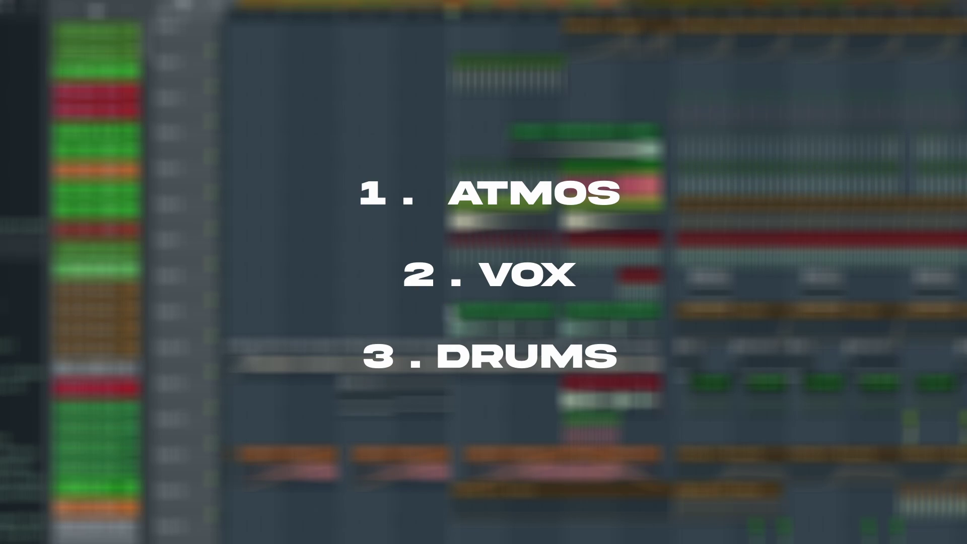
Examine the kick, snare, top loop and drum break clips in the playlist and play back the pattern
scroll(450, 307, down, 3)
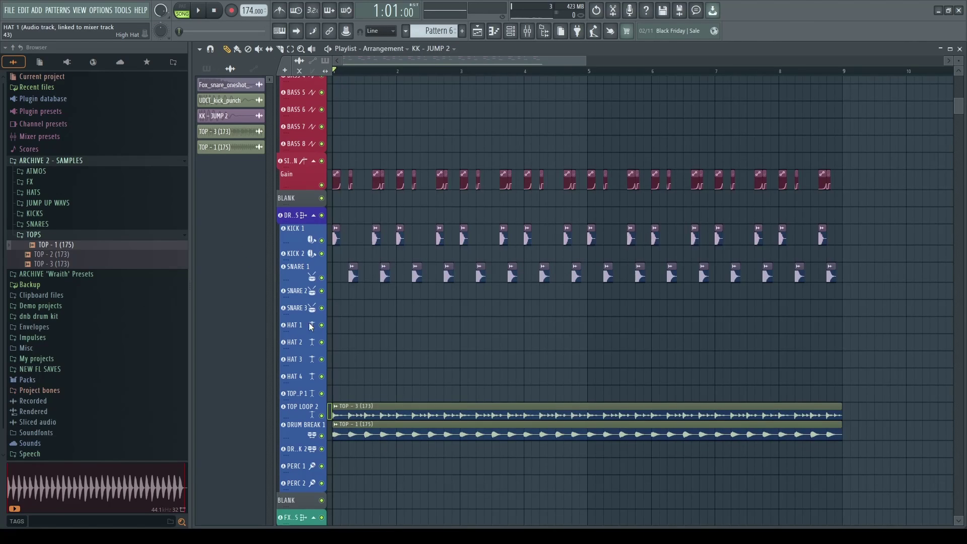
key(Page_Up)
key(Page_Up)
key(Page_Up)
key(Page_Up)
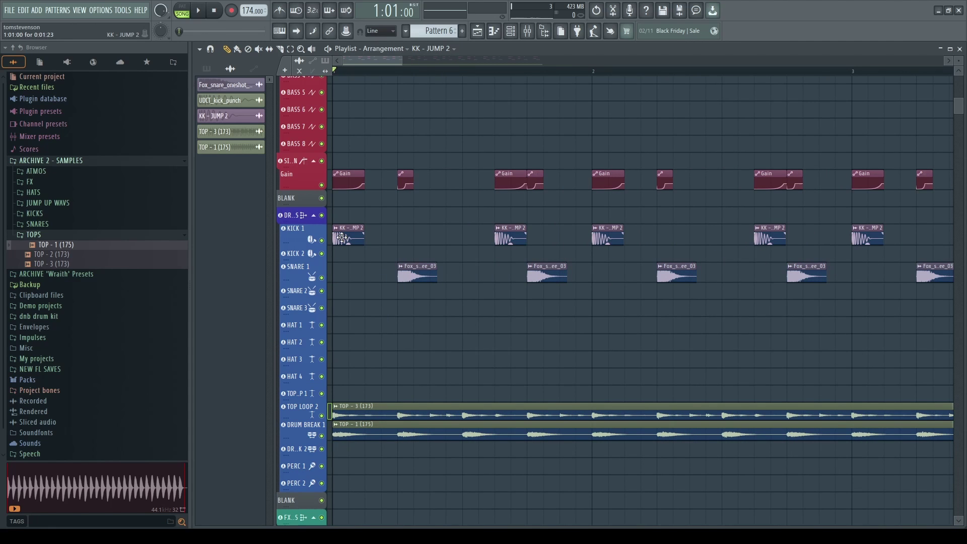
key(Page_Down)
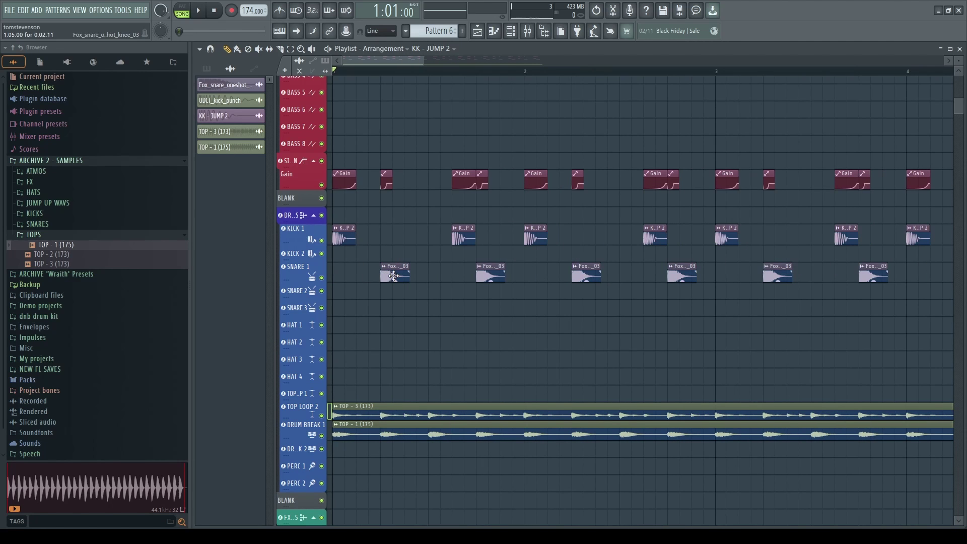
key(Page_Down)
key(Page_Down)
key(Page_Up)
key(Page_Up)
key(Page_Up)
key(Page_Up)
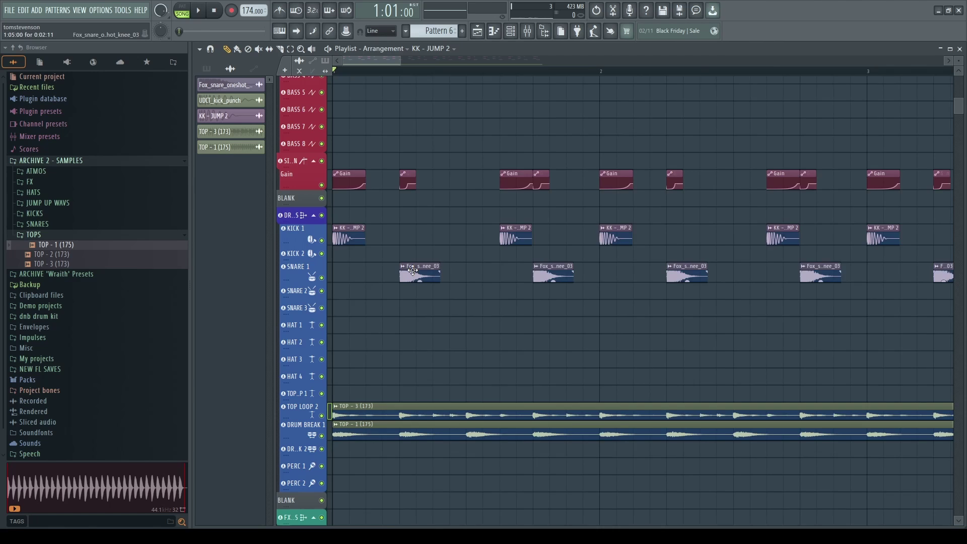
key(Page_Down)
key(Page_Down)
key(Page_Down)
key(Page_Down)
key(Page_Down)
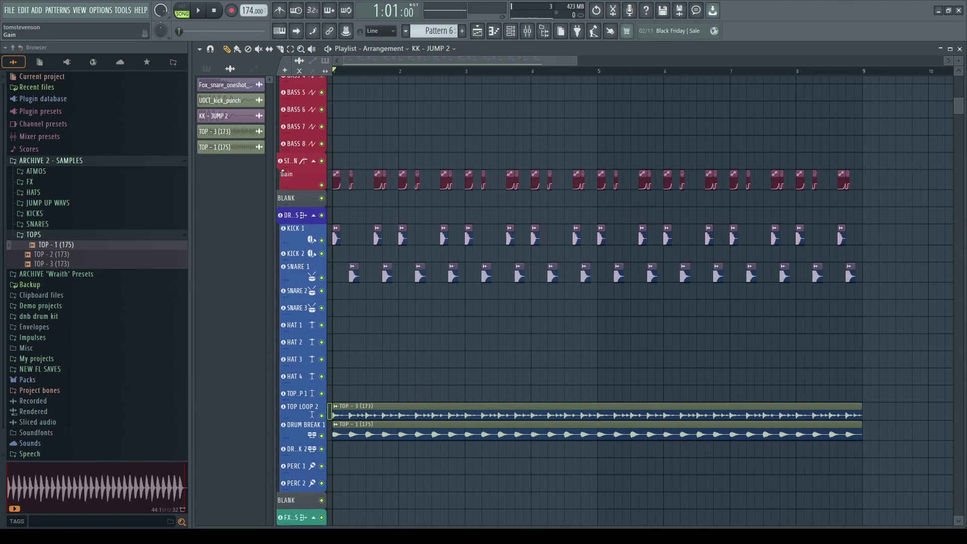
key(space)
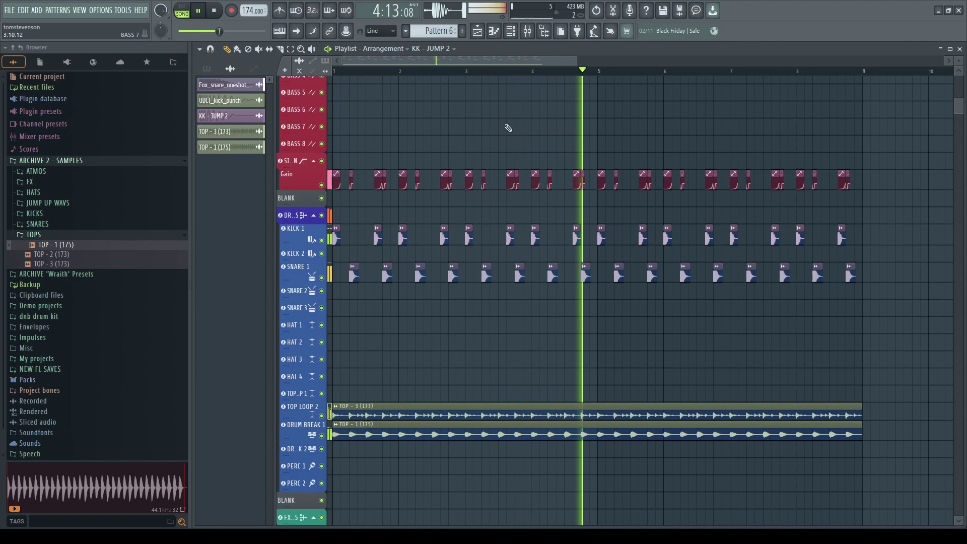
key(space)
Examine the sidechain Gain automation clips against the kick, snare and loop tracks in the arrangement
scroll(302, 189, up, 3)
scroll(305, 270, down, 3)
scroll(305, 270, up, 5)
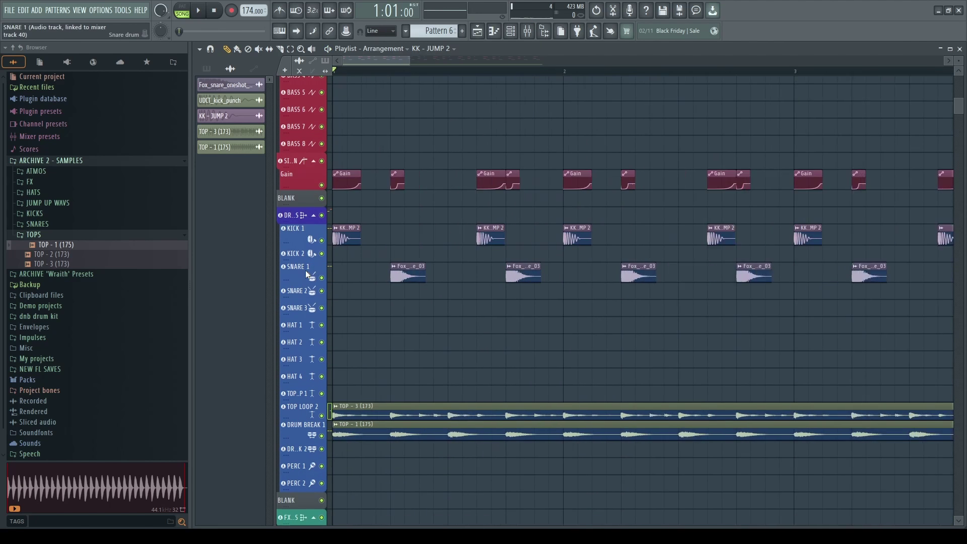
scroll(343, 234, up, 5)
scroll(406, 352, down, 1)
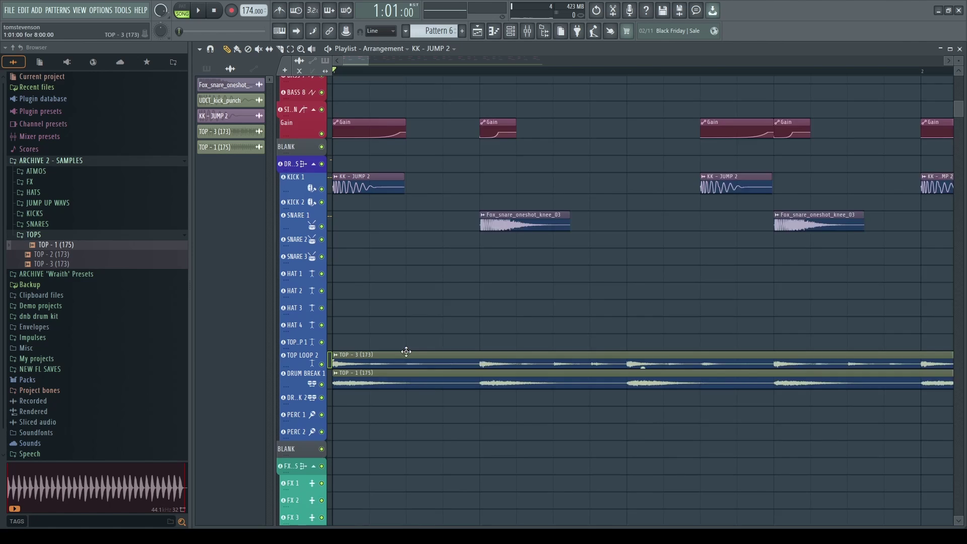
scroll(388, 336, down, 1)
scroll(380, 322, down, 4)
scroll(384, 338, up, 3)
scroll(385, 352, up, 1)
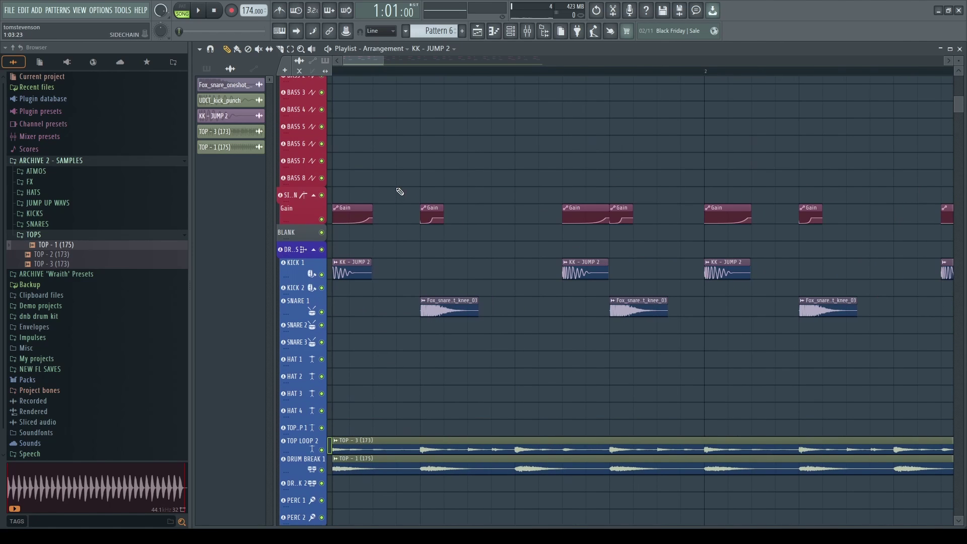
scroll(391, 251, down, 5)
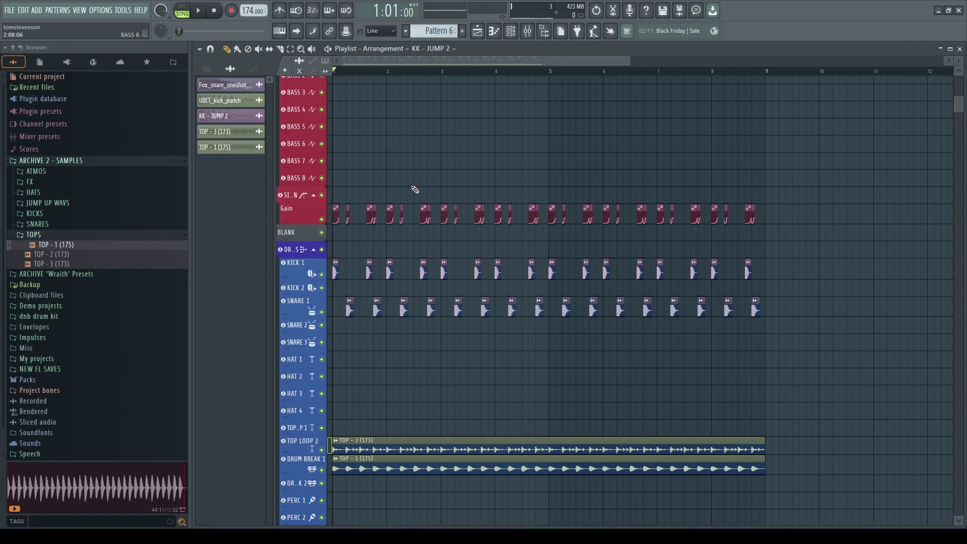
scroll(309, 223, up, 4)
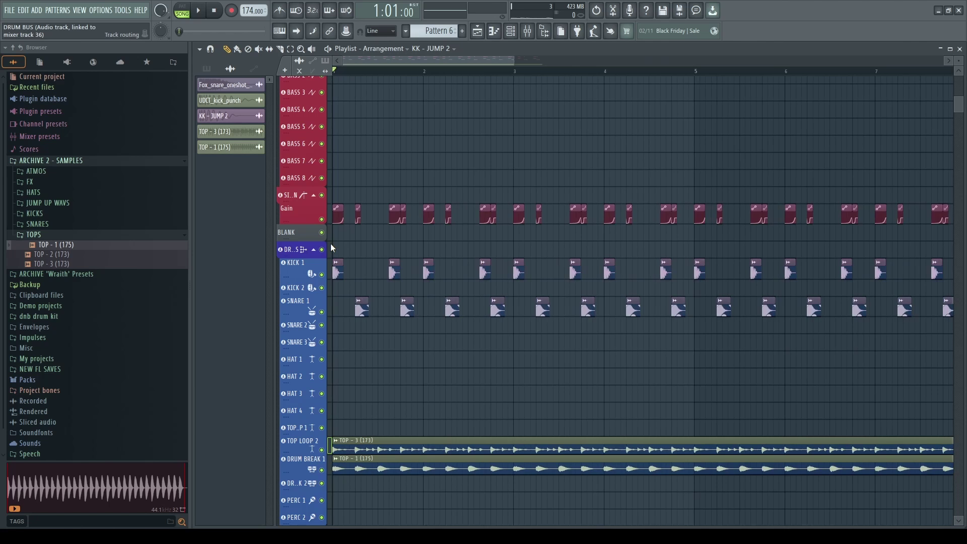
scroll(342, 237, down, 3)
Open Pro-C 2 on the DRUM BUS mixer track and set its threshold to -8.44 dB during playback
key(F9)
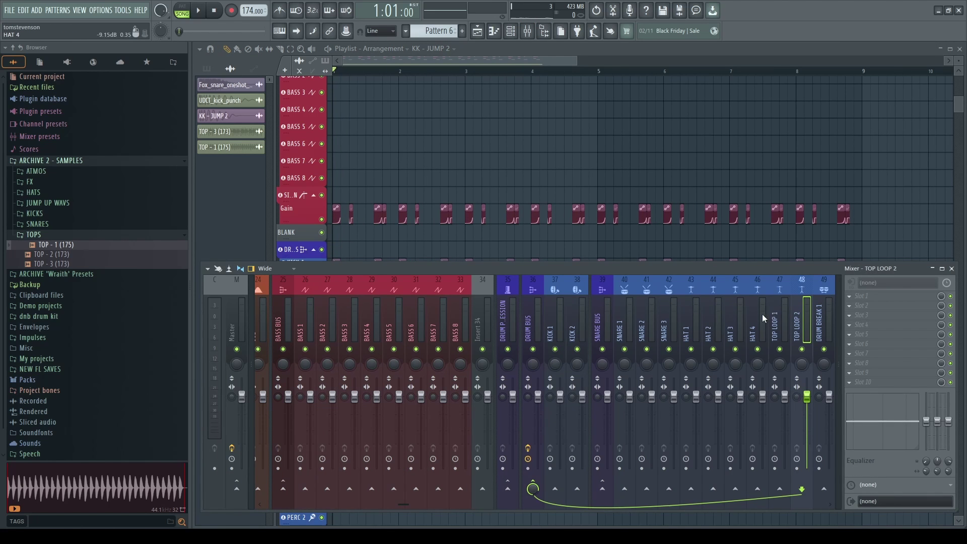
drag(784, 325, 539, 334)
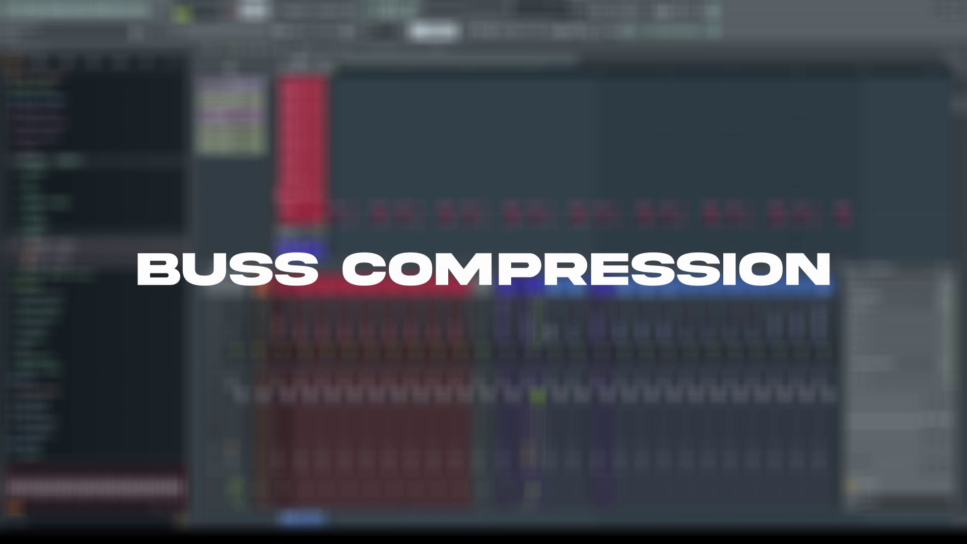
click(877, 305)
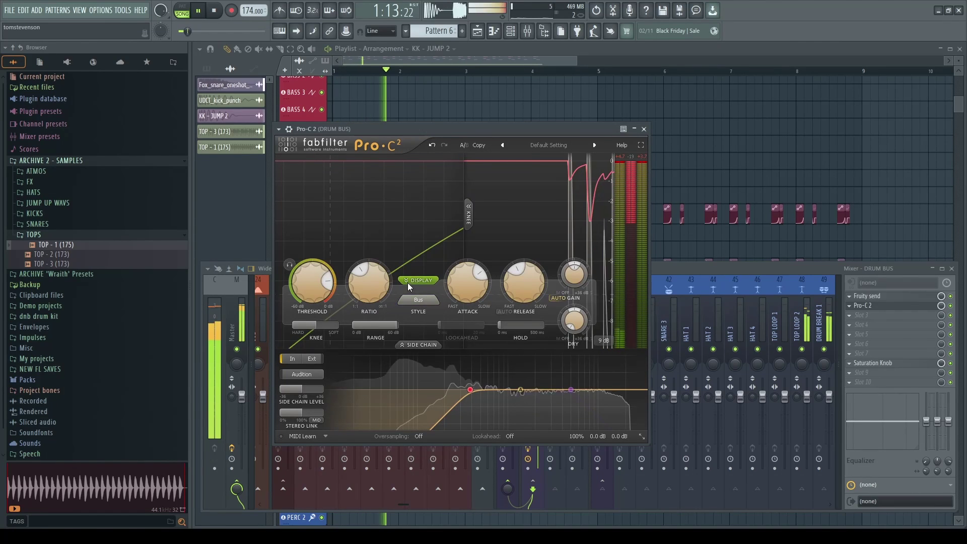
drag(310, 282, 303, 301)
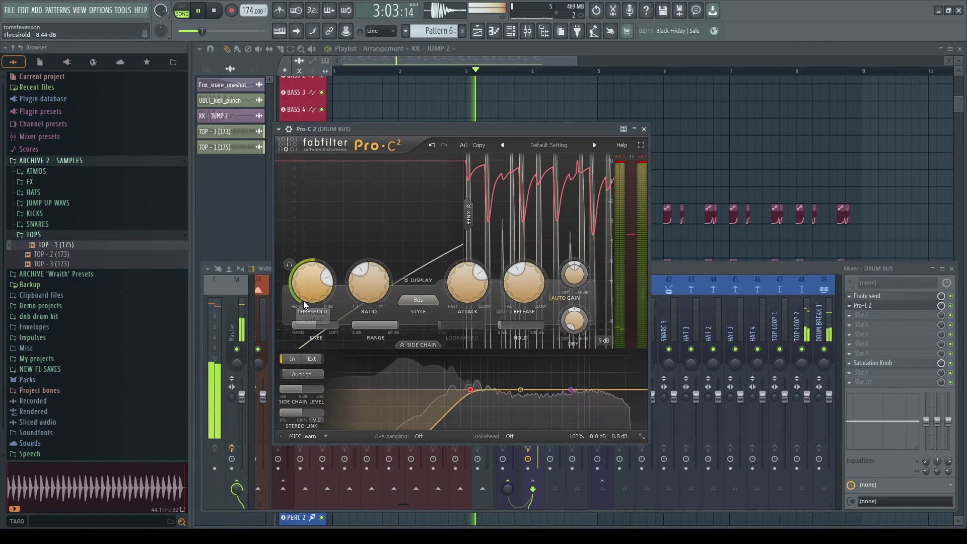
key(space)
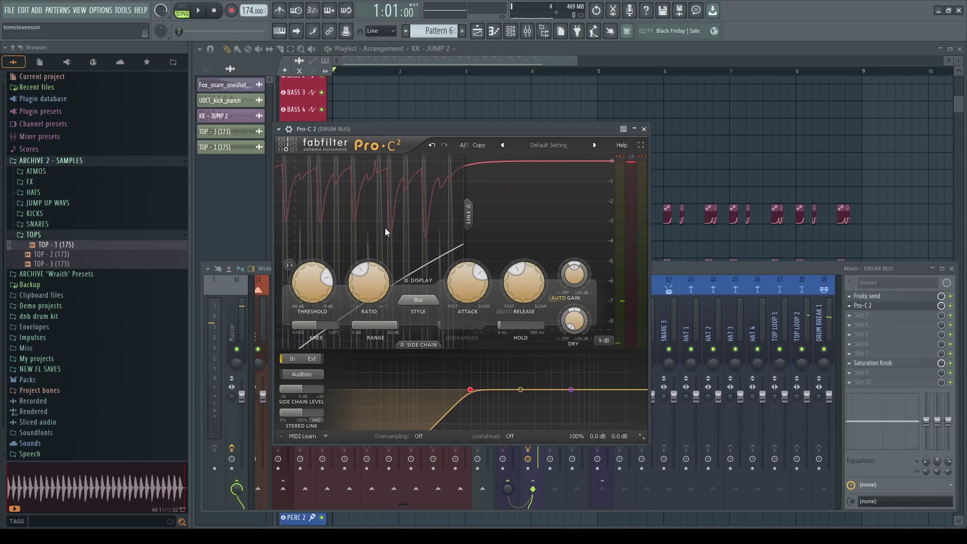
Collapse the side chain section of Pro-C 2 and reposition the compressor window over the mixer
drag(400, 130, 428, 115)
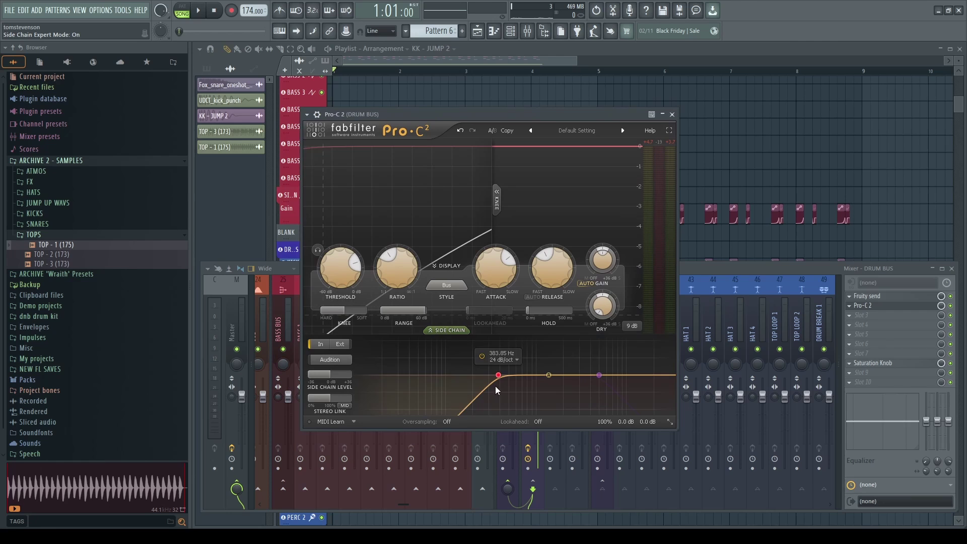
click(446, 330)
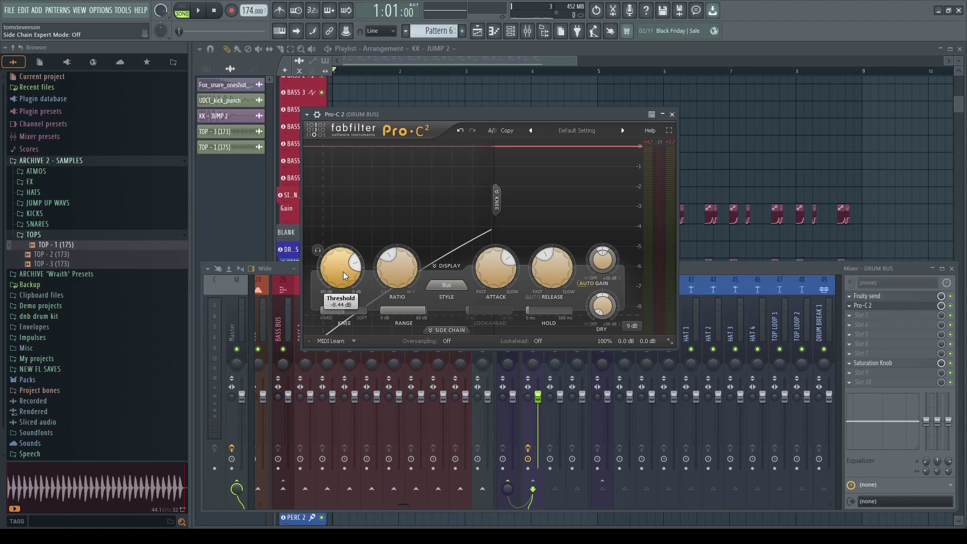
drag(414, 115, 456, 113)
Play short passages of the drums to check the gain reduction on the compressor's display
key(space)
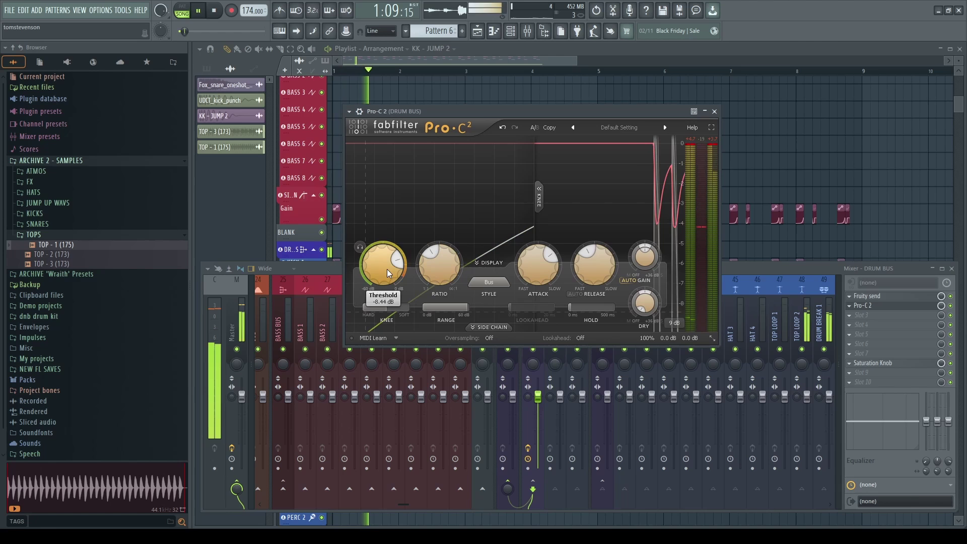
key(space)
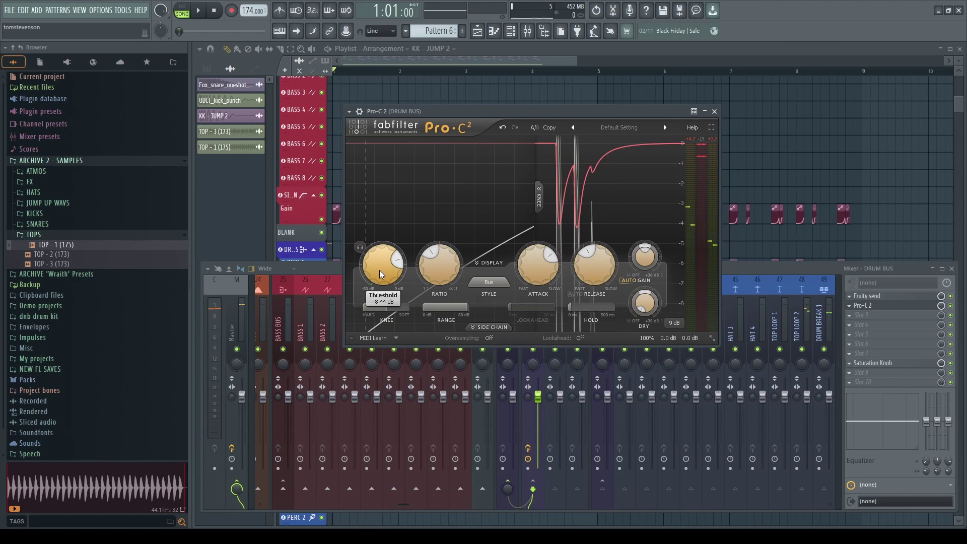
key(space)
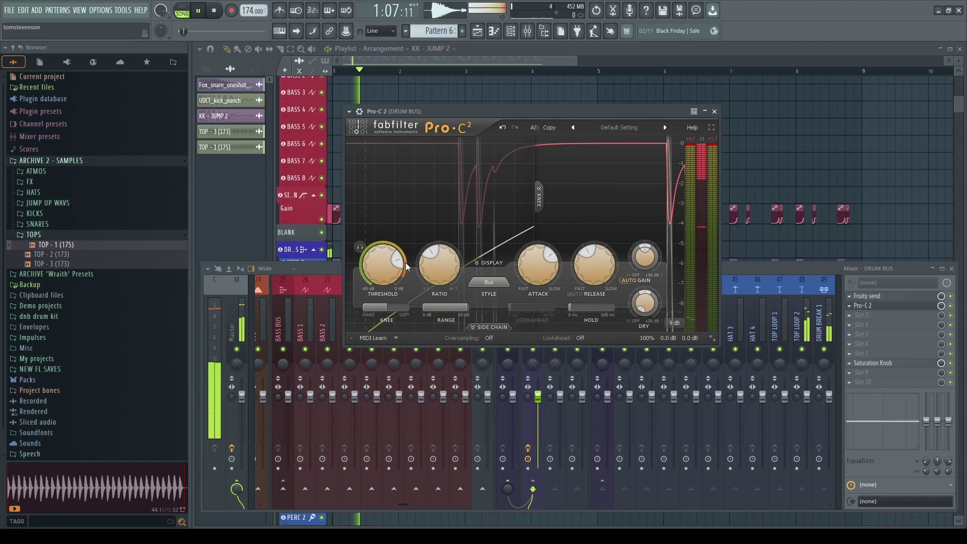
key(space)
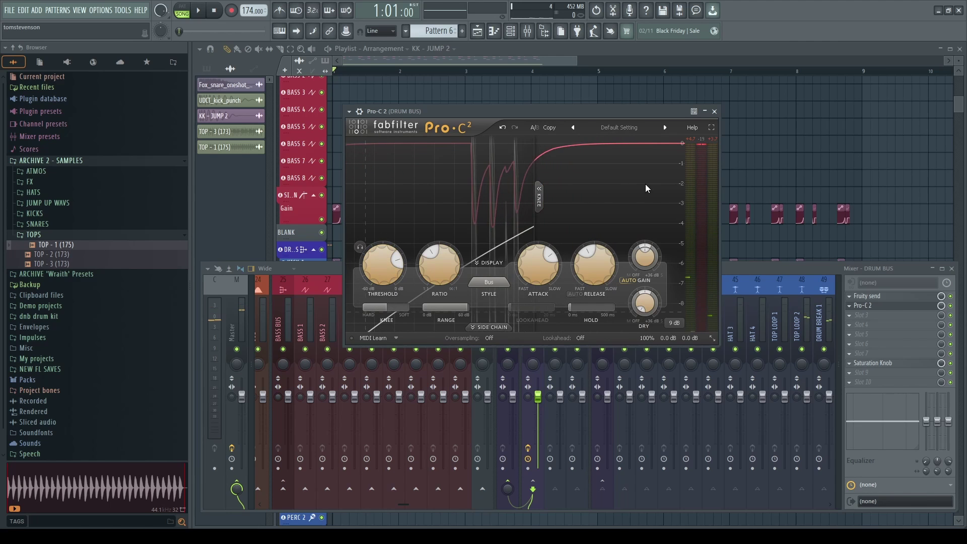
key(space)
key(space)
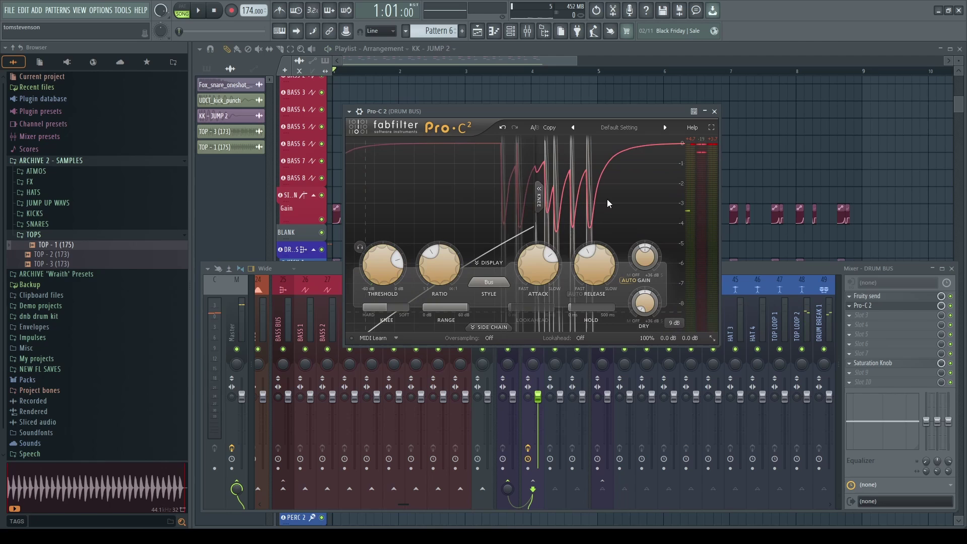
Reposition the Pro-C 2 window and set the compressor's release to 518 ms
mouse_move(445, 280)
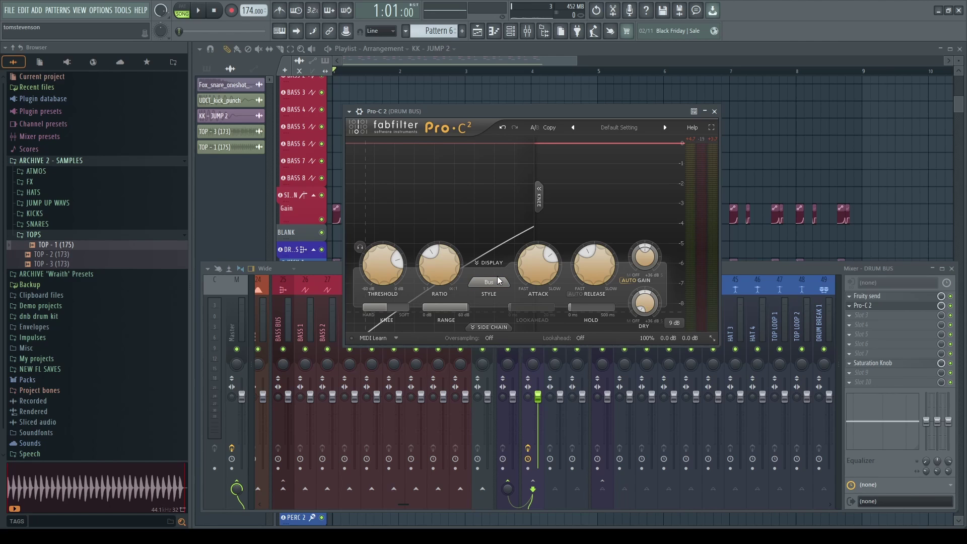
mouse_move(535, 260)
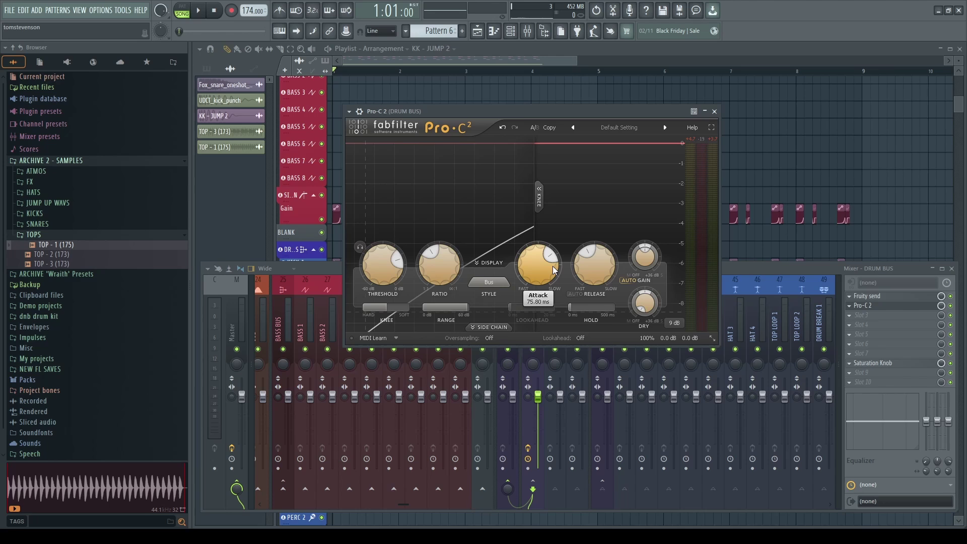
drag(521, 107, 532, 111)
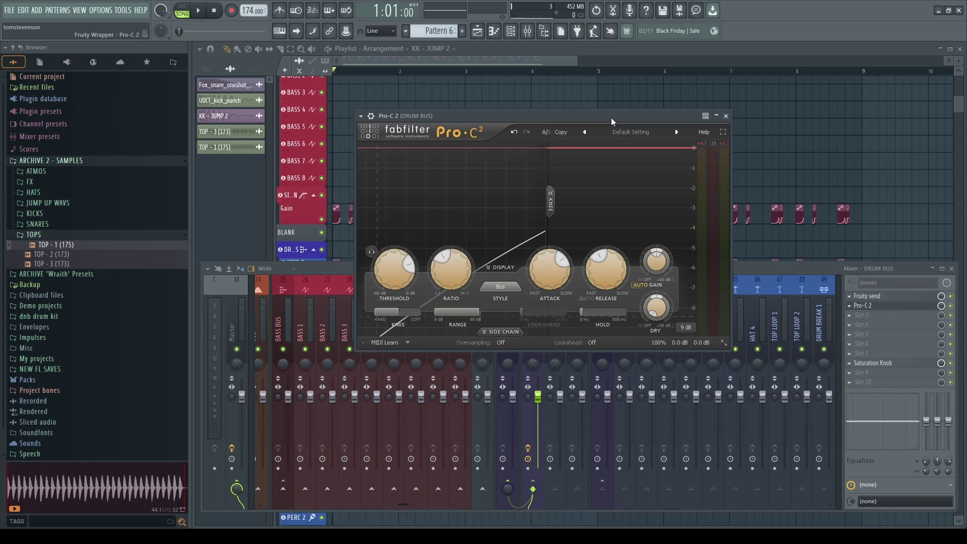
drag(611, 117, 550, 109)
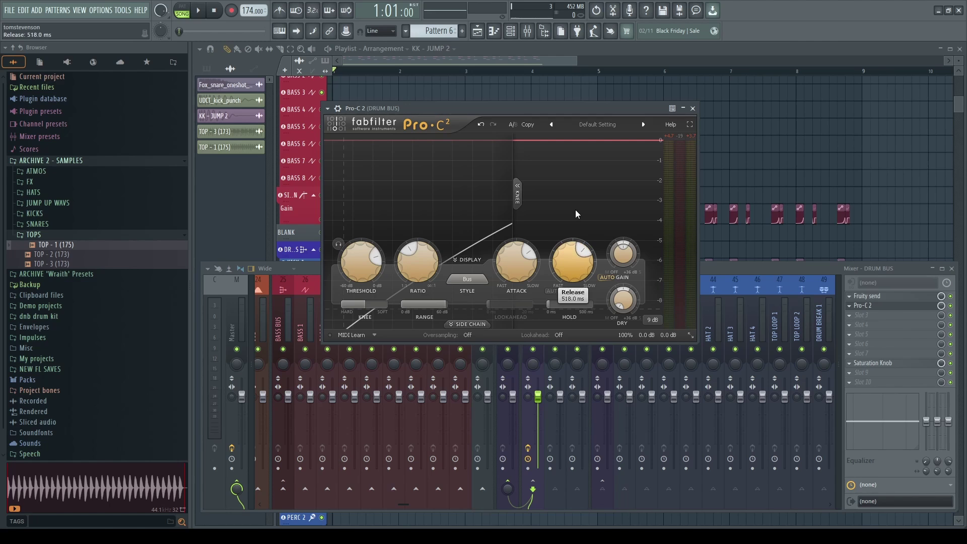
drag(575, 209, 577, 202)
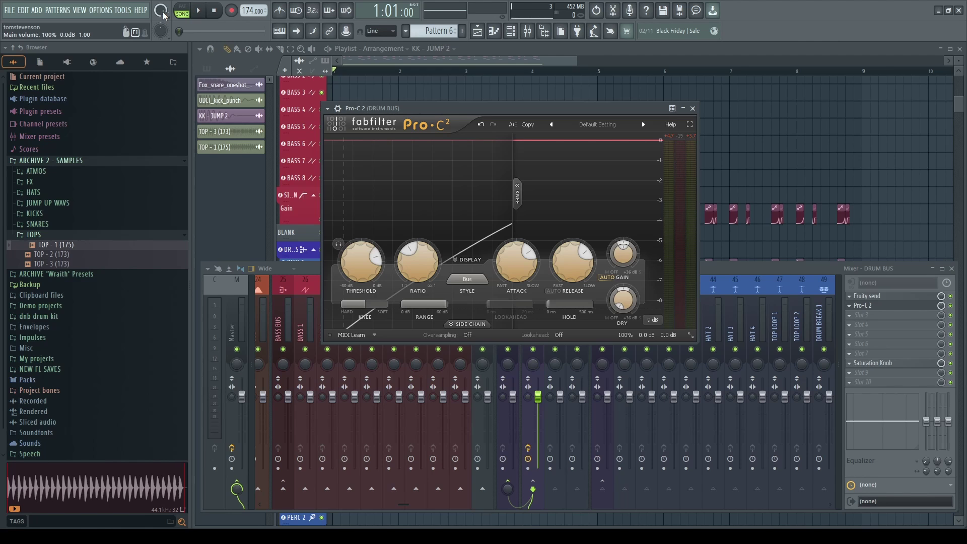
While the drums play, set the compressor's threshold to -28.22 dB, a fast attack and a 50.4 ms release
click(198, 10)
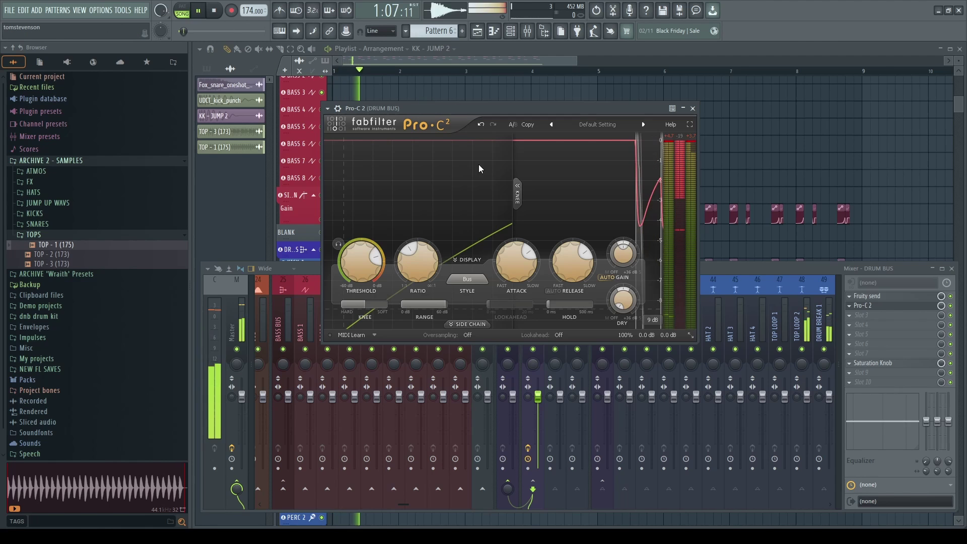
drag(361, 260, 354, 335)
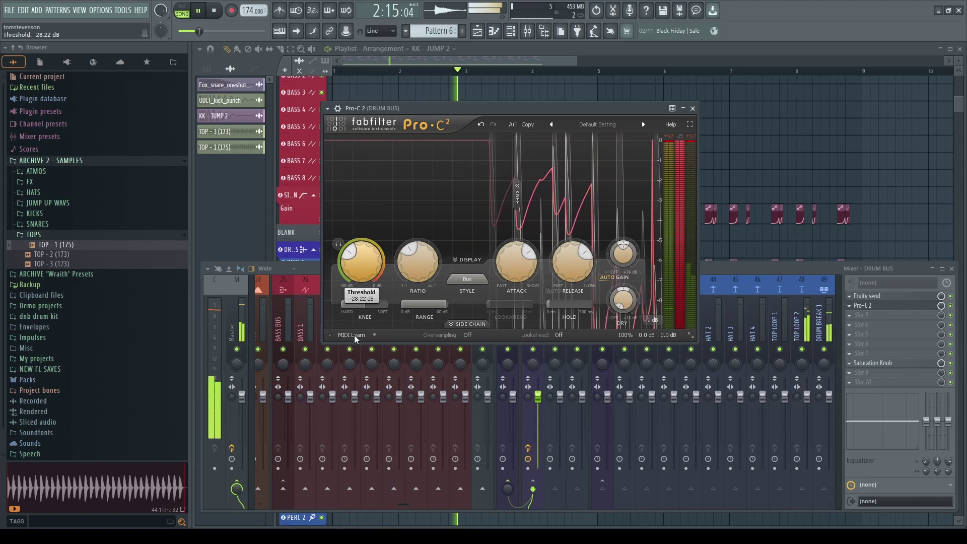
mouse_move(503, 263)
mouse_down()
mouse_move(514, 231)
mouse_move(504, 267)
mouse_move(519, 265)
mouse_up()
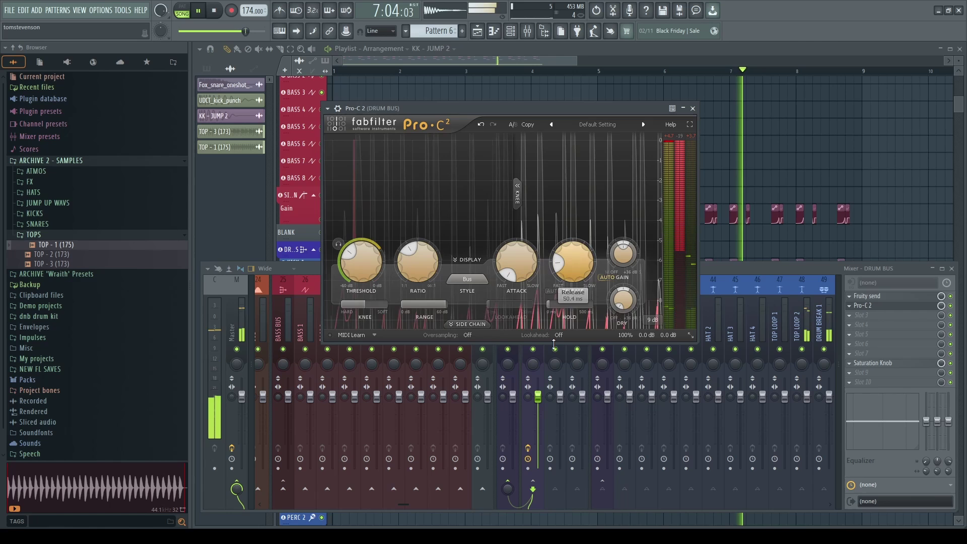
key(space)
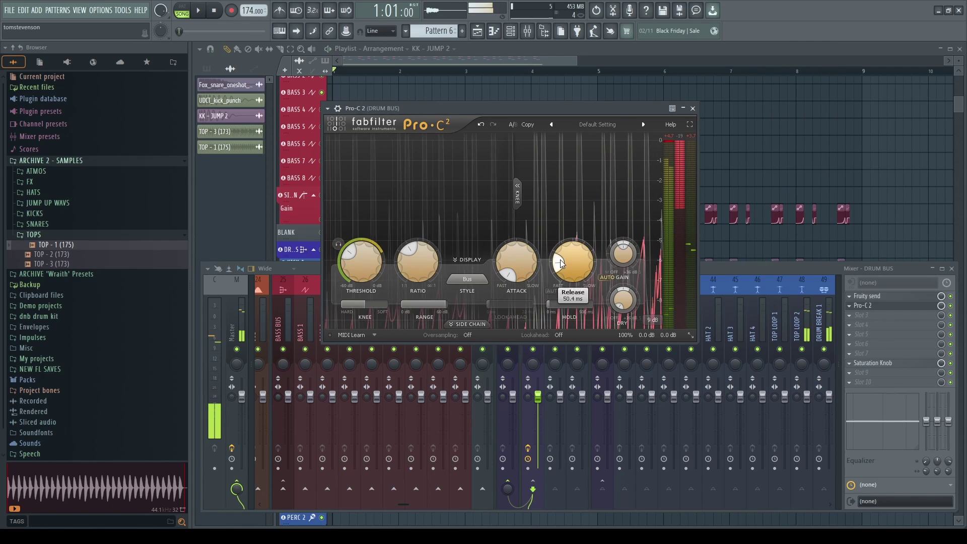
Set the compressor's release to 741.5 ms and play the drums to hear the slower recovery
drag(563, 269, 582, 265)
key(space)
key(space)
key(space)
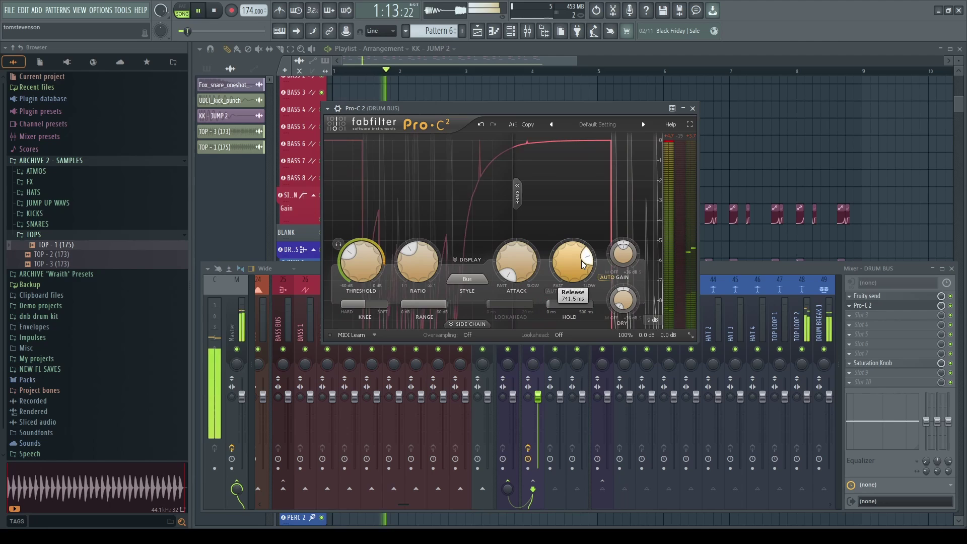
key(space)
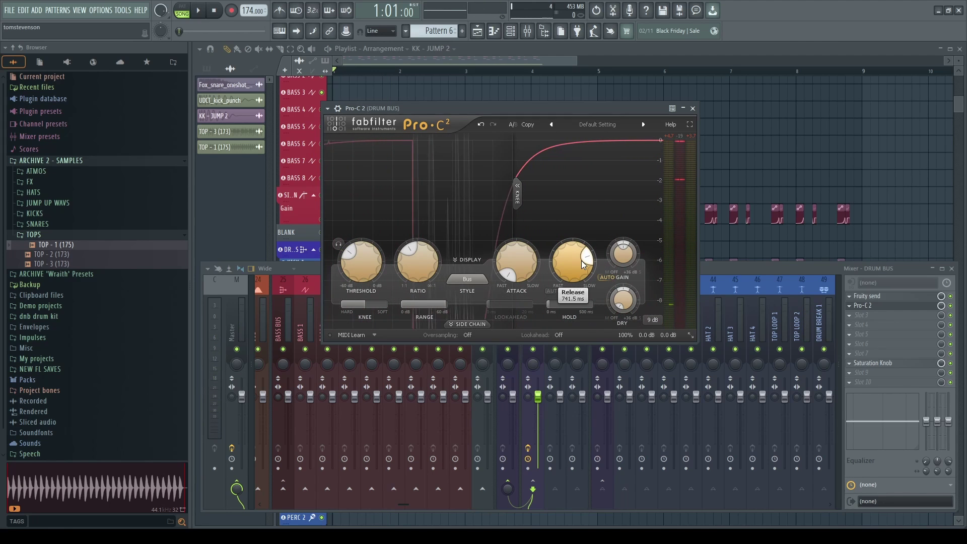
Raise the compressor's attack to a slow setting and start playback of the drums
drag(521, 270, 549, 148)
key(space)
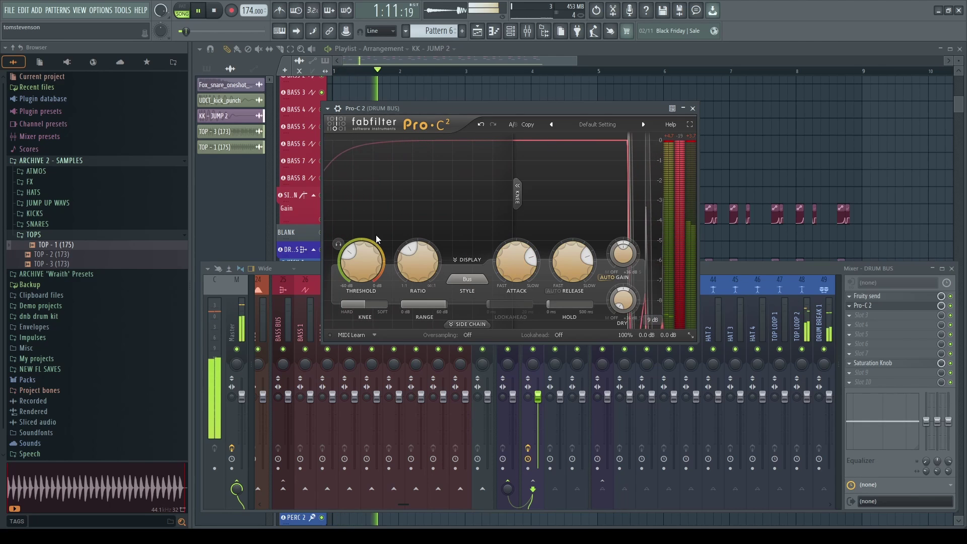
Raise the compressor's threshold to -5.39 dB while starting and stopping playback to audition the drums
key(space)
drag(356, 261, 370, 186)
key(space)
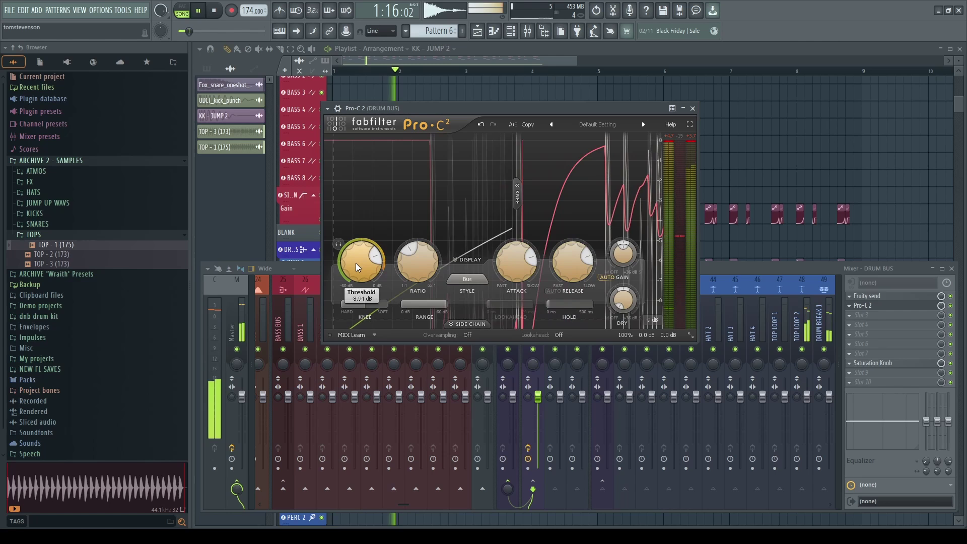
key(space)
drag(356, 261, 359, 243)
key(space)
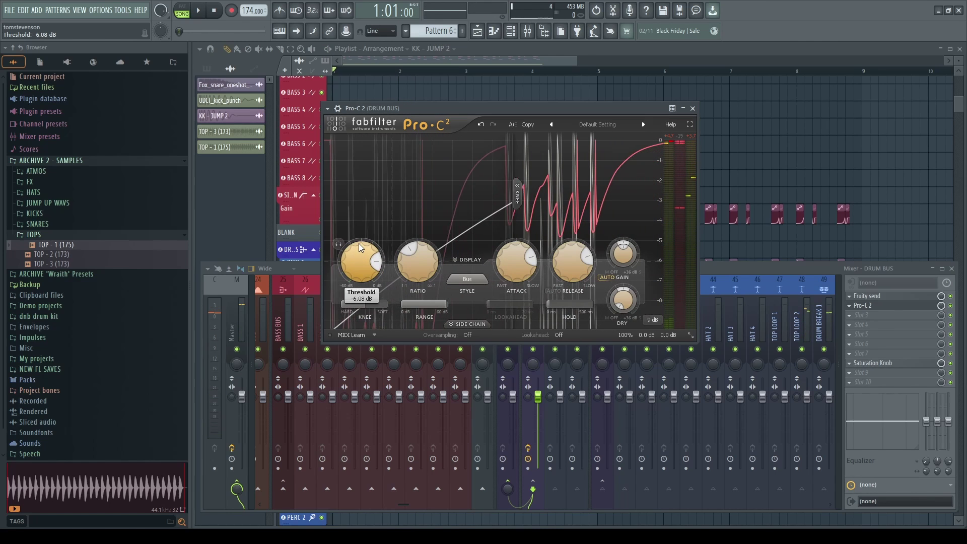
key(space)
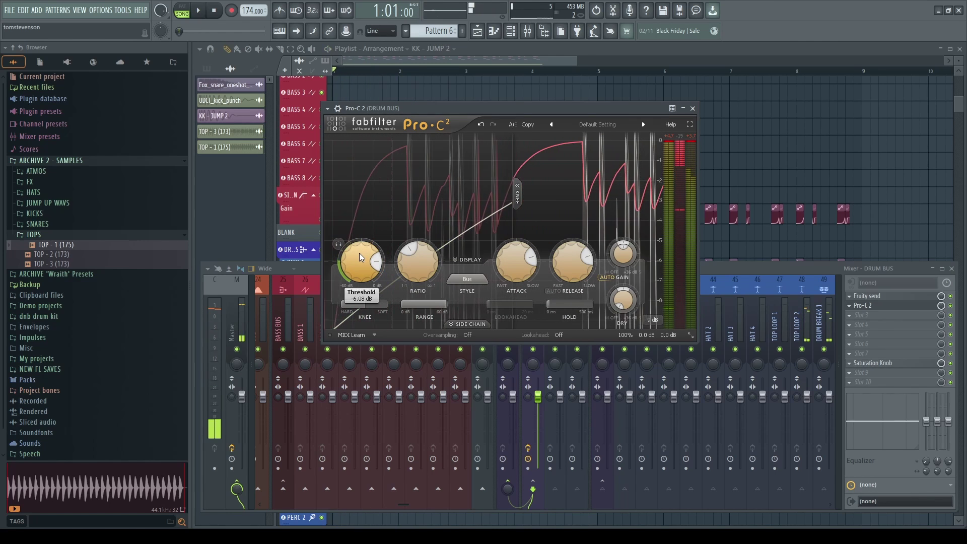
drag(359, 253, 360, 245)
key(space)
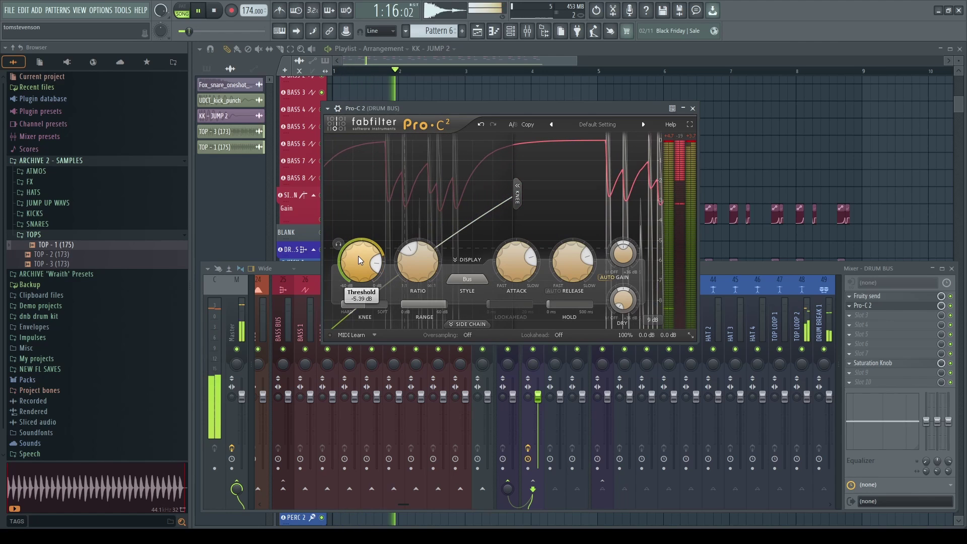
key(space)
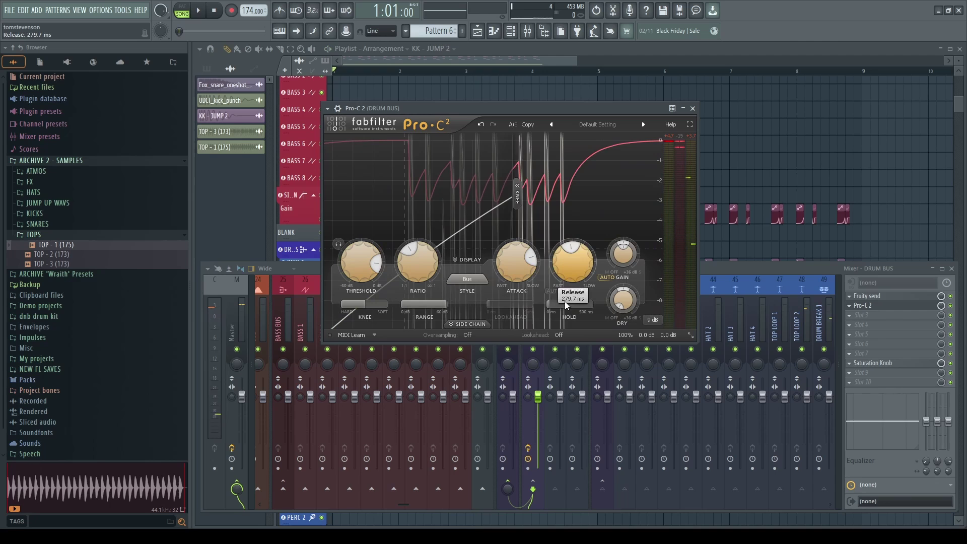
Shorten the compressor's attack to 66.10 ms while auditioning the drum bus
mouse_move(515, 256)
mouse_down()
mouse_move(499, 303)
mouse_move(503, 268)
mouse_up()
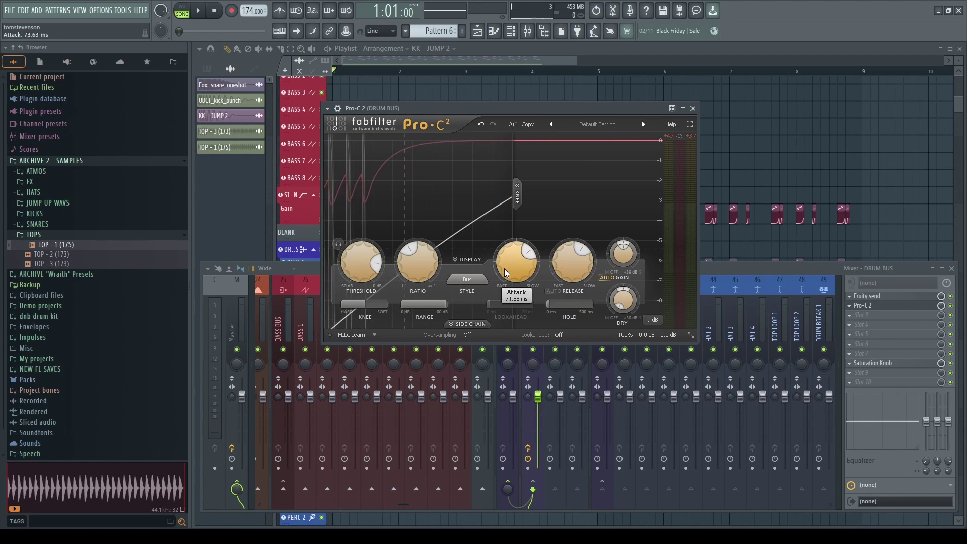
key(space)
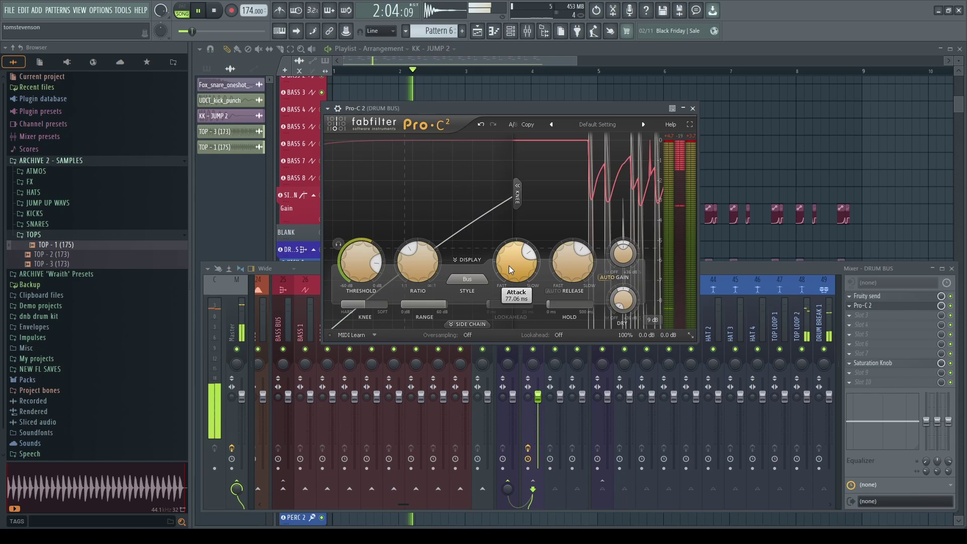
key(space)
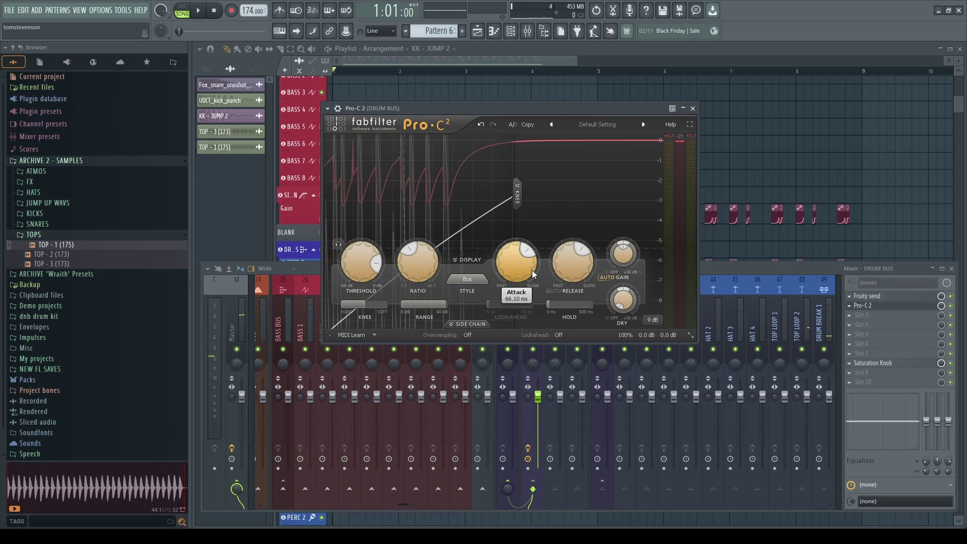
Close the Pro-C 2 window and open the Saturation Knob from the DRUM BUS effect slots, moving its window over the mixer
click(692, 108)
click(512, 353)
click(528, 332)
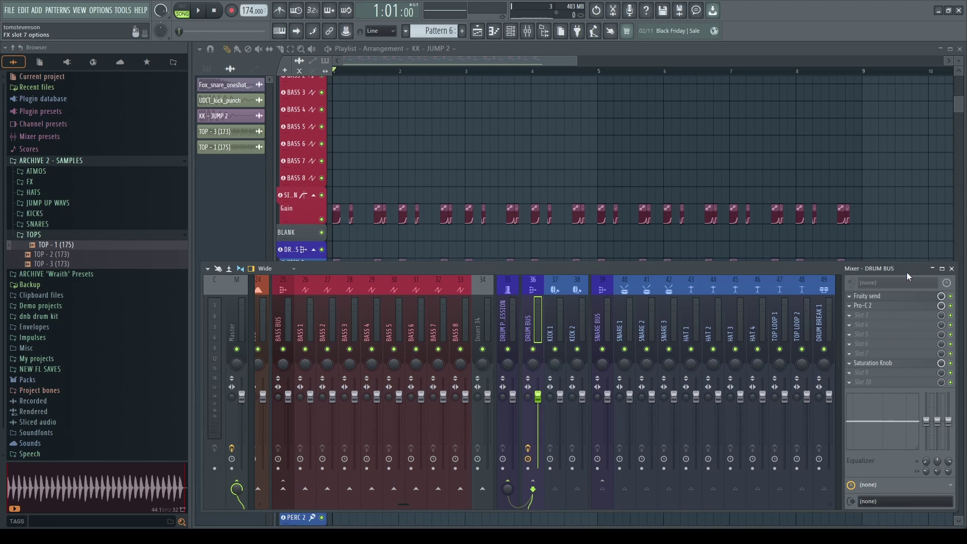
click(891, 363)
drag(457, 103, 597, 185)
mouse_move(522, 261)
drag(521, 182, 533, 183)
Reposition the Saturation Knob window and play a short stretch of the drums to hear the current saturation
key(space)
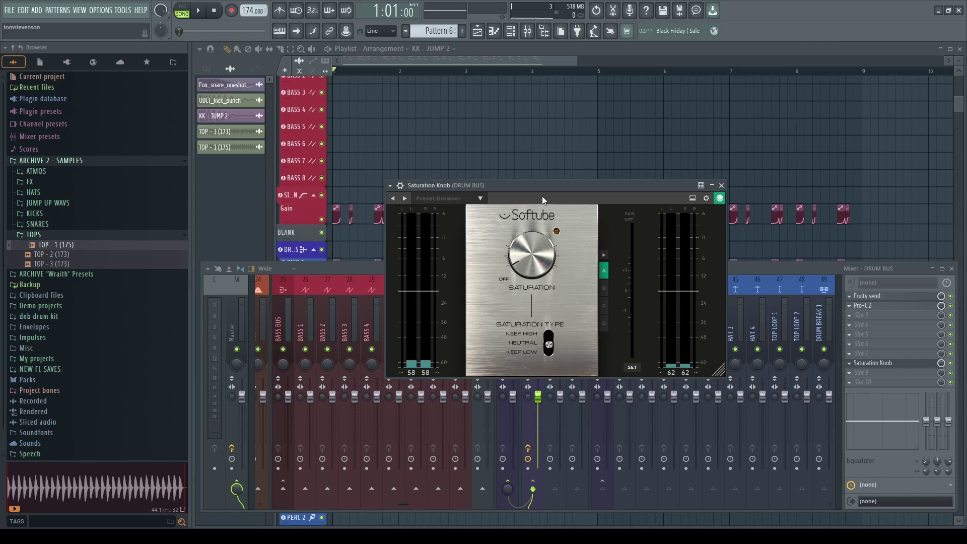
drag(542, 199, 556, 197)
drag(553, 231, 633, 231)
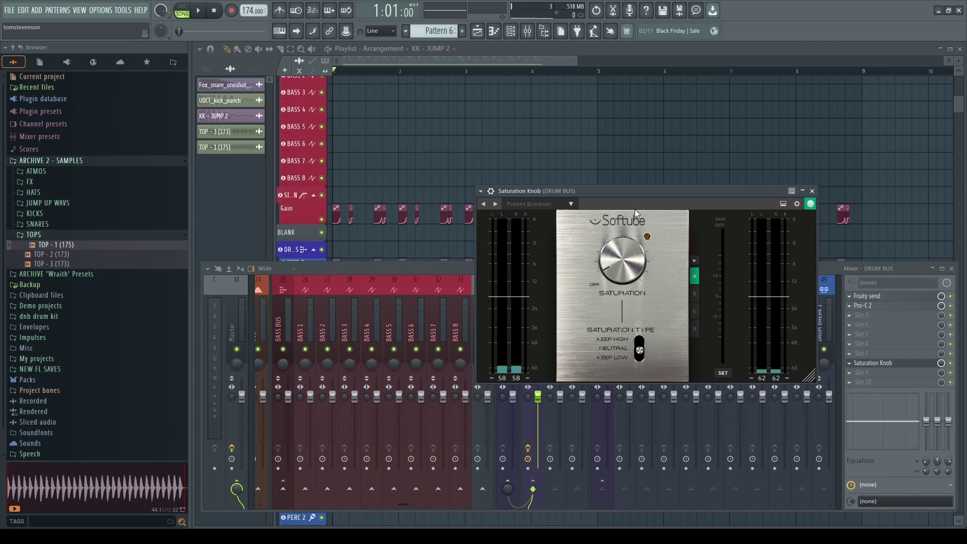
mouse_move(599, 176)
mouse_down()
mouse_move(549, 180)
mouse_move(606, 186)
mouse_up()
key(space)
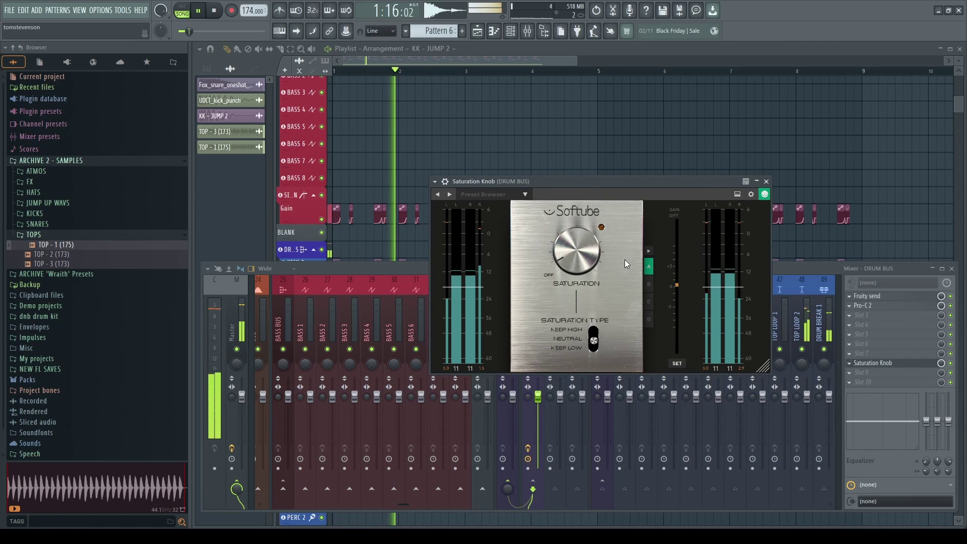
key(space)
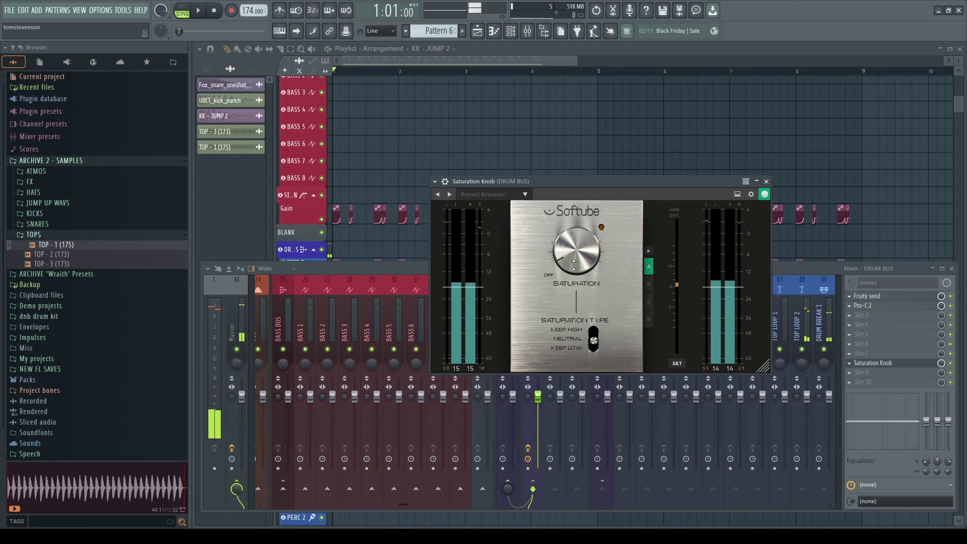
Raise the drum bus saturation to 1.9 and play the drums briefly to hear the effect
drag(579, 260, 579, 251)
drag(584, 182, 614, 186)
key(space)
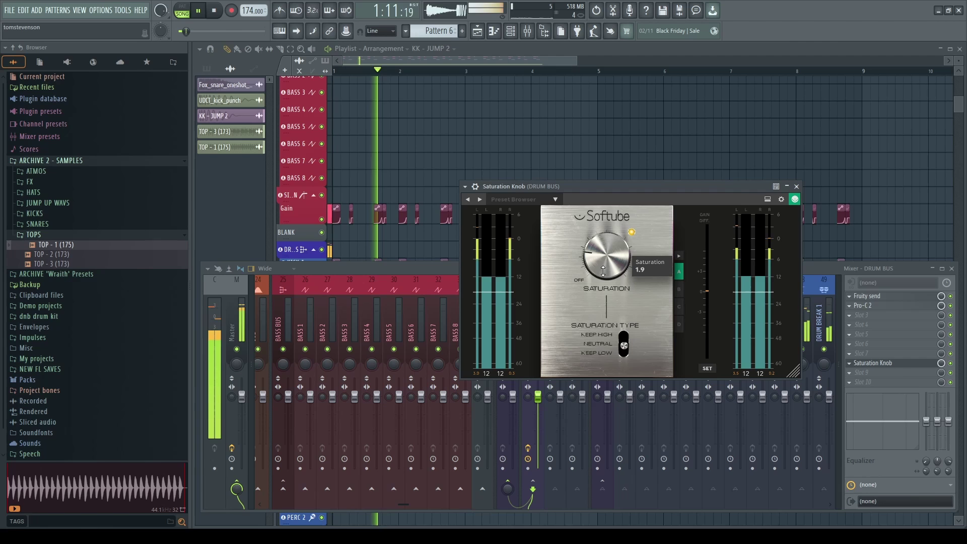
key(space)
Lower the drum bus saturation to 1.1, audition the drums, and close the Saturation Knob window
drag(594, 263, 594, 272)
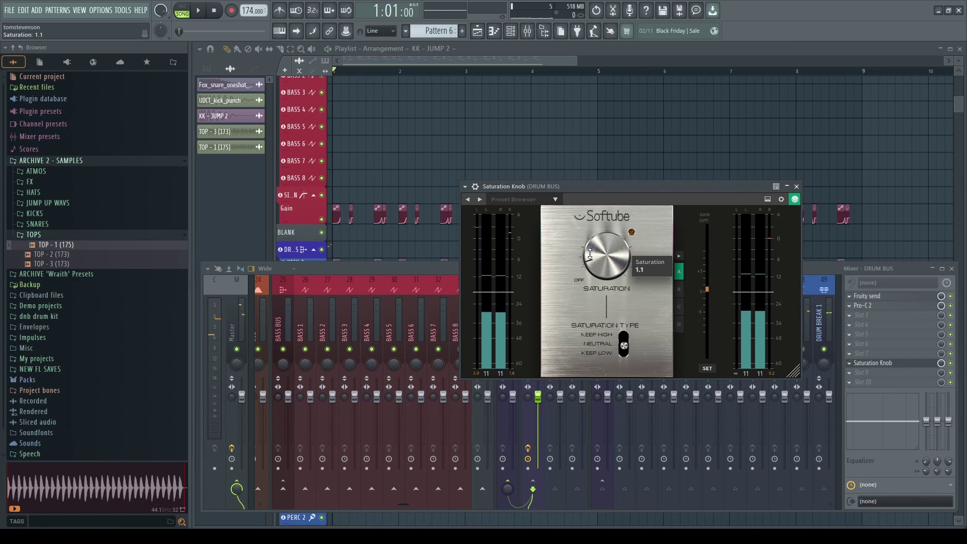
drag(614, 182, 591, 185)
key(space)
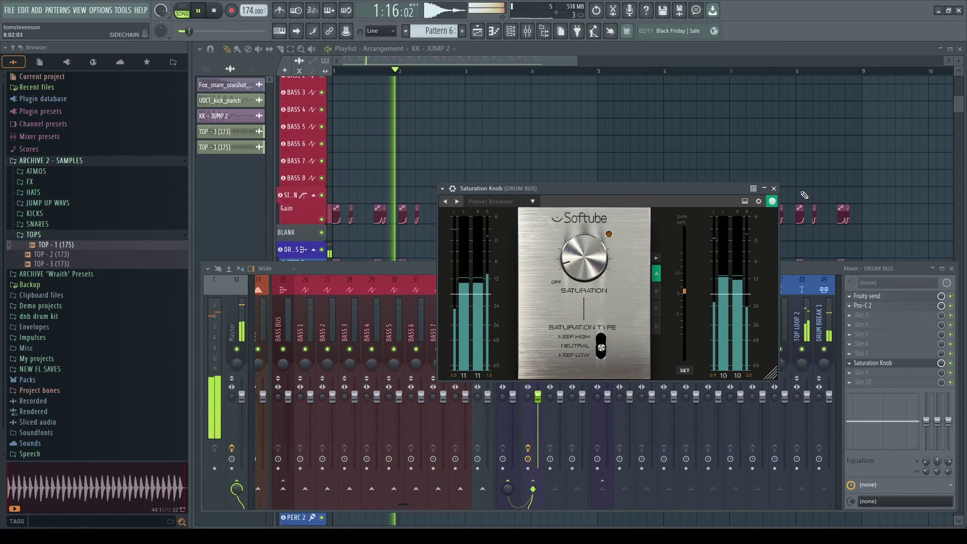
click(774, 188)
key(space)
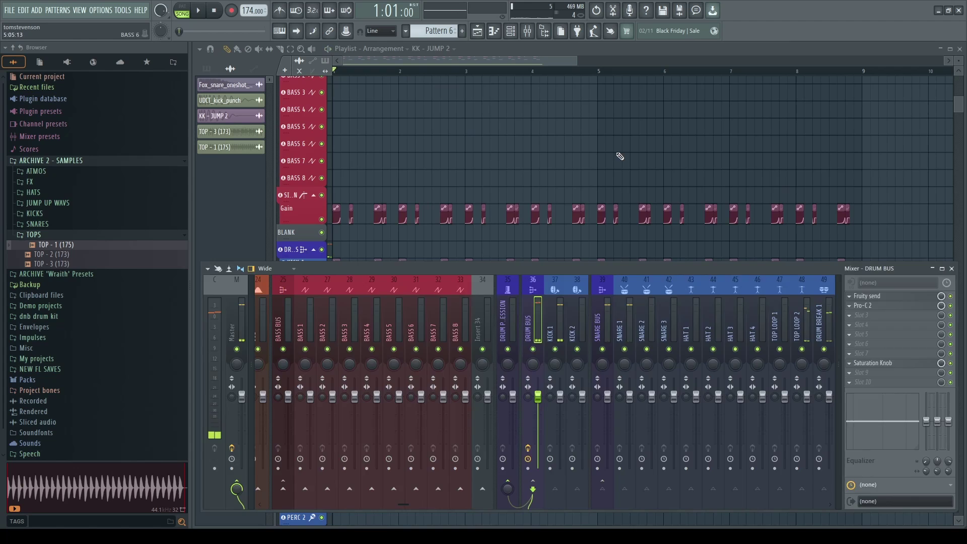
Hide the mixer and look over the drum tracks in the playlist
key(F9)
ctrl+scroll(488, 358, down, 3)
scroll(300, 346, down, 2)
ctrl+scroll(378, 257, up, 3)
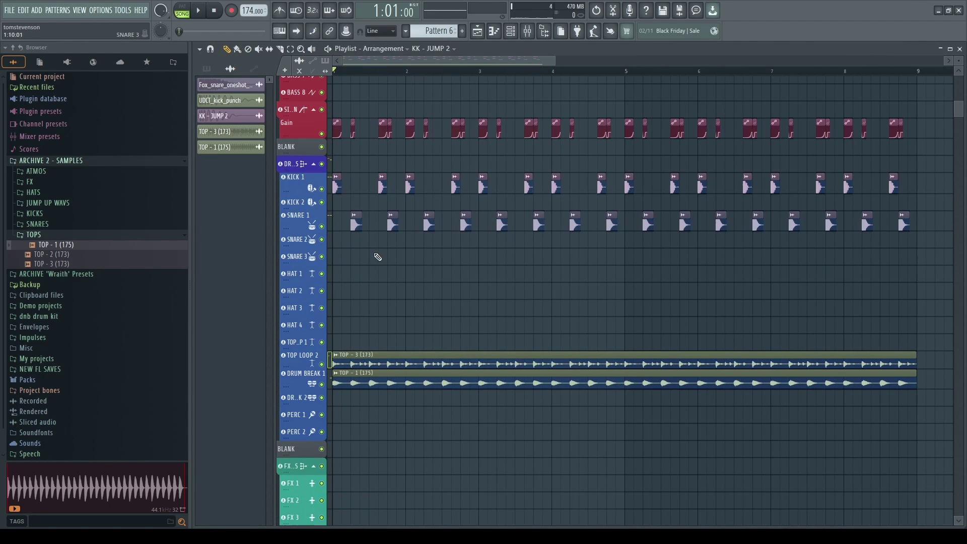
scroll(382, 282, down, 2)
scroll(403, 327, up, 2)
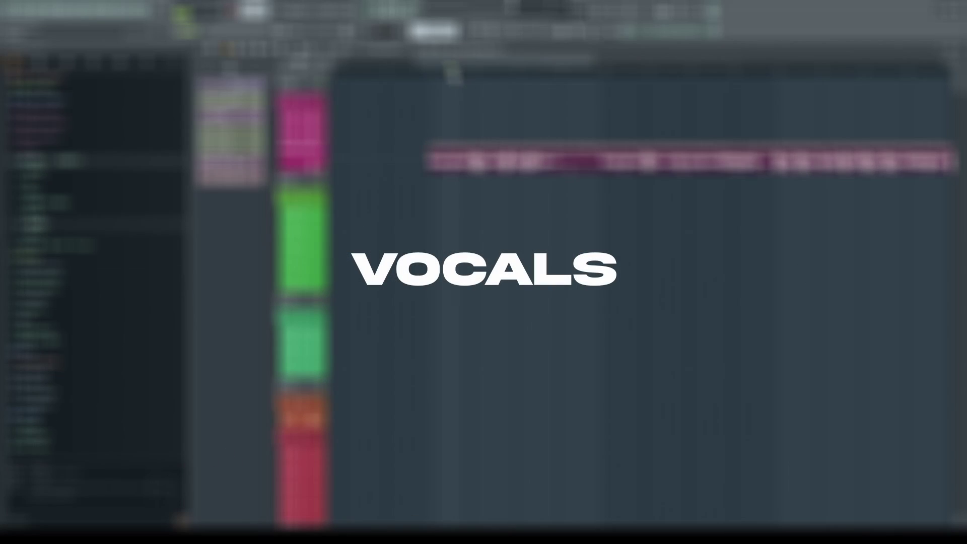
Place the playhead at bar 9, where the vocal begins, and solo the ADLIB VOCAL track
drag(451, 71, 429, 71)
ctrl+scroll(498, 243, down, 2)
ctrl+scroll(443, 212, up, 3)
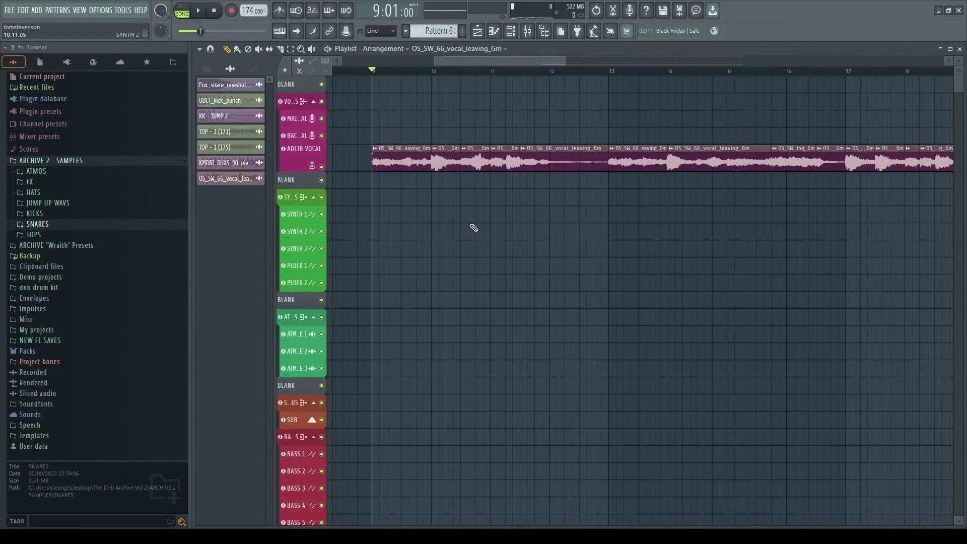
ctrl+scroll(755, 216, down, 3)
ctrl+scroll(353, 187, up, 1)
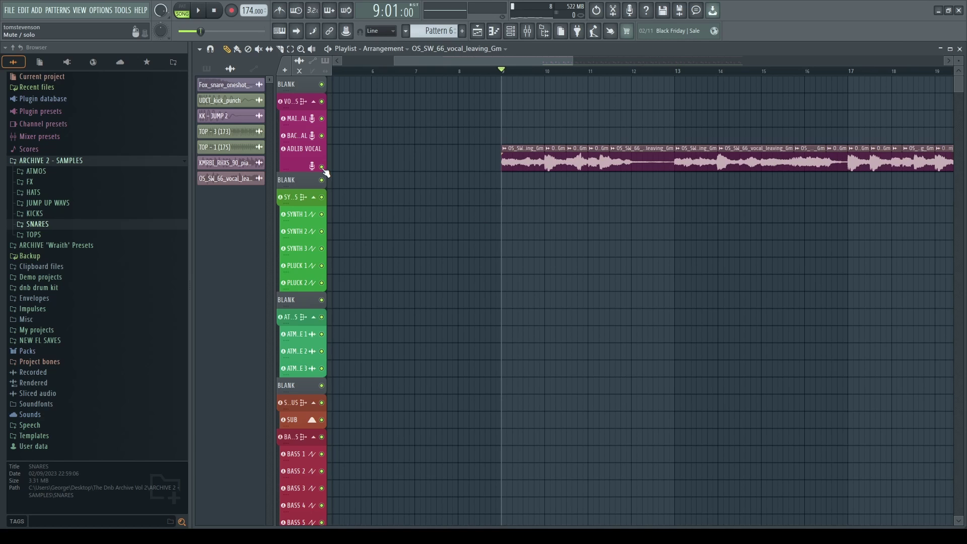
ctrl+click(321, 167)
Play the soloed vocal from bar 9 and examine its chopped clips in the playlist
key(space)
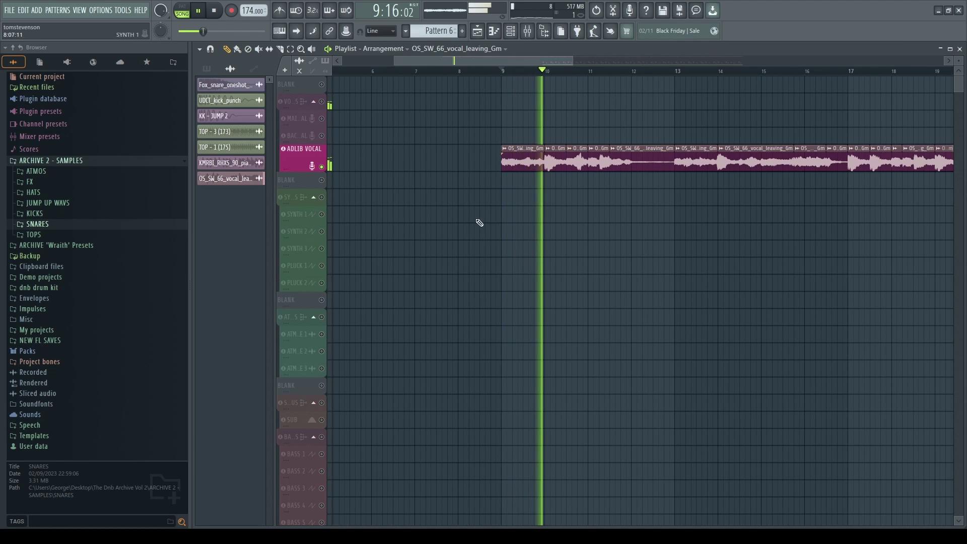
scroll(546, 225, down, 1)
scroll(587, 226, up, 1)
scroll(574, 229, up, 1)
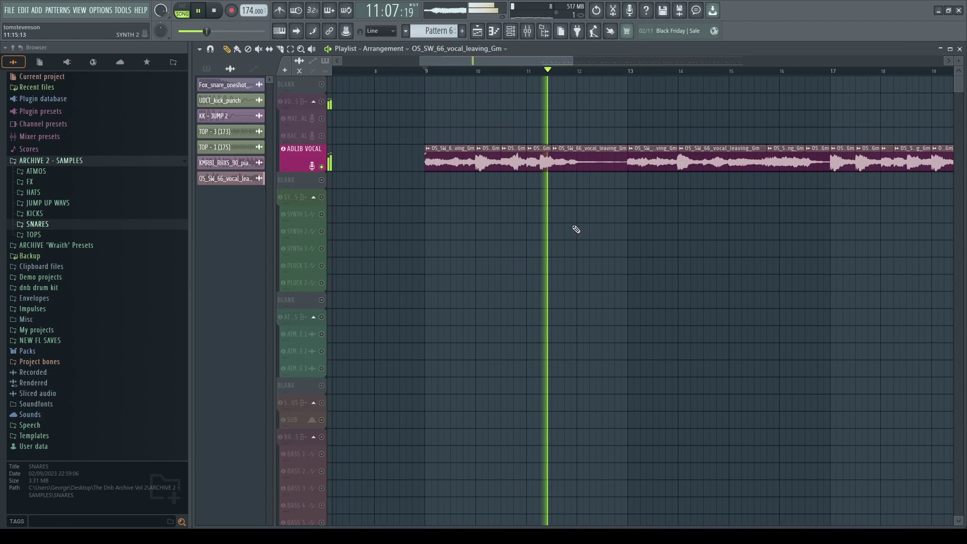
scroll(557, 229, down, 1)
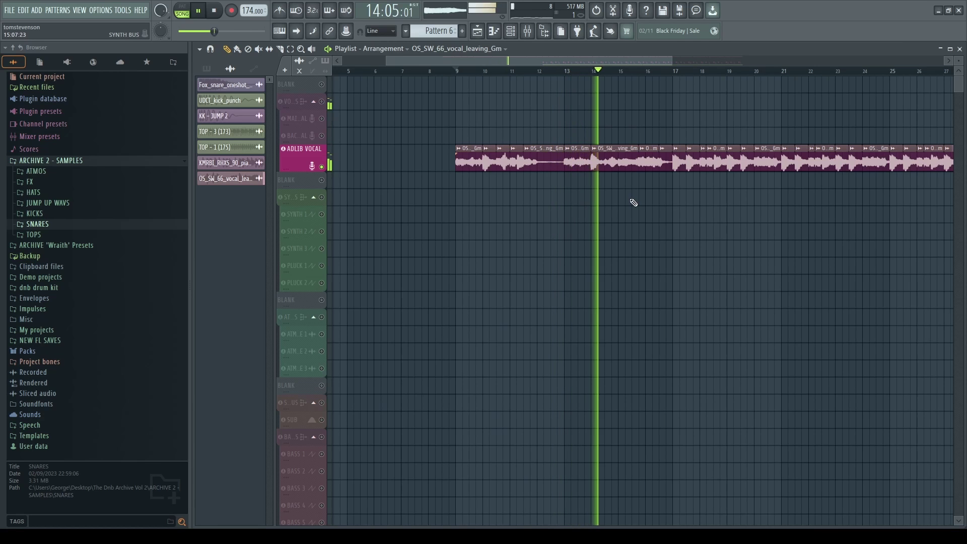
scroll(613, 209, up, 2)
scroll(613, 208, down, 1)
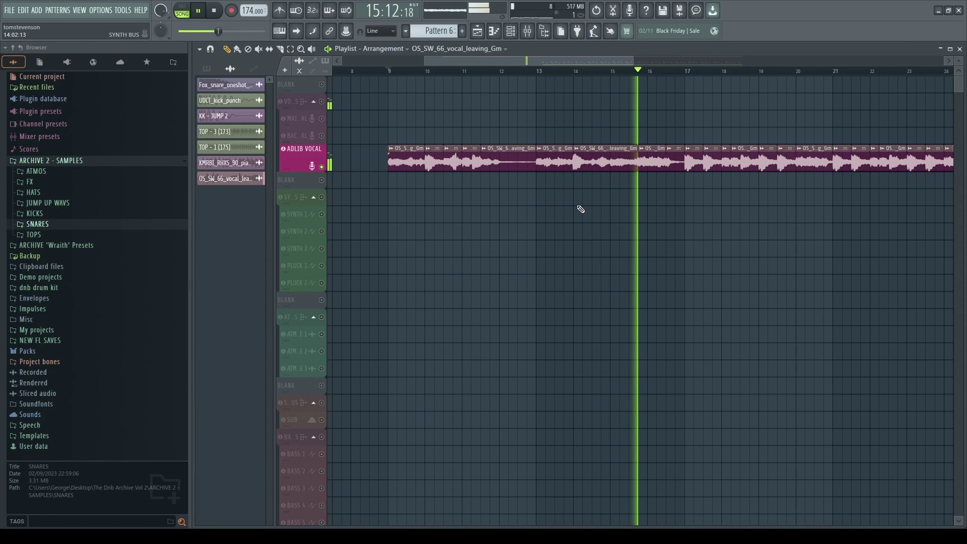
key(space)
Move the playhead to bar 17 and listen to the soloed vocal's following section
click(684, 71)
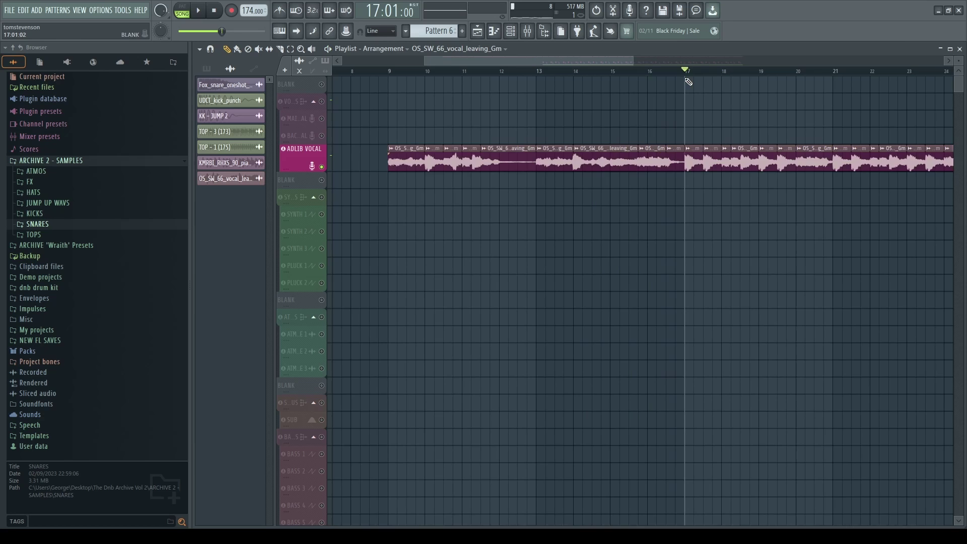
scroll(586, 205, down, 2)
scroll(588, 208, up, 2)
scroll(550, 209, up, 1)
key(space)
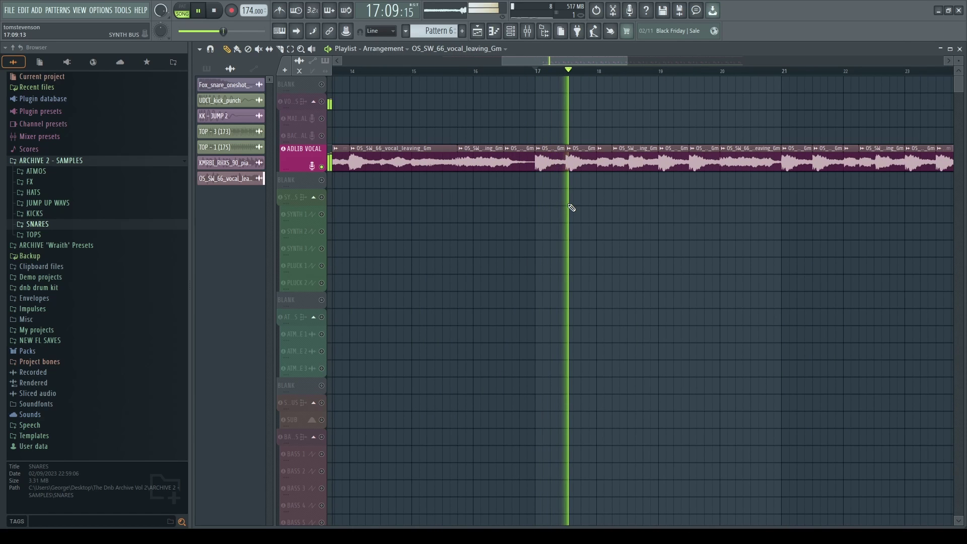
scroll(549, 218, right, 2)
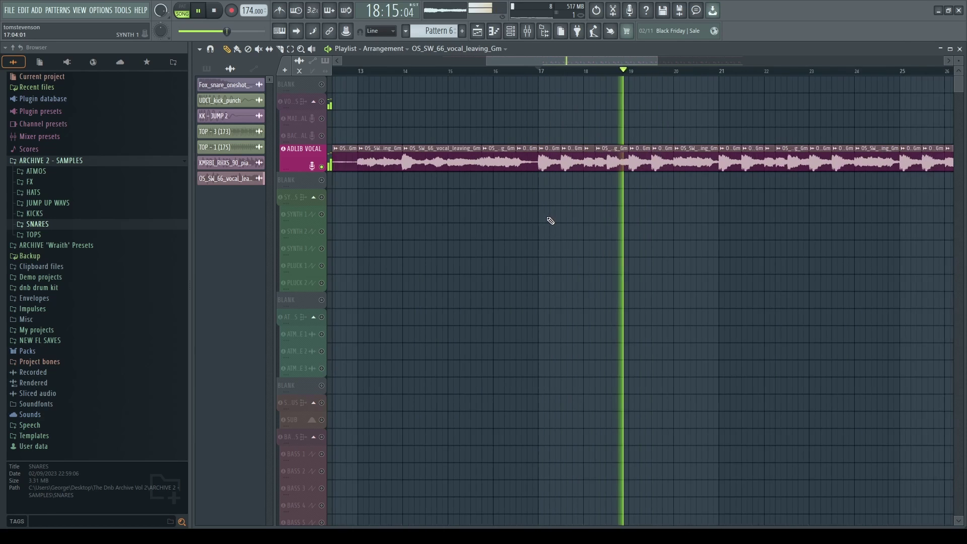
scroll(622, 225, down, 1)
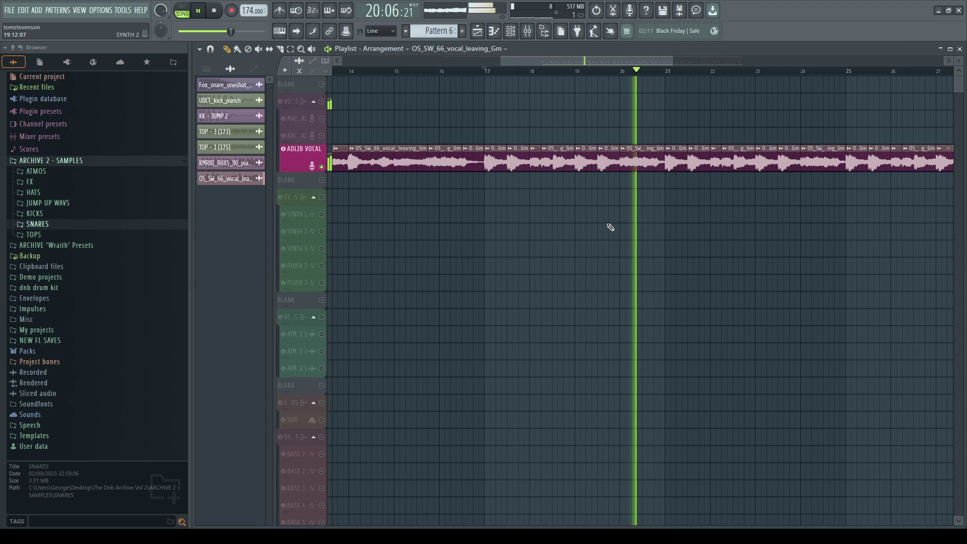
scroll(606, 231, down, 3)
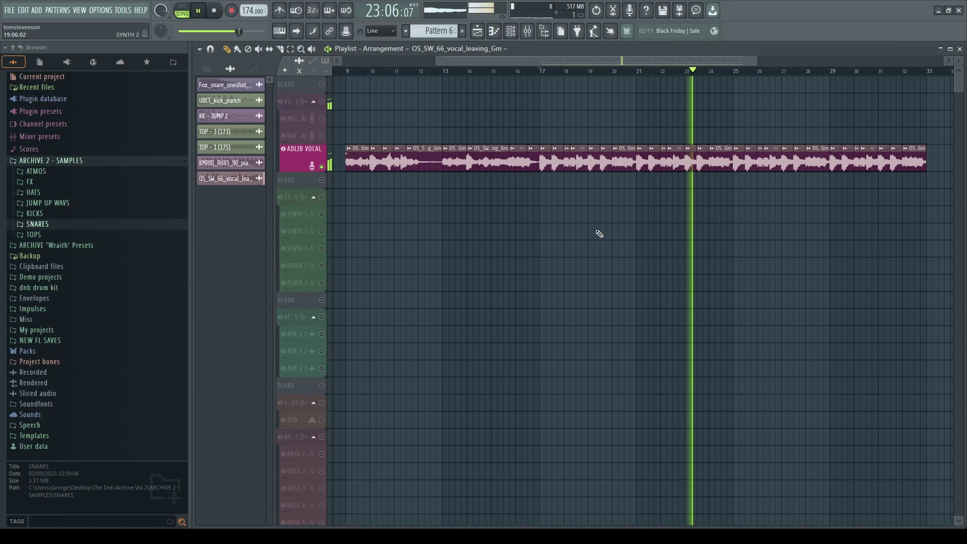
scroll(596, 228, down, 3)
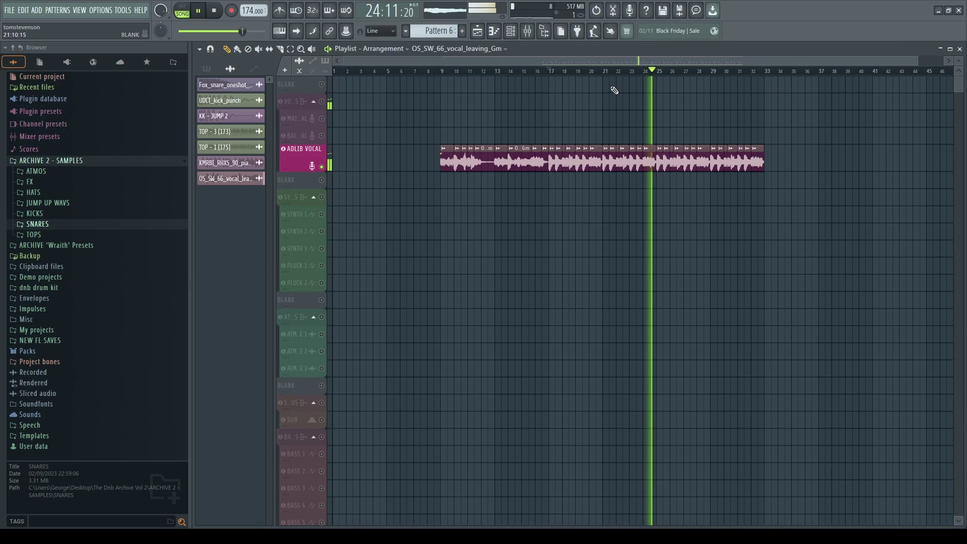
key(space)
Turn off the ADLIB VOCAL solo so that all playlist tracks are enabled
scroll(536, 297, down, 5)
scroll(539, 388, up, 5)
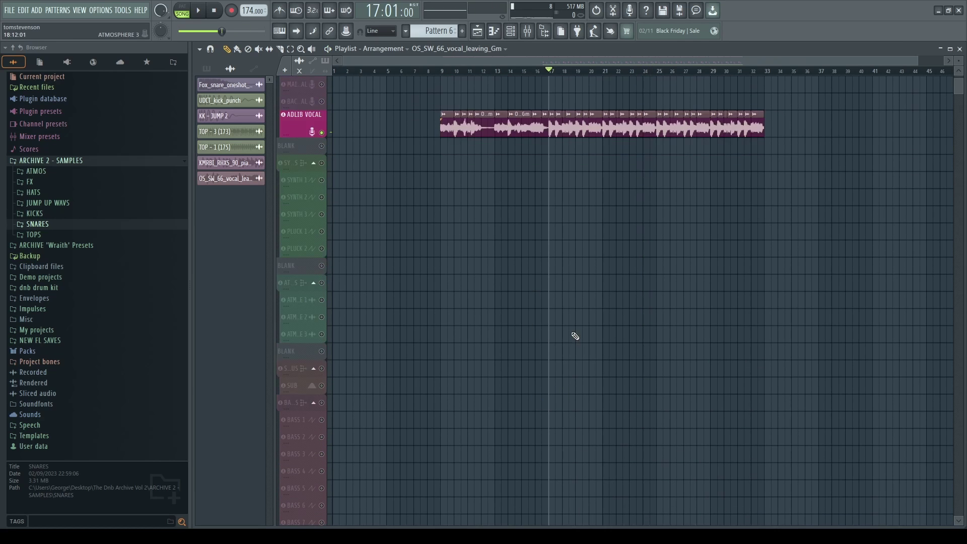
scroll(620, 112, up, 2)
scroll(617, 115, down, 3)
right_click(322, 197)
right_click(322, 197)
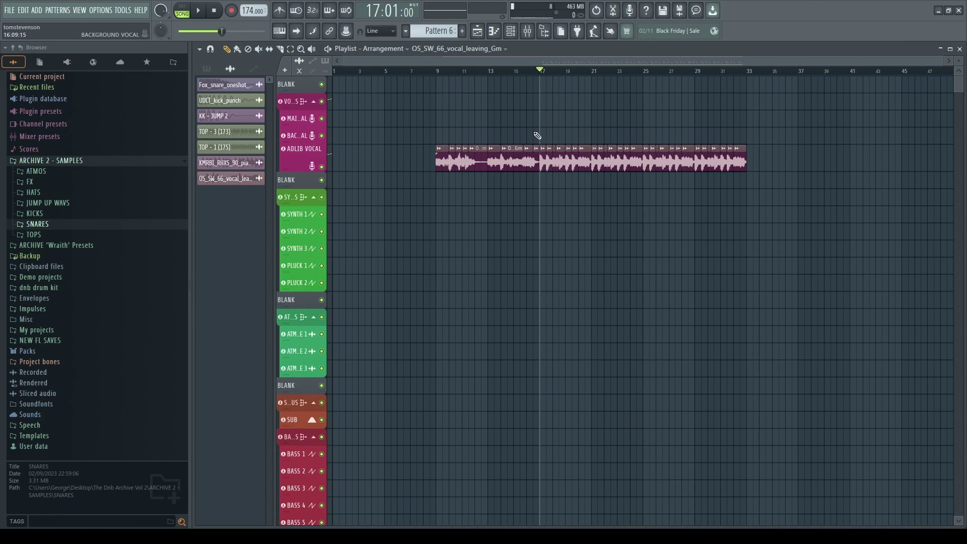
Play the full arrangement from bar 13 and view how the vocal lines up with the drum tracks
drag(539, 71, 493, 76)
key(space)
scroll(553, 313, down, 2)
scroll(558, 374, down, 4)
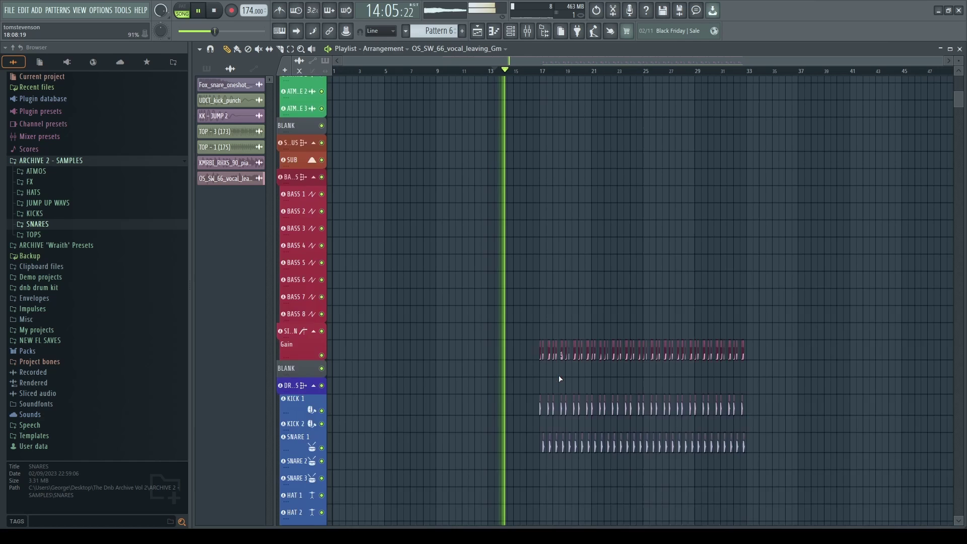
scroll(487, 334, up, 4)
scroll(523, 364, up, 3)
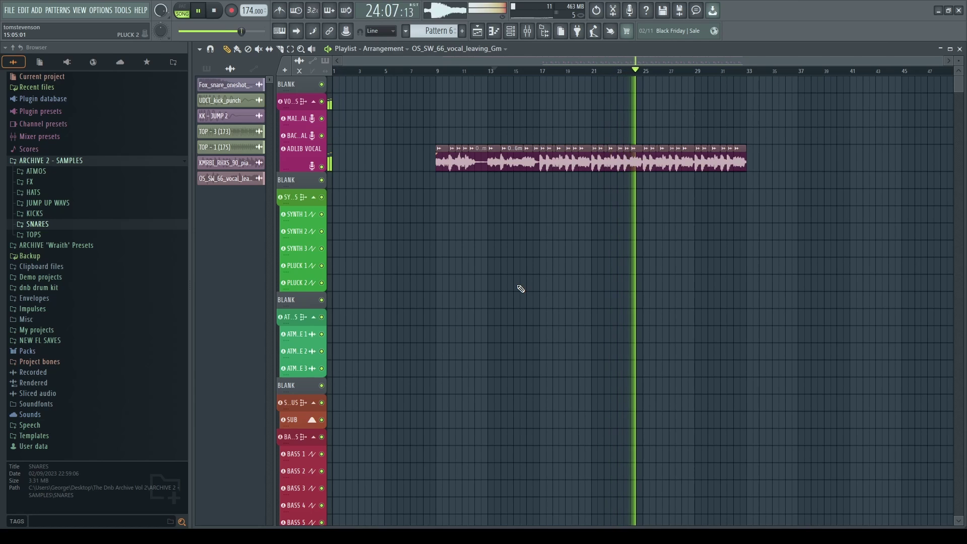
Play the complete arrangement from bar 9 and follow the bass patterns and automation clips in the playlist
key(space)
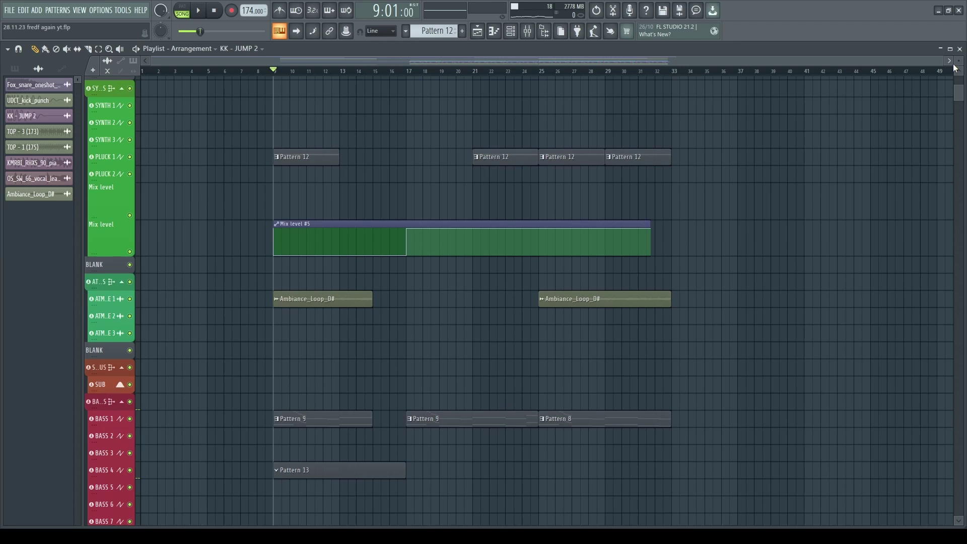
mouse_move(958, 61)
mouse_down()
mouse_move(958, 70)
mouse_move(958, 55)
mouse_up()
scroll(581, 293, down, 2)
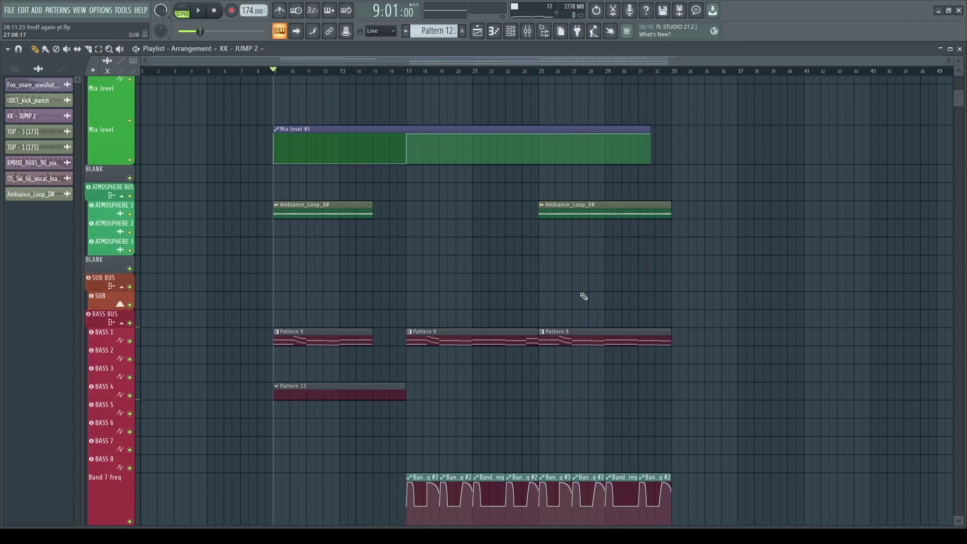
scroll(583, 296, down, 6)
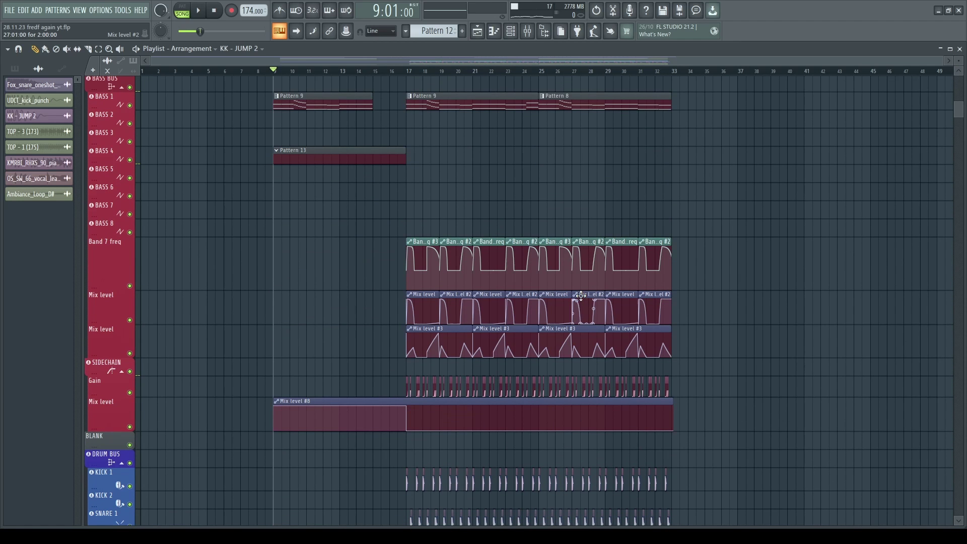
key(space)
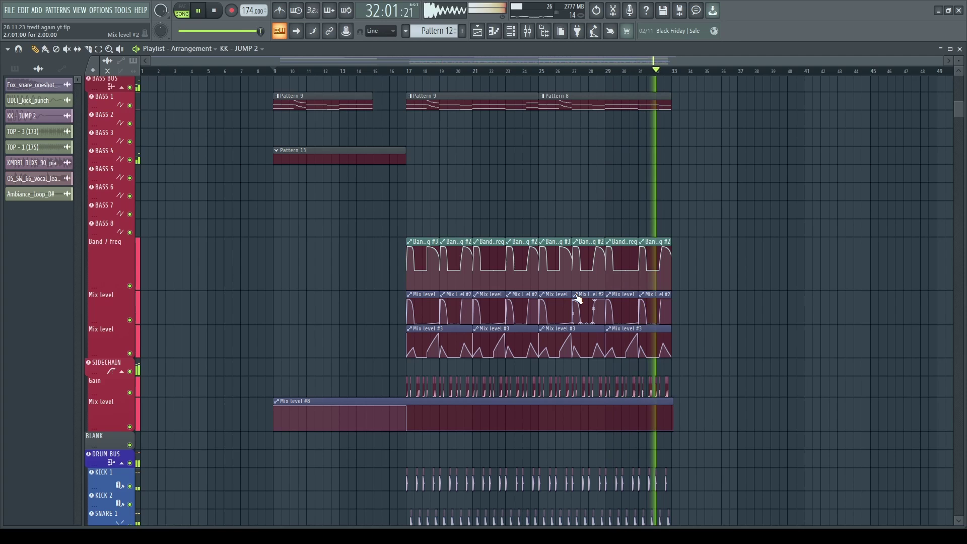
key(space)
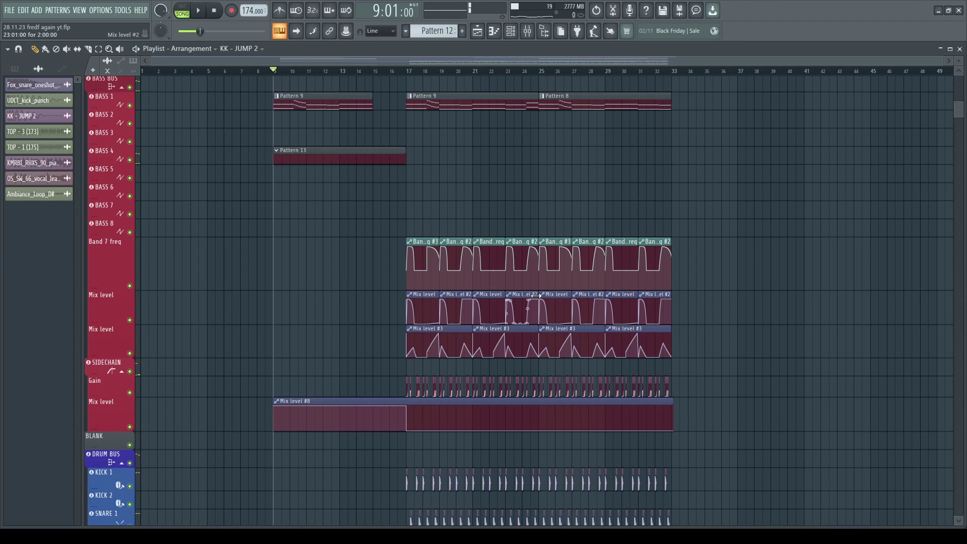
Look through the bass automation, drum and FX tracks of the playlist
scroll(272, 227, up, 2)
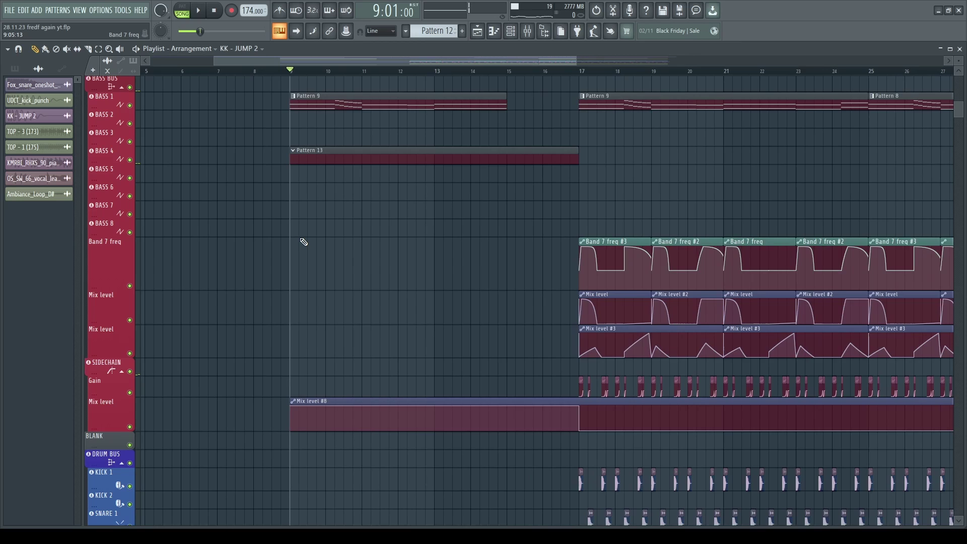
scroll(332, 247, down, 2)
scroll(403, 256, down, 6)
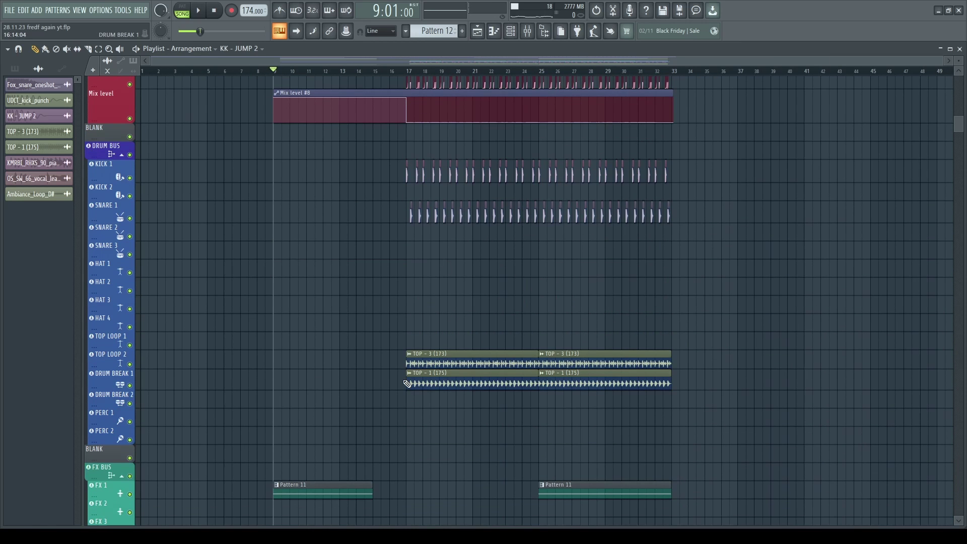
scroll(409, 387, down, 6)
scroll(409, 390, up, 1)
scroll(295, 336, up, 3)
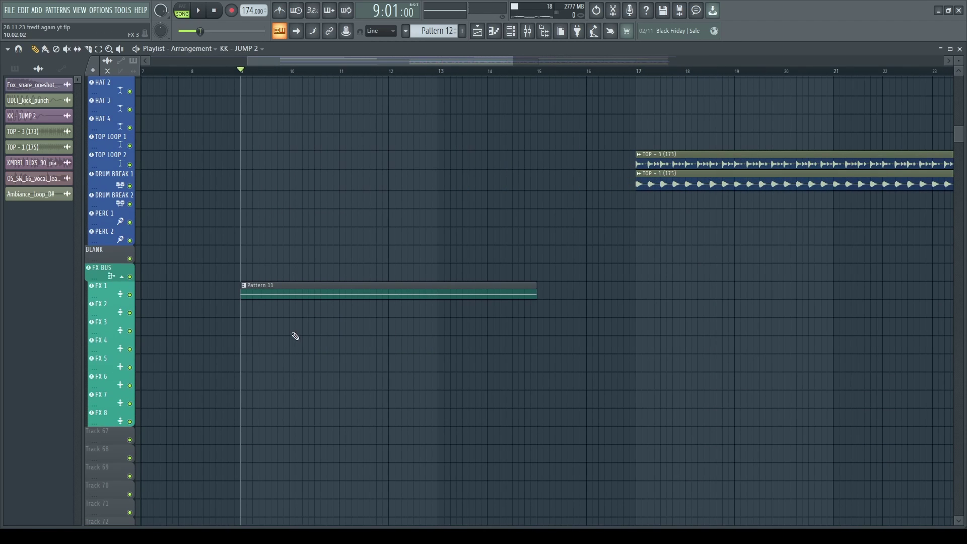
scroll(424, 354, down, 4)
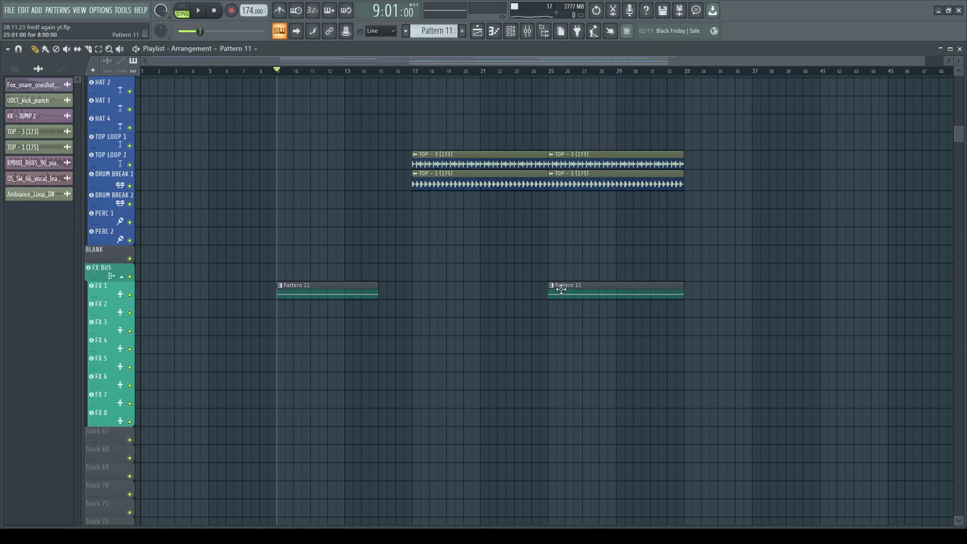
Play the arrangement from bar 25 and solo the PLUCK 1 track
scroll(561, 289, up, 1)
click(553, 72)
scroll(576, 338, up, 10)
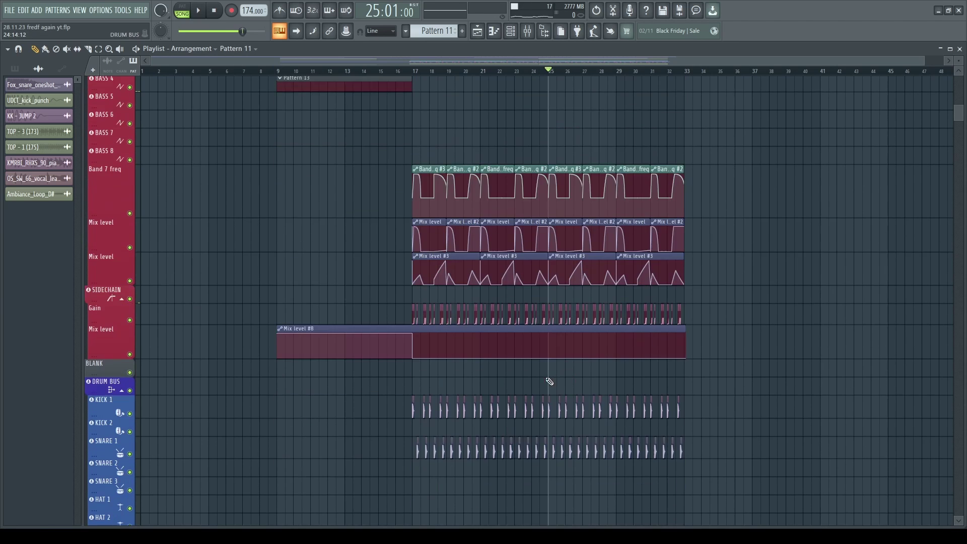
scroll(593, 225, up, 10)
key(space)
click(577, 240)
scroll(577, 241, up, 1)
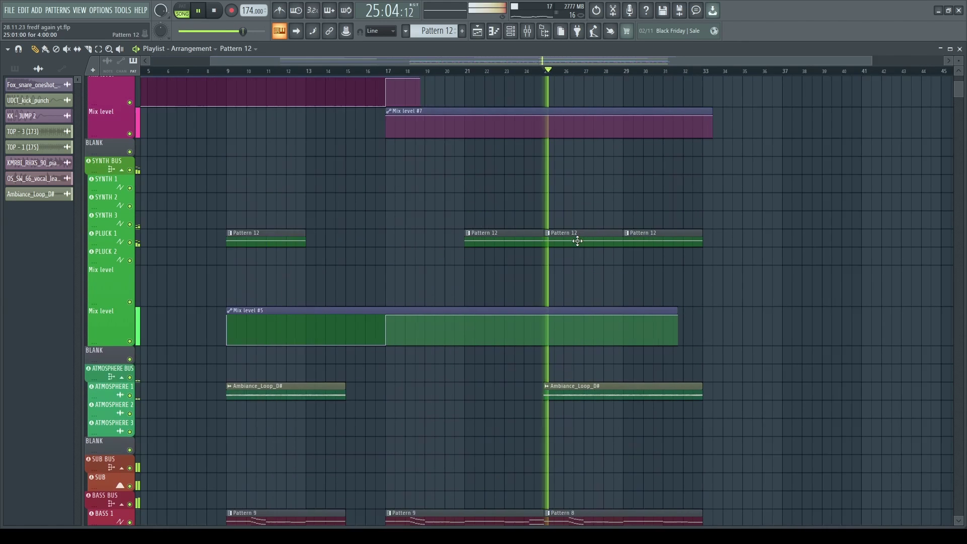
scroll(577, 241, up, 3)
ctrl+click(132, 244)
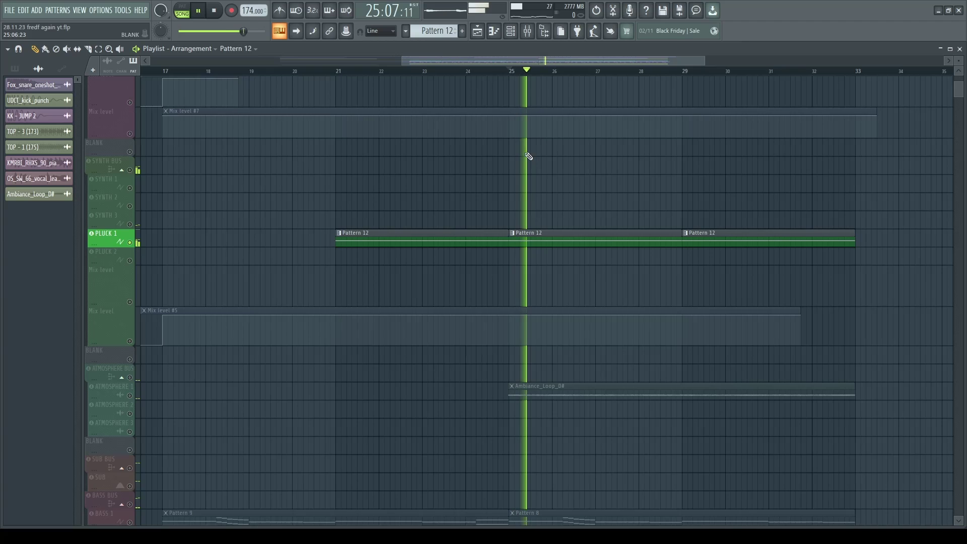
Stop playback and open the Serum #5 synth that plays the PLUCK 1 pattern
click(526, 31)
key(space)
click(511, 31)
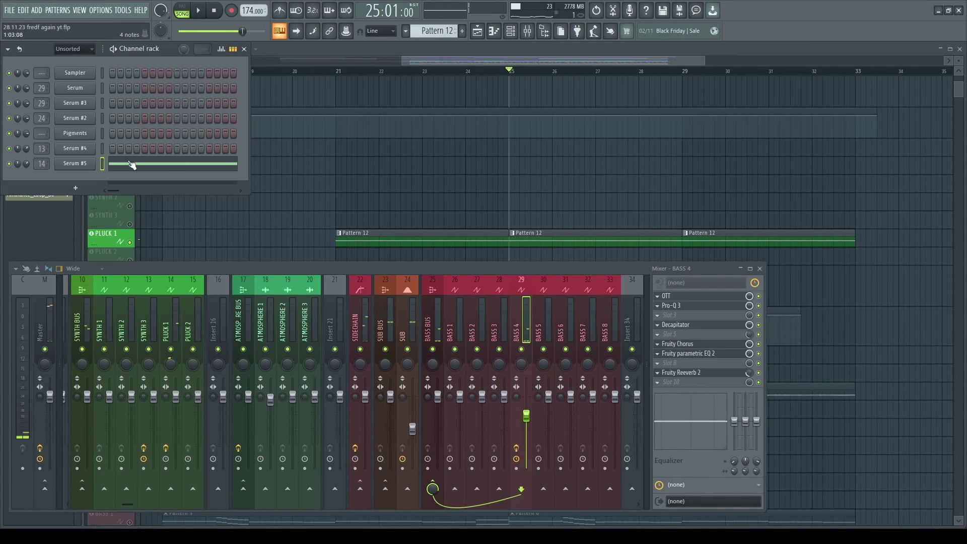
click(86, 165)
drag(314, 101, 465, 169)
drag(538, 170, 538, 119)
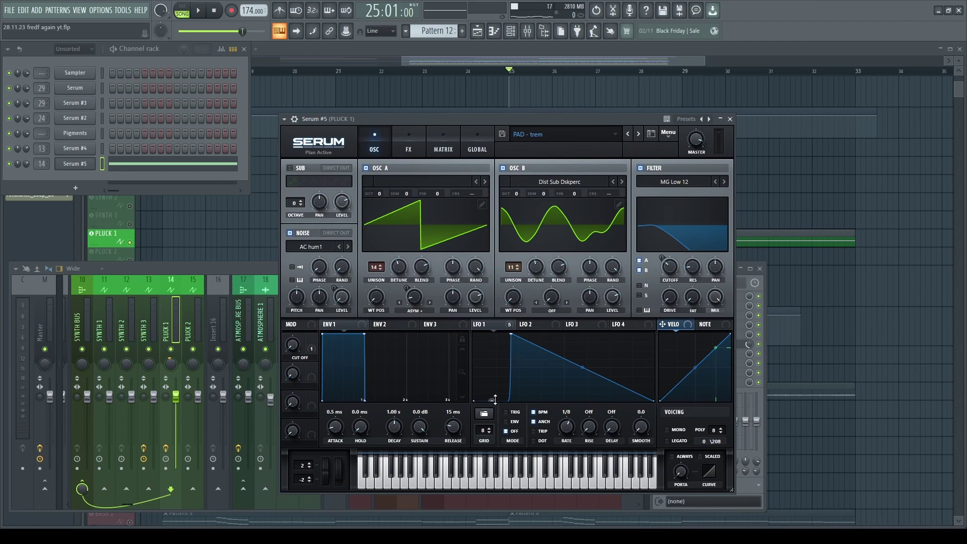
Reposition the Serum #5 window and listen to the soloed pluck's PAD - trem preset from bar 25
double_click(494, 397)
drag(496, 119, 539, 204)
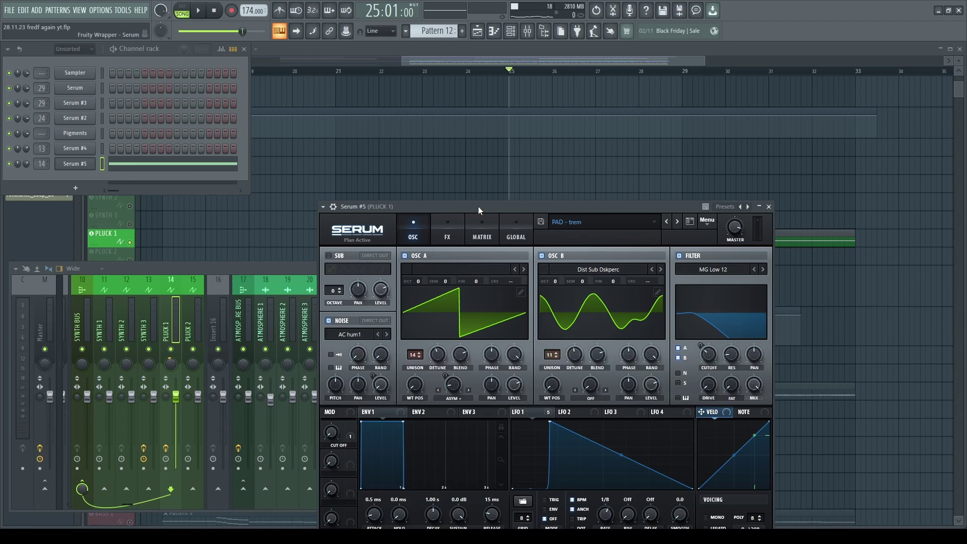
drag(478, 209, 482, 178)
key(space)
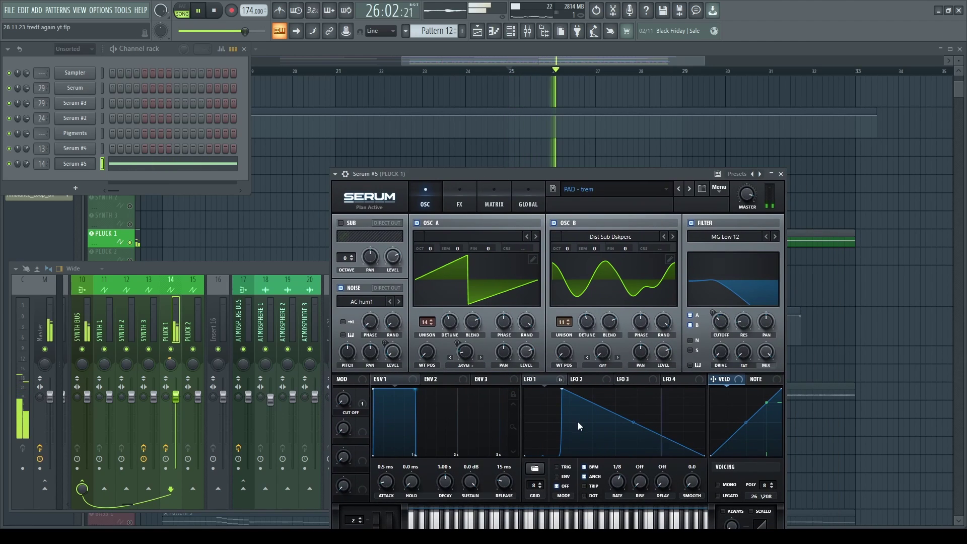
key(space)
Check the Pro-R effect on the PLUCK 1 mixer track, then bring the whole Serum #5 window back into view
click(526, 31)
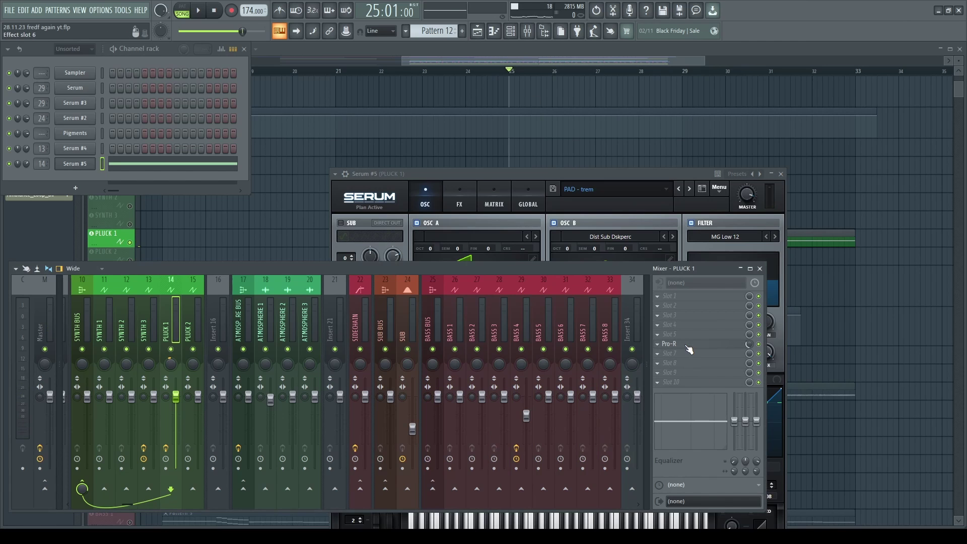
click(686, 346)
click(471, 132)
drag(481, 172, 481, 145)
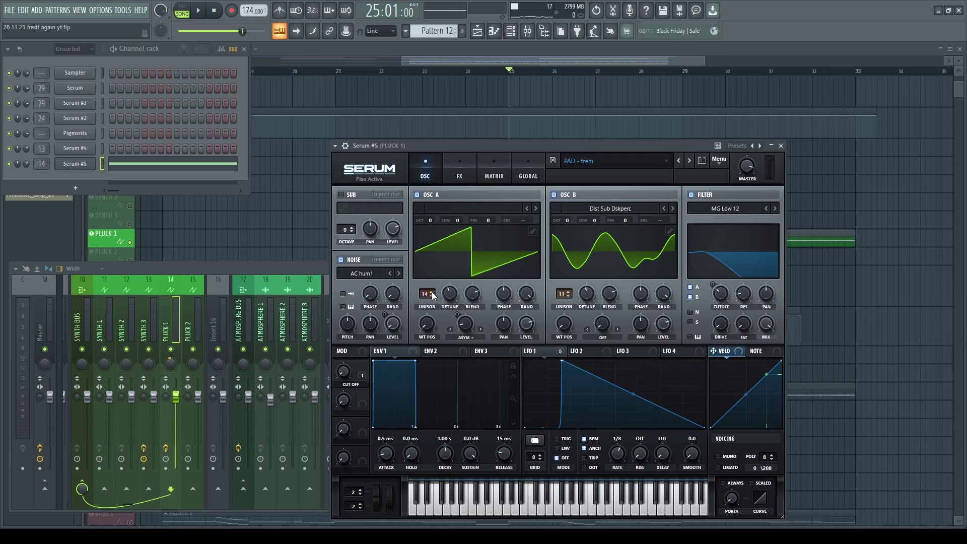
Examine Serum #5's oscillator and LFO 1 modulation with a few test notes, then return to the playlist
click(449, 296)
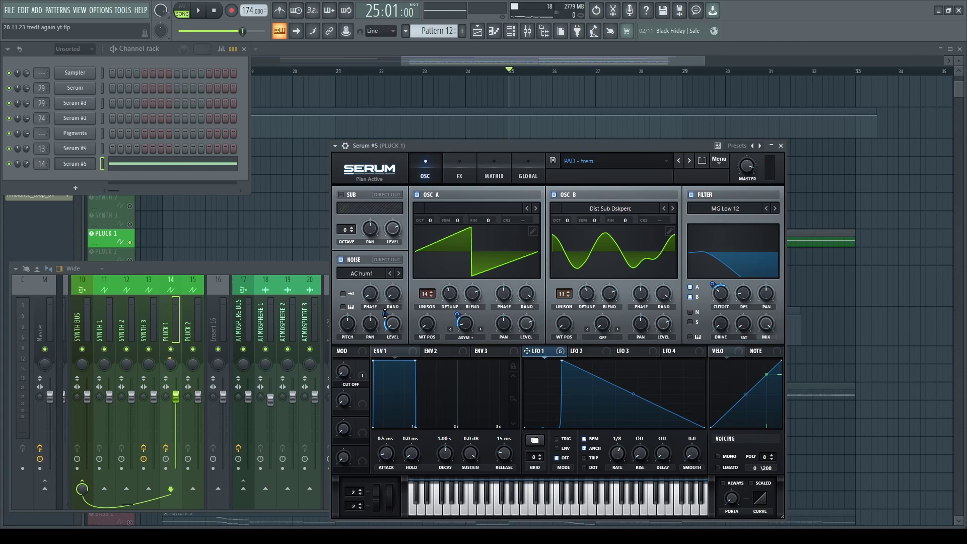
key(c)
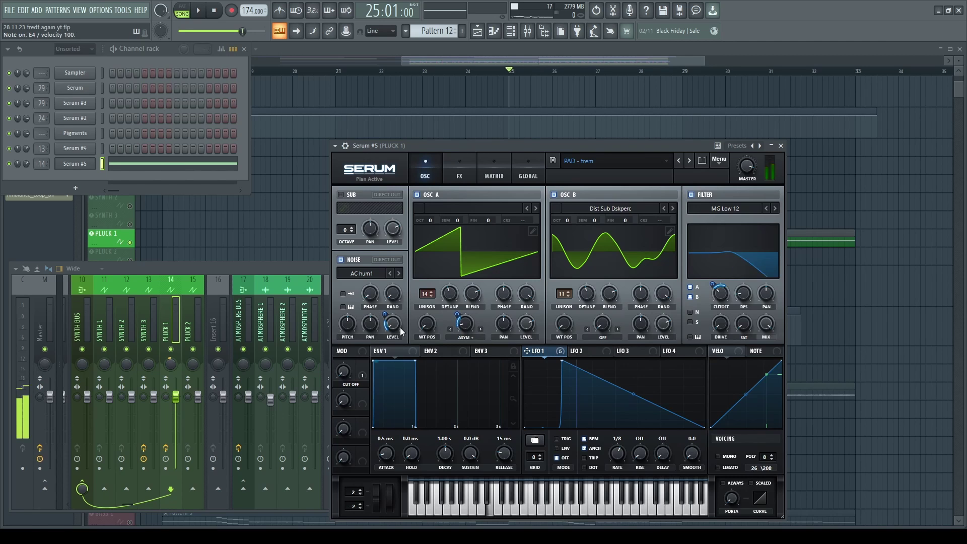
key(g)
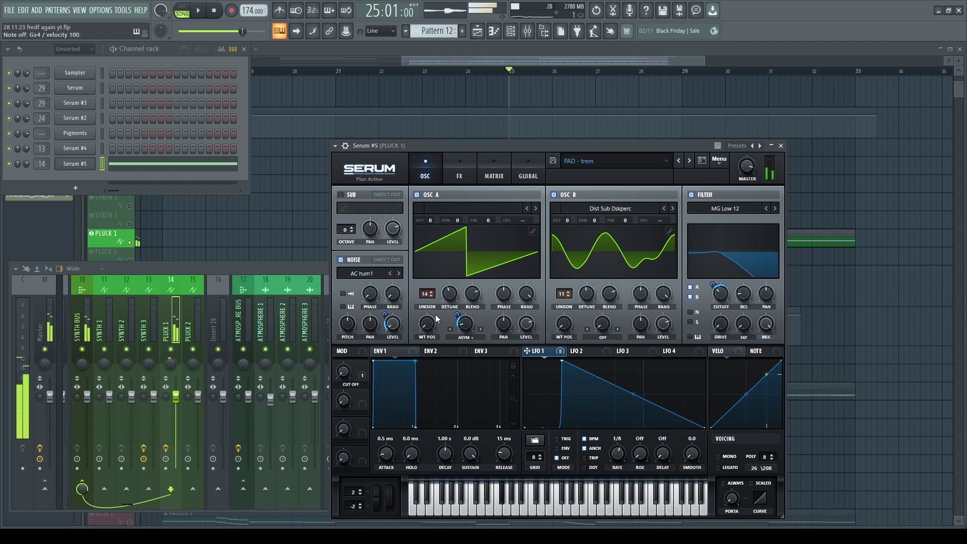
click(470, 118)
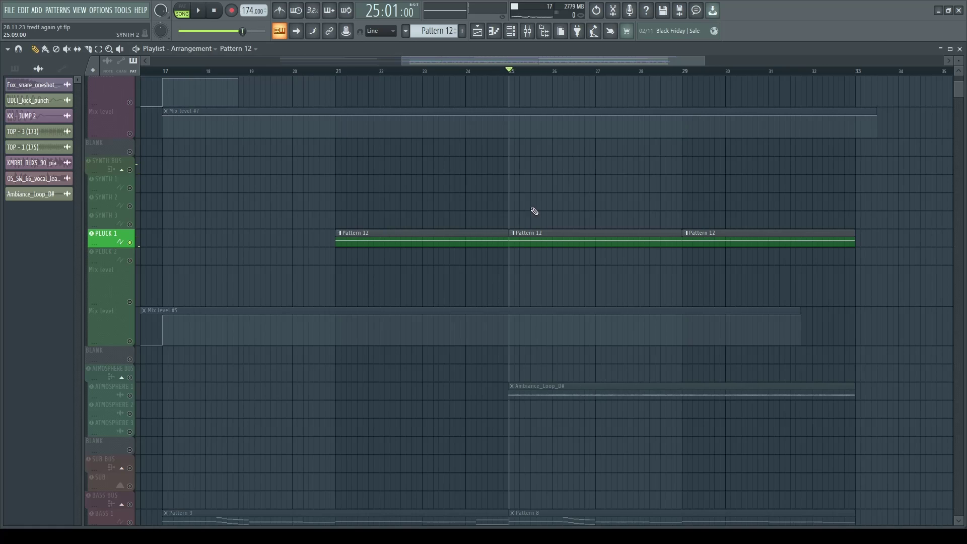
Play the soloed PLUCK 1 patterns from bar 25 again and stop playback
key(space)
scroll(522, 237, down, 3)
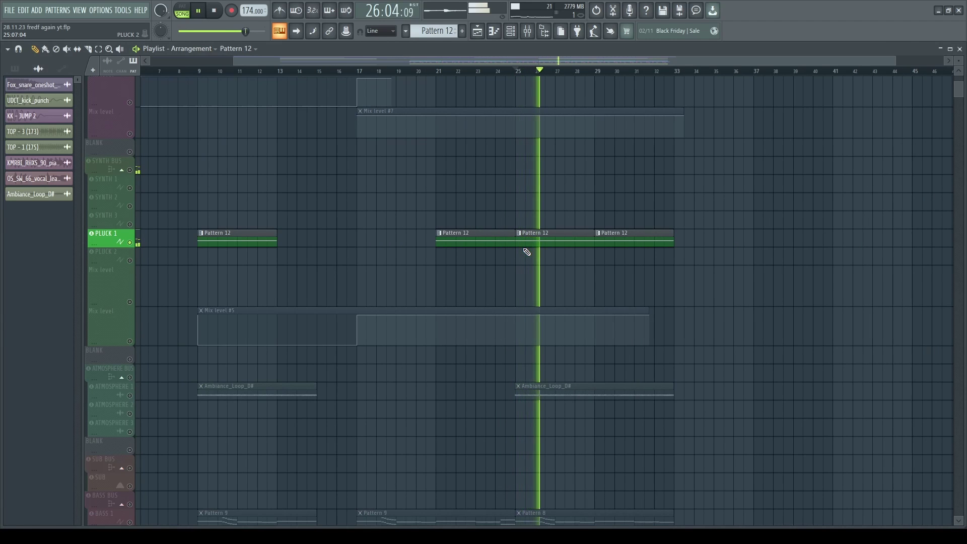
scroll(525, 253, down, 3)
key(space)
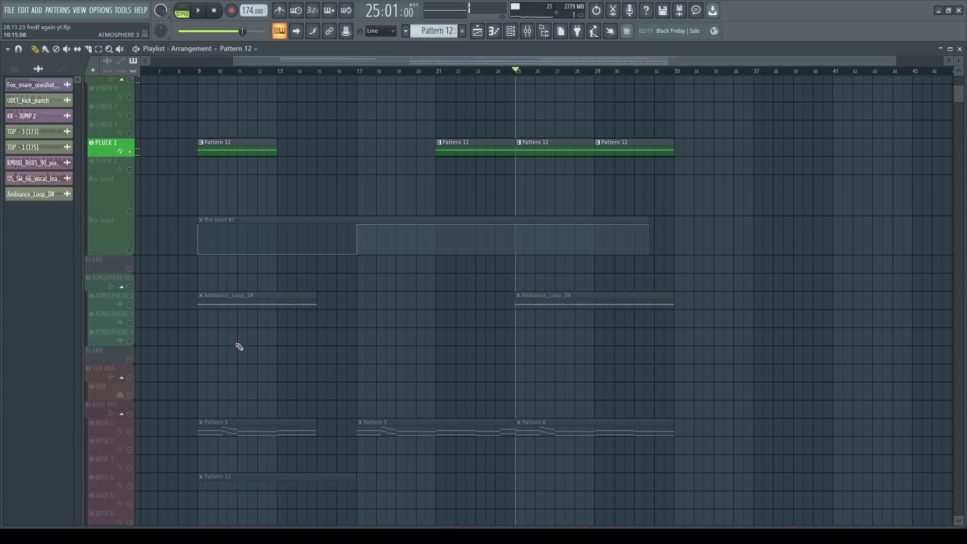
Solo the ATMOSPHERE 1 track, then switch the solo to FX 1
click(132, 304)
scroll(410, 438, down, 8)
click(132, 366)
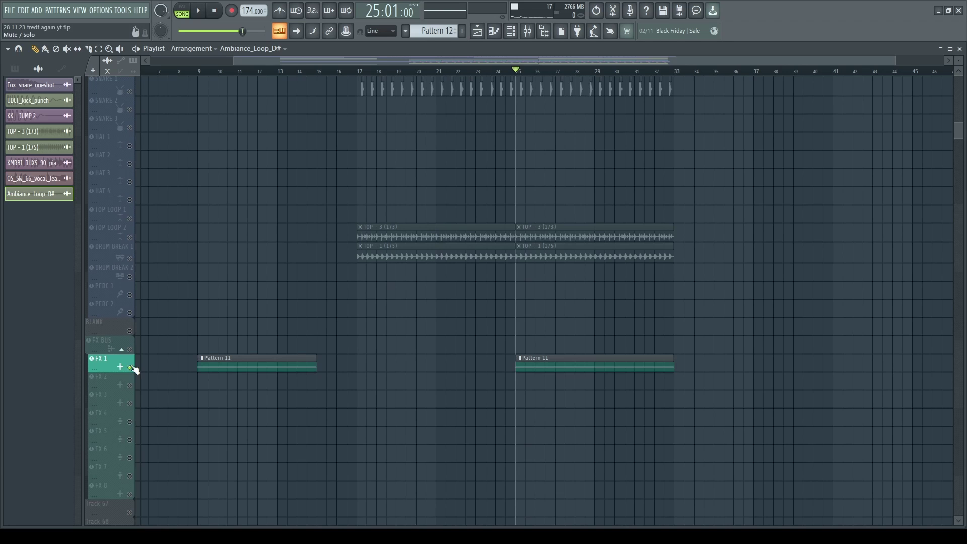
Open the Serum #4 synth used by Pattern 11 and listen to its PAD - charge preset from bar 25
key(F6)
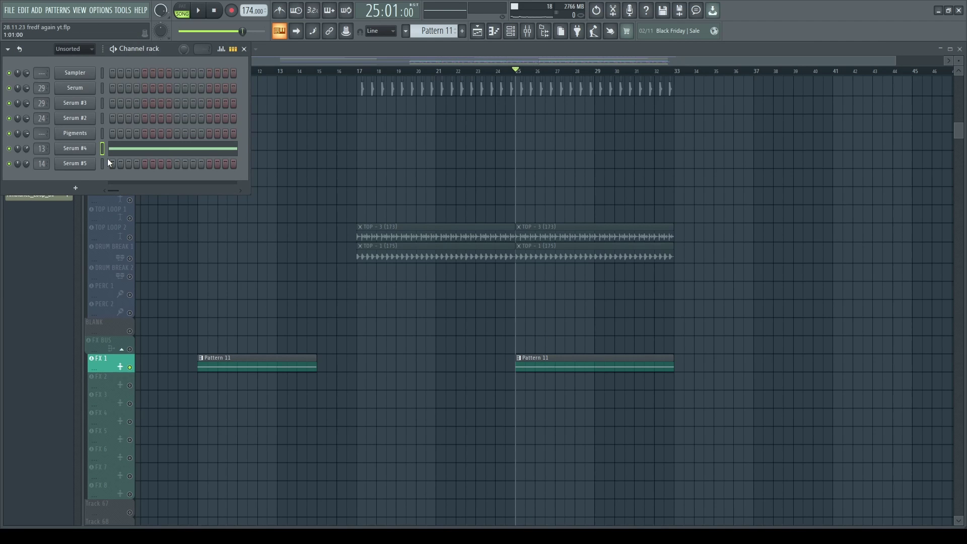
click(75, 148)
drag(280, 104, 424, 131)
key(space)
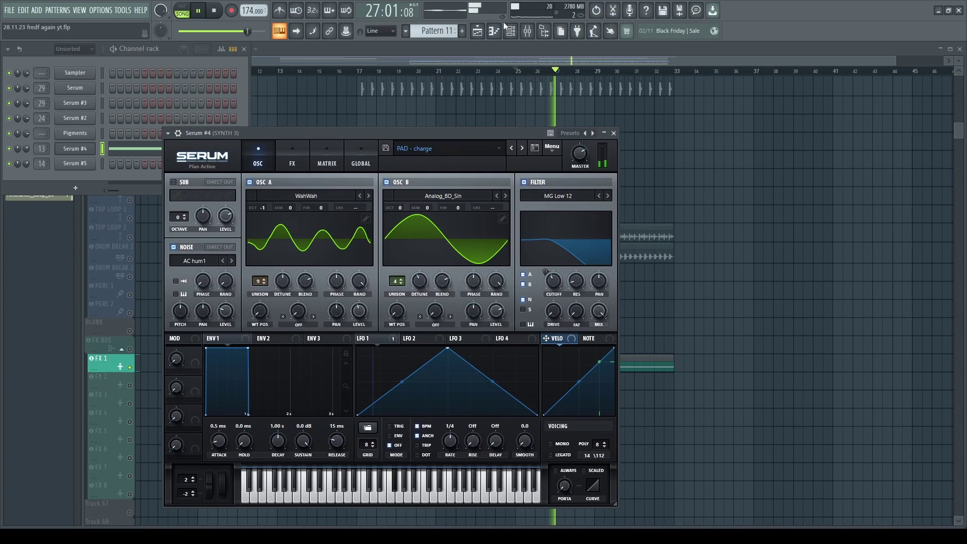
key(space)
Inspect the Tremolator and Fruity Stereo Shaper effects on the SYNTH 3 mixer track
key(F9)
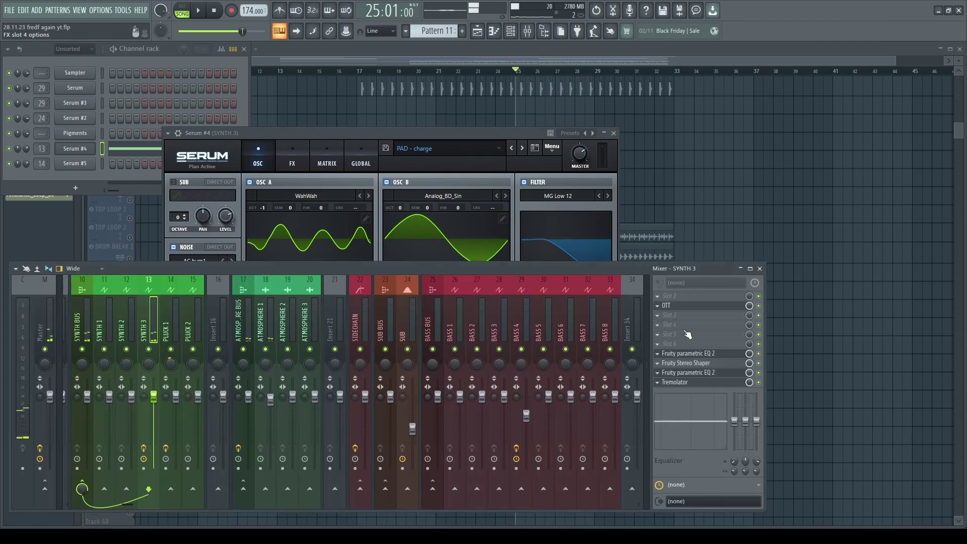
click(694, 382)
click(690, 382)
click(697, 364)
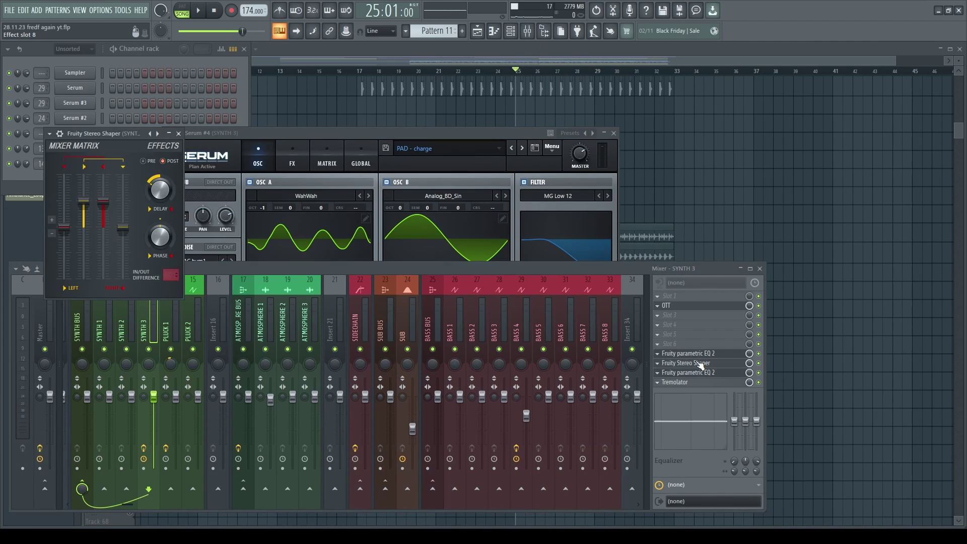
click(697, 363)
Inspect both Fruity parametric EQ 2 effects and the OTT on the SYNTH 3 mixer track
click(697, 355)
click(697, 355)
click(705, 373)
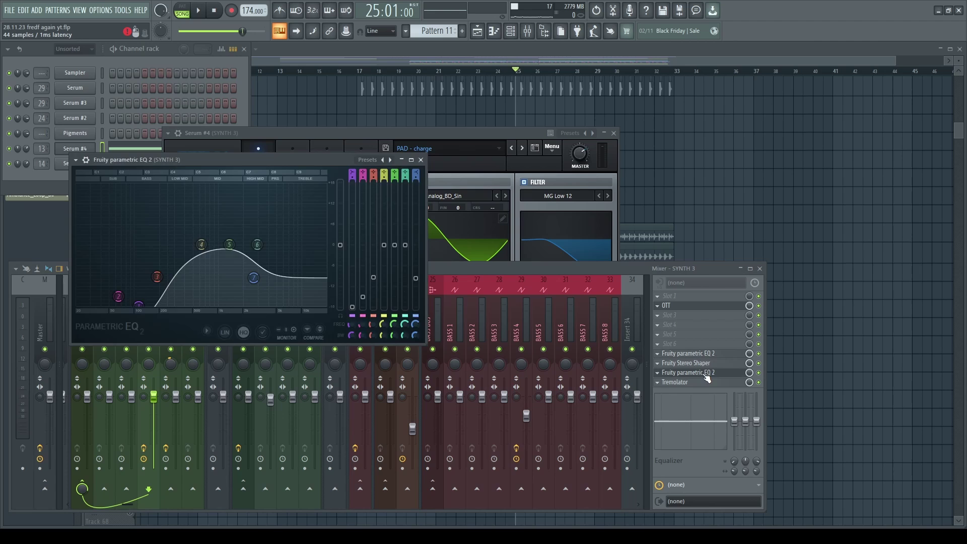
click(705, 374)
click(694, 307)
click(695, 308)
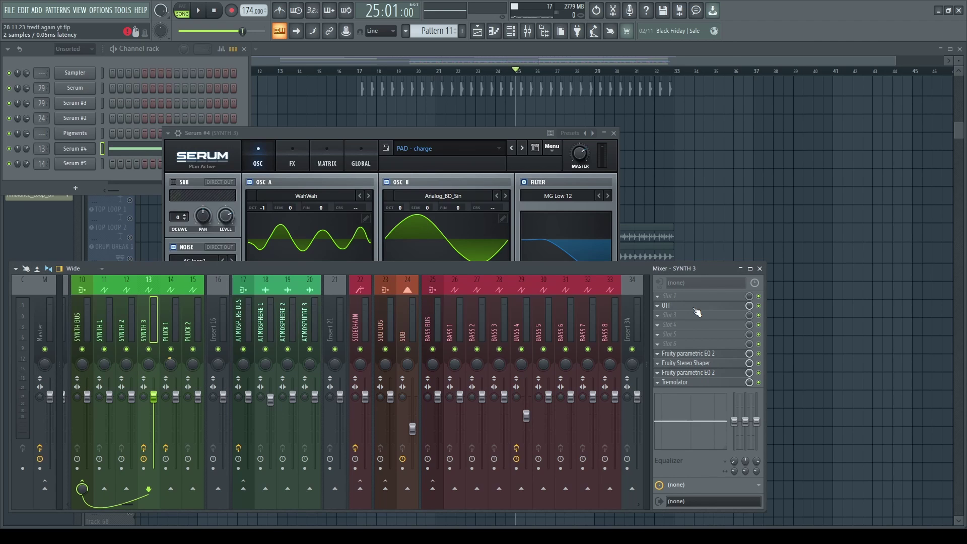
click(695, 309)
click(695, 309)
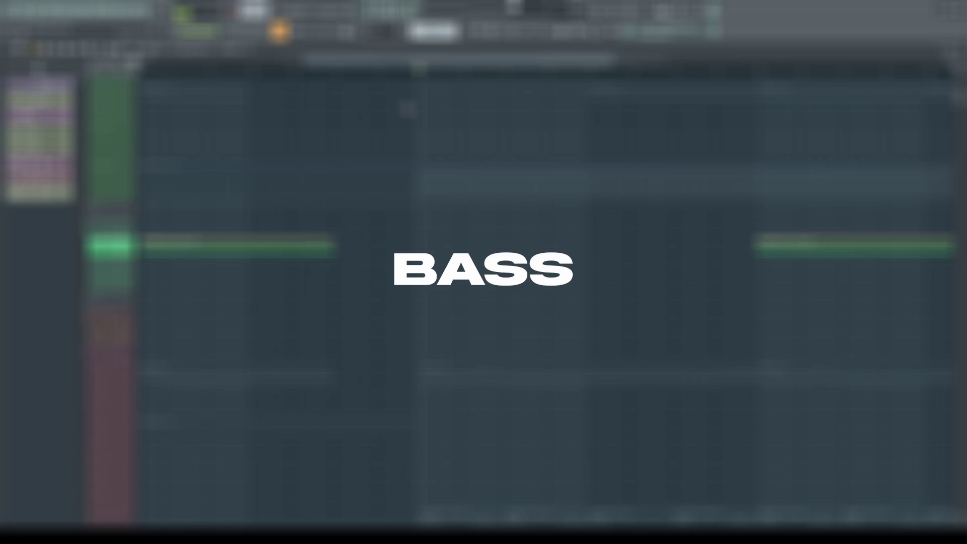
Turn off the solo so all playlist tracks are enabled, and view the bass tracks with their automation clips
right_click(131, 375)
right_click(131, 375)
scroll(419, 463, down, 5)
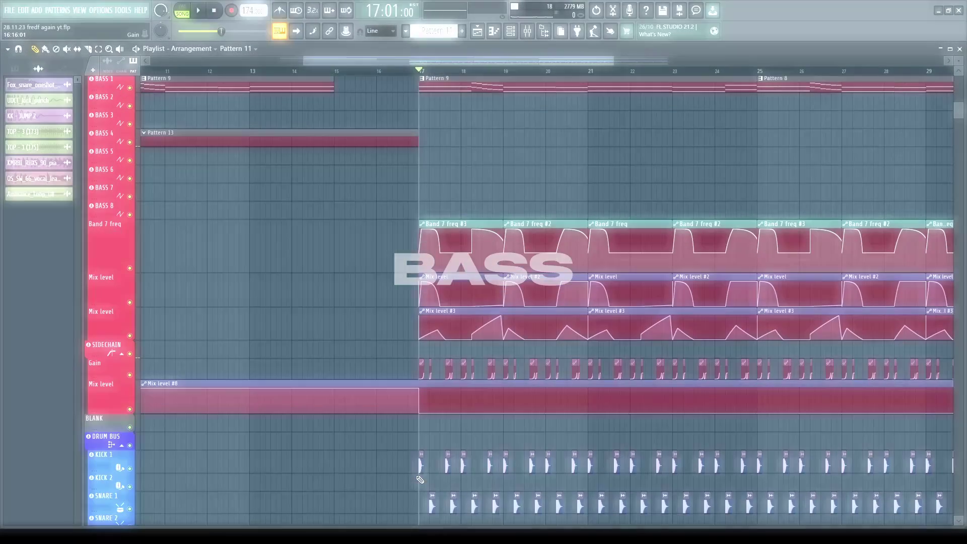
scroll(417, 473, down, 2)
scroll(380, 427, up, 4)
scroll(442, 453, up, 4)
drag(400, 274, 611, 421)
Open Pattern 9 from its clip at bar 17 on the BASS 1 track to show its channels
scroll(508, 262, down, 4)
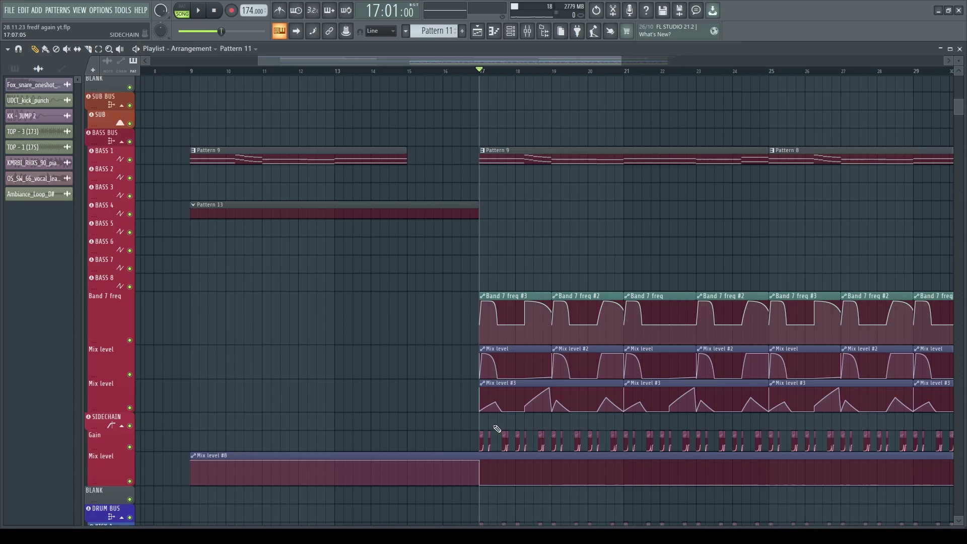
scroll(528, 264, up, 3)
double_click(527, 263)
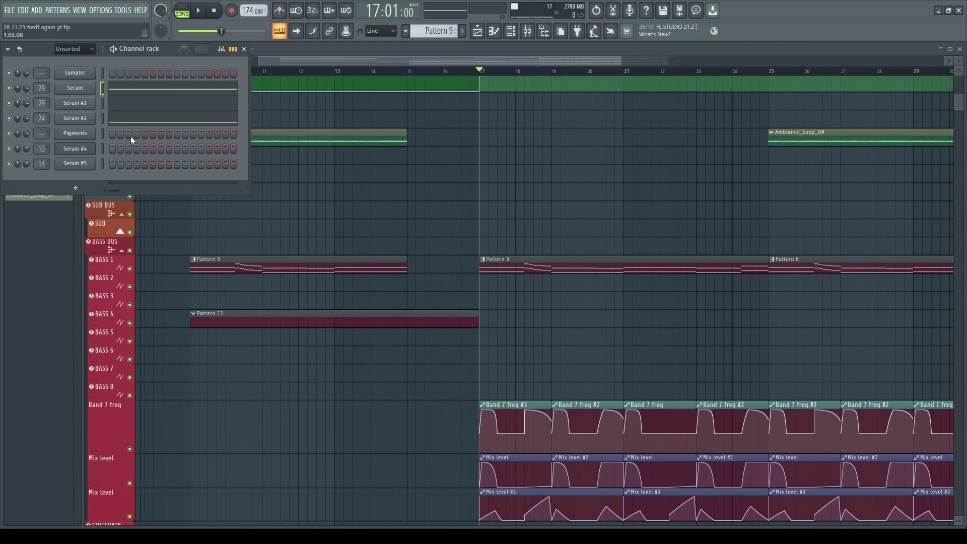
Inspect the Serum bass patch and its BASS 4 mixer track while auditioning a note, and move the playhead to 17:09
click(84, 93)
drag(282, 189, 411, 200)
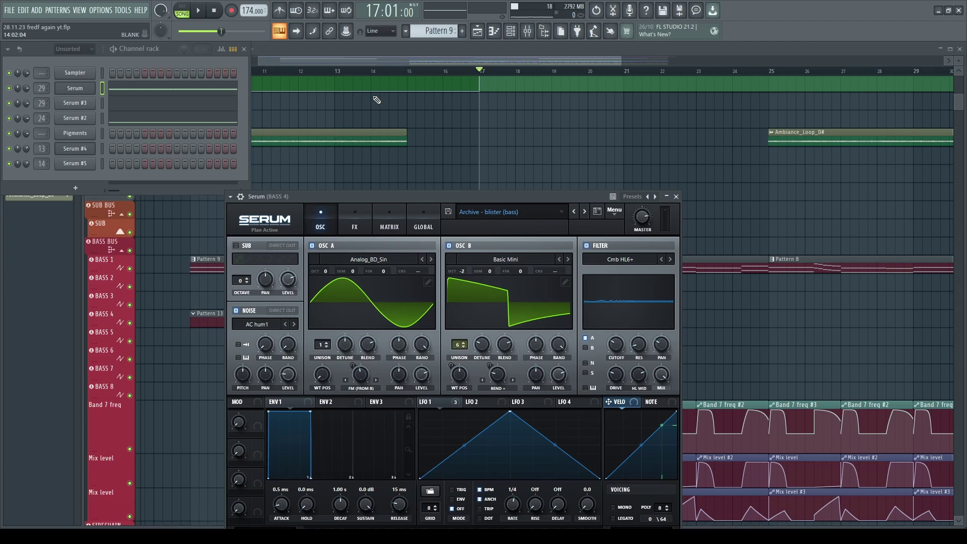
key(F9)
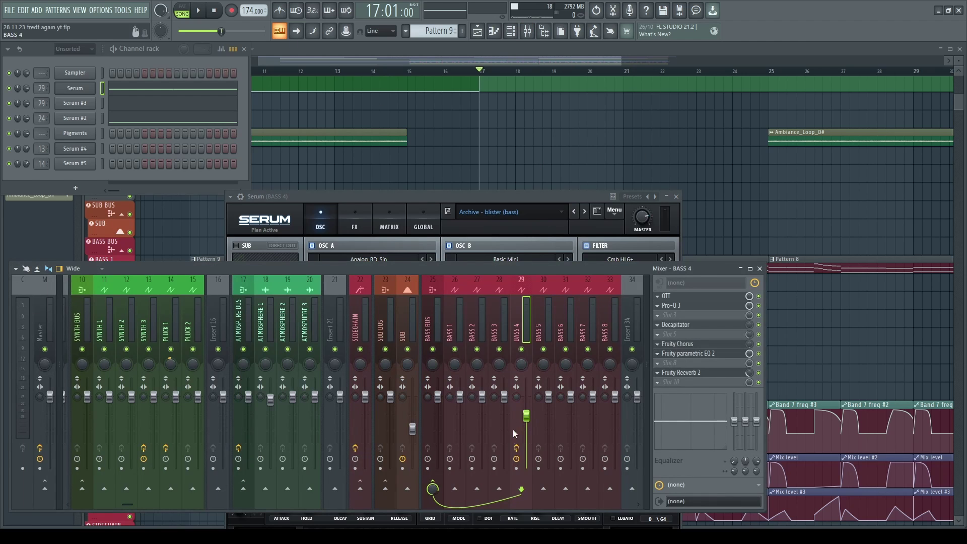
key(z)
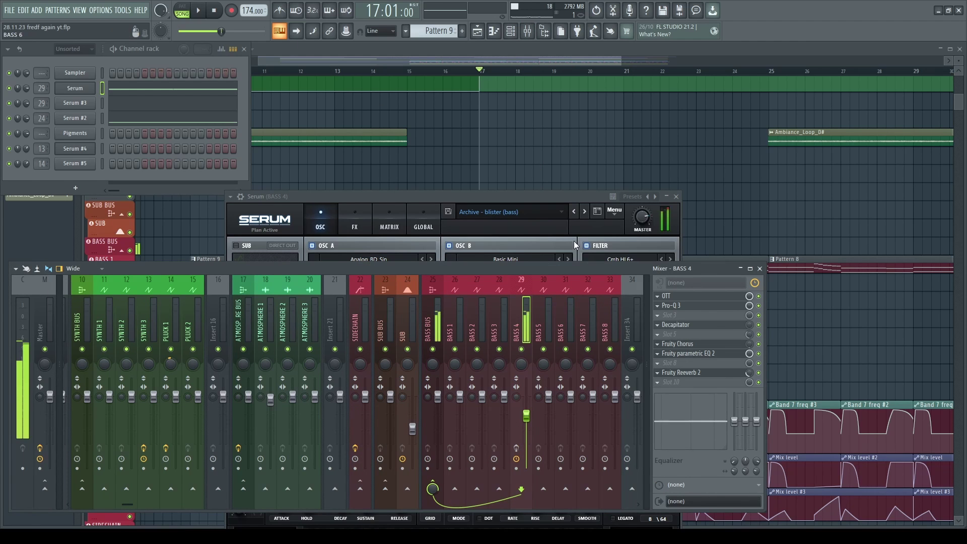
key(F12)
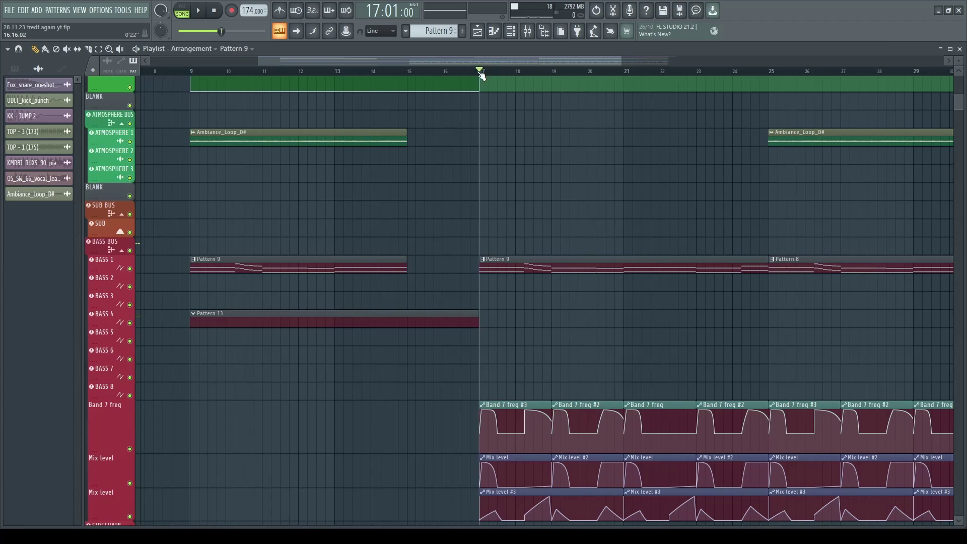
drag(481, 75, 501, 76)
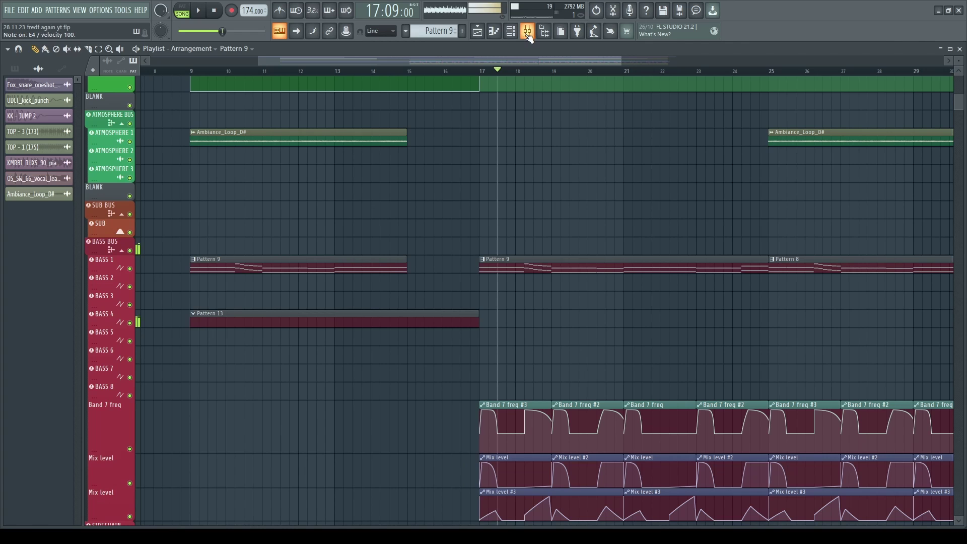
Reopen the first Serum channel and examine its oscillators and LFO 1 modulation while auditioning a note
key(F6)
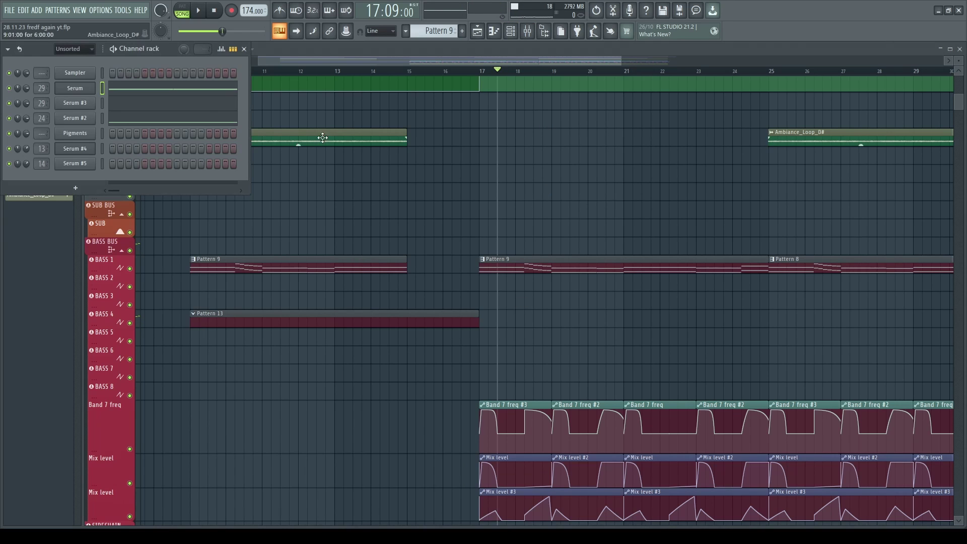
click(83, 89)
drag(403, 197, 438, 98)
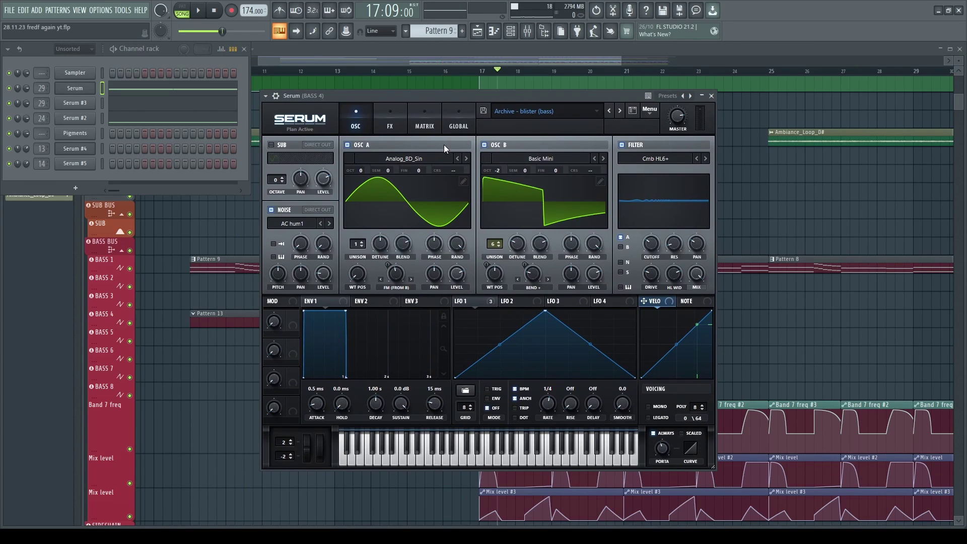
key(c)
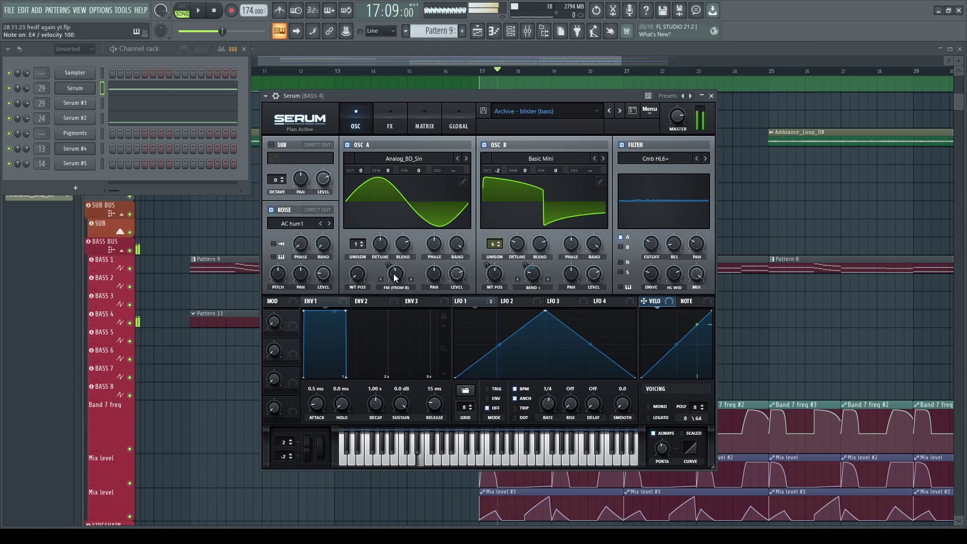
click(491, 303)
key(c)
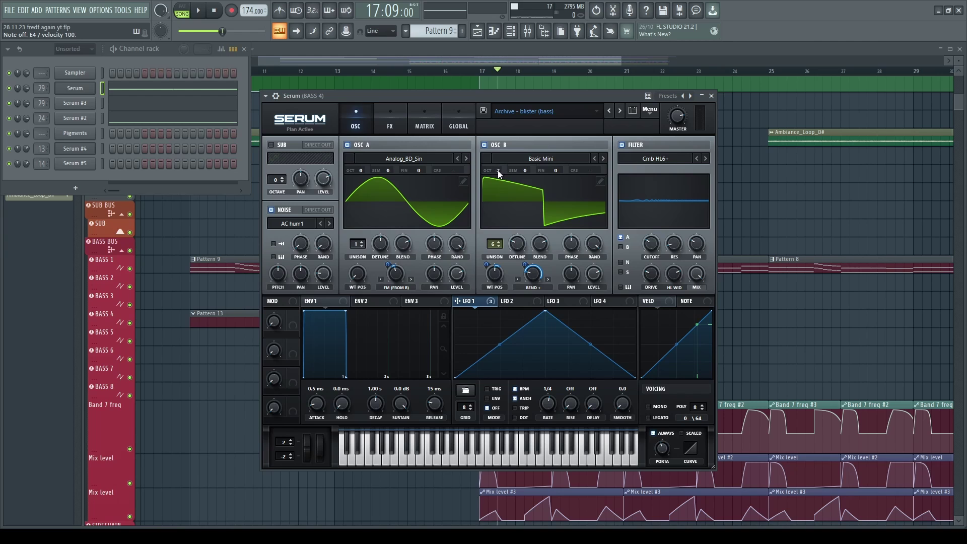
Inspect the effects chain of the Archive - blister (bass) patch, return to its oscillators, audition notes and close Serum
click(388, 121)
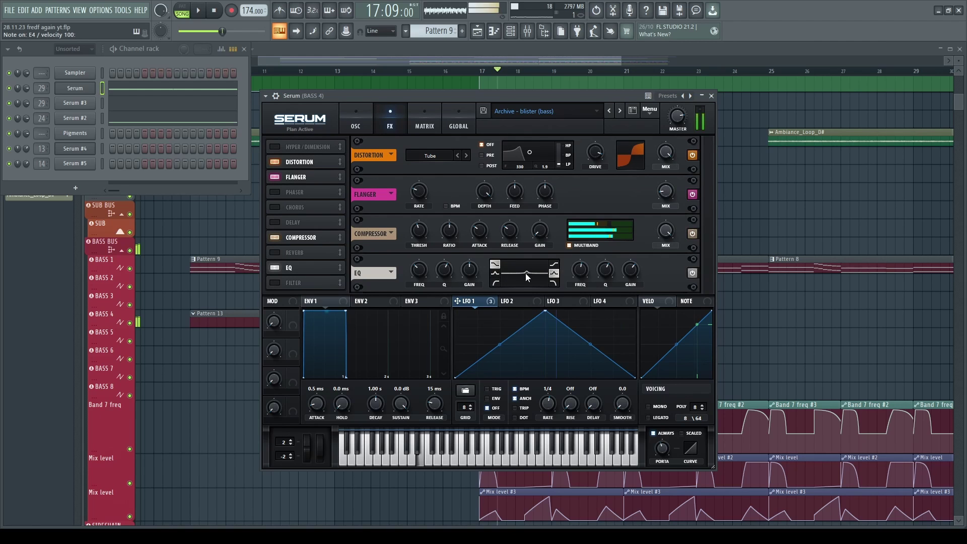
click(356, 126)
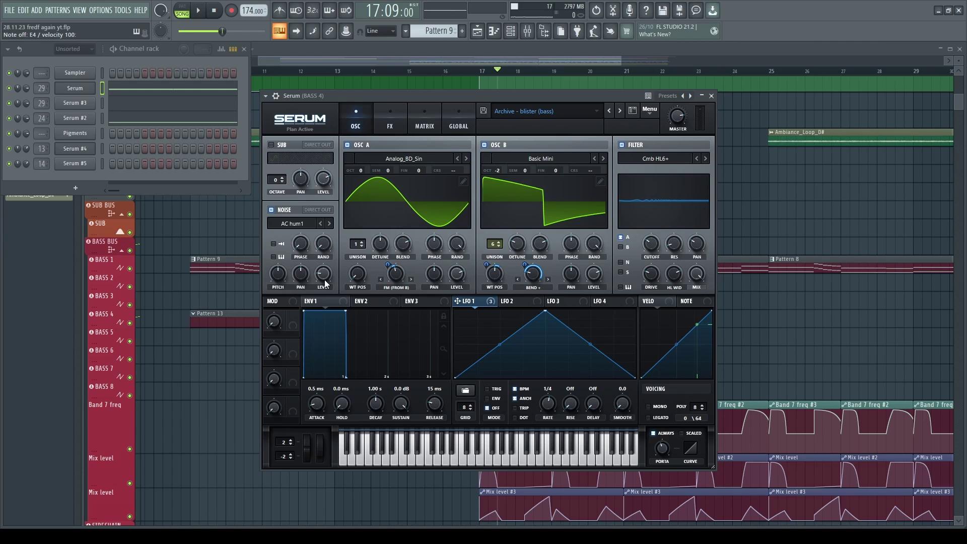
key(t)
key(u)
click(711, 96)
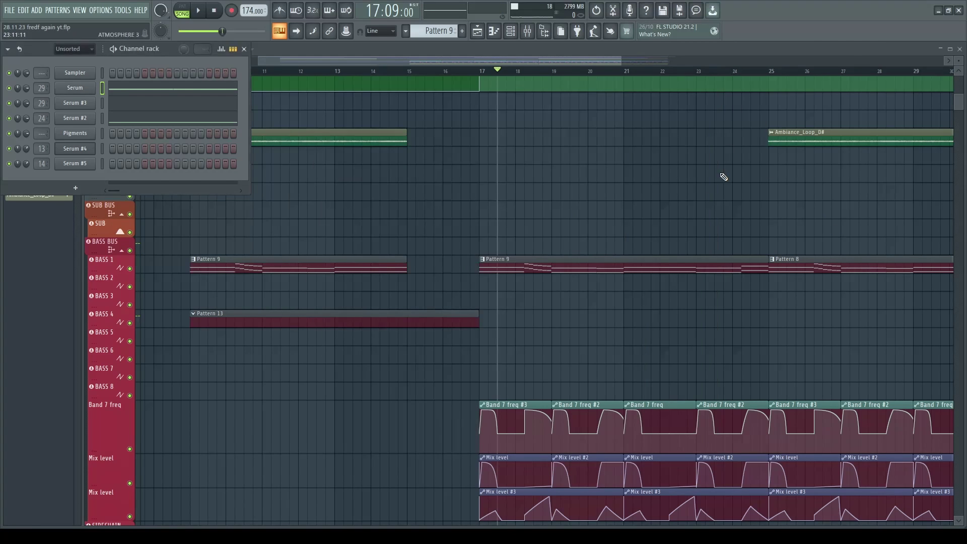
Set the playhead to bar 17 and examine the Serum notes of Pattern 9 in the piano roll
click(486, 71)
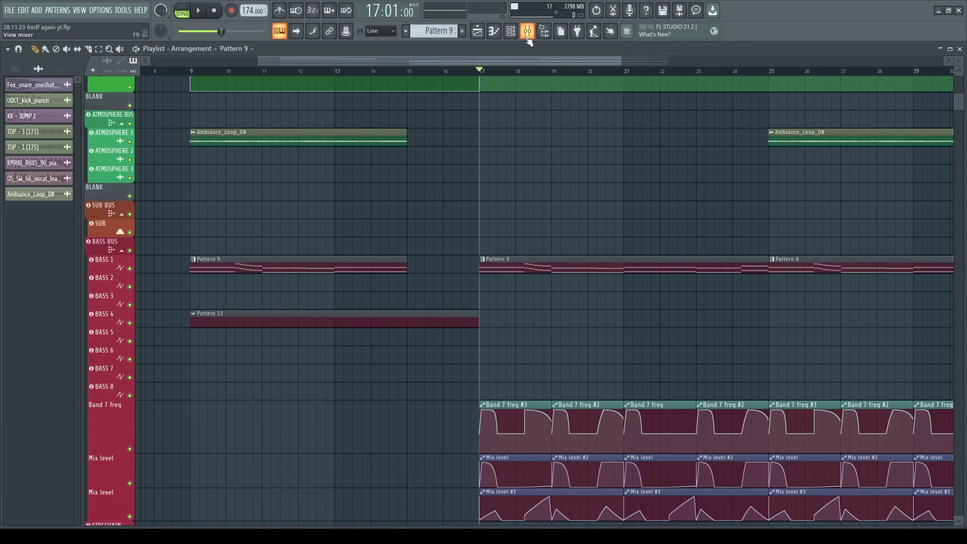
double_click(525, 264)
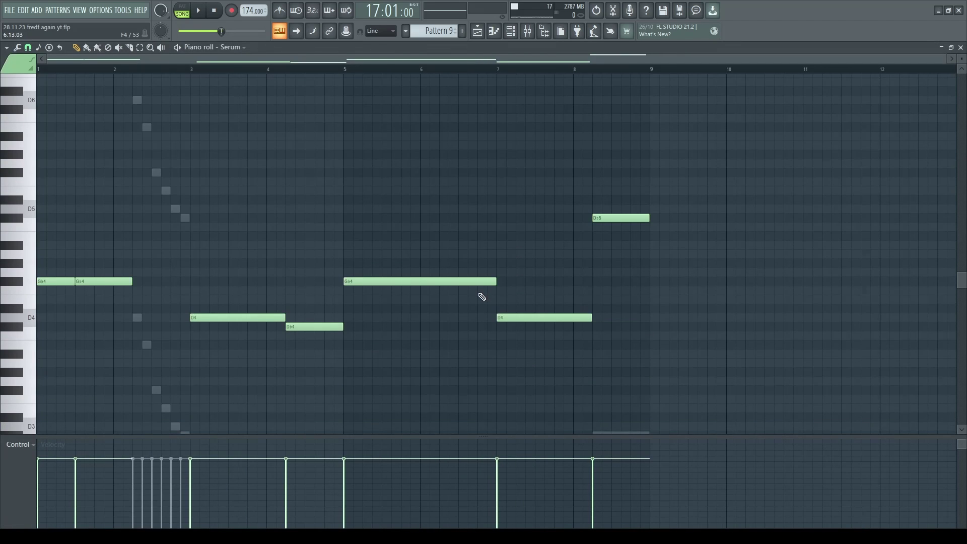
scroll(474, 294, down, 4)
scroll(448, 246, up, 5)
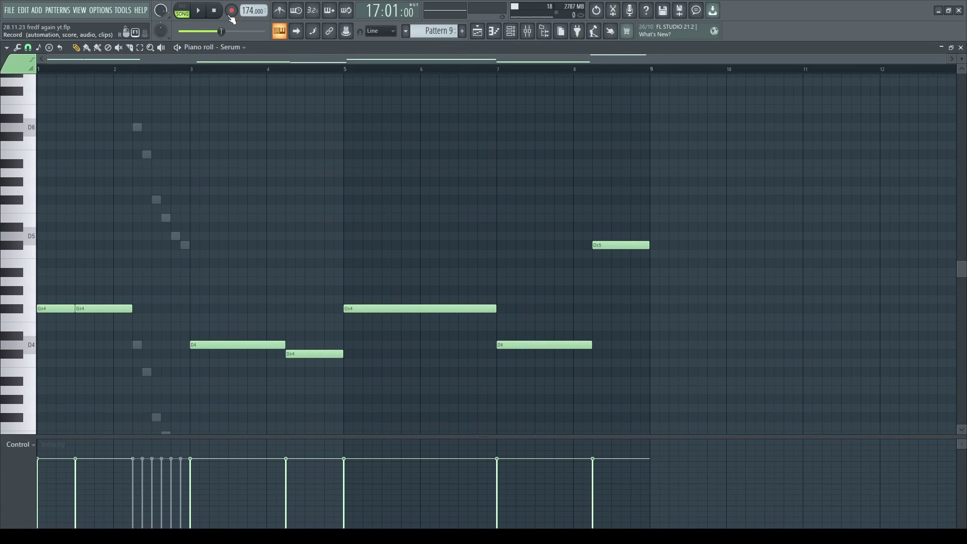
scroll(350, 259, down, 3)
scroll(218, 242, up, 6)
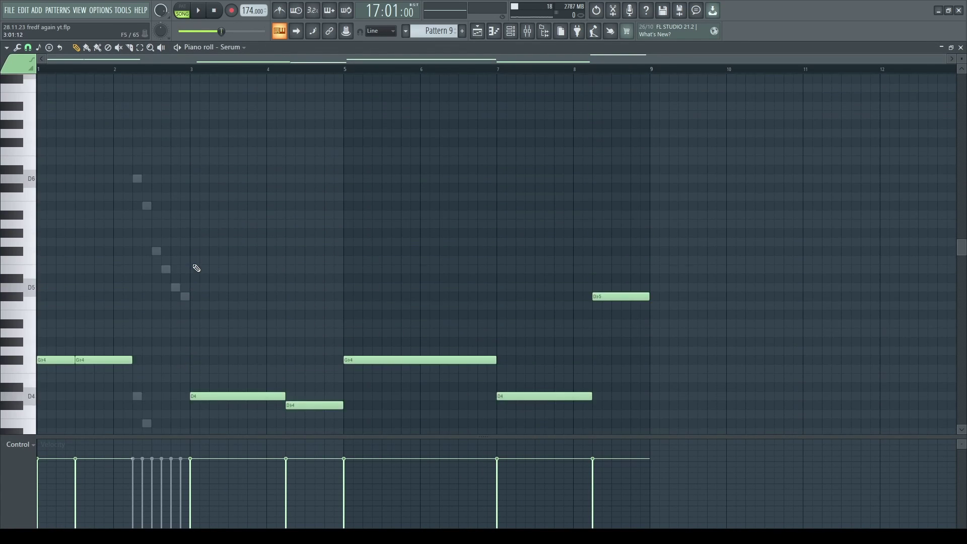
scroll(197, 267, down, 6)
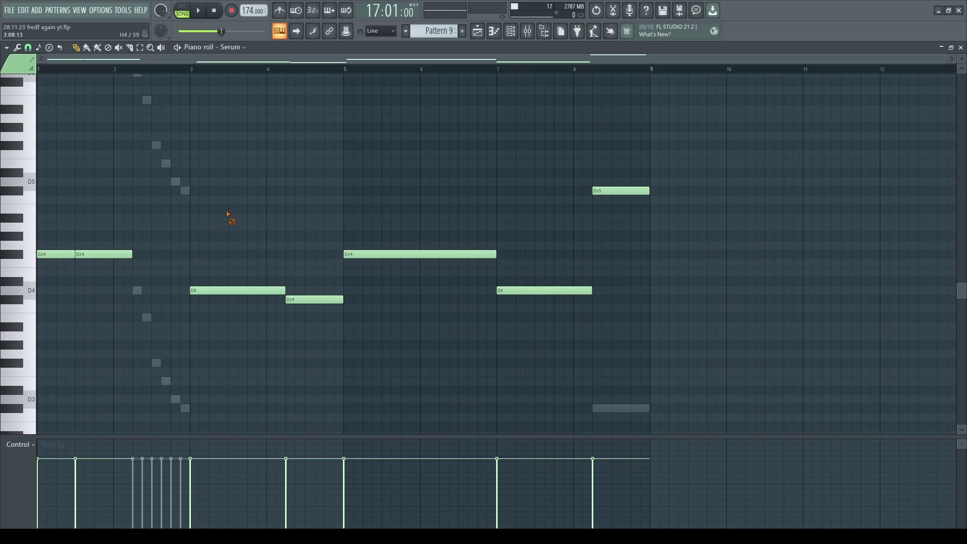
Turn off the typing keyboard to piano mode and view the Serum #3 and Serum #2 notes of Pattern 9
click(279, 32)
key(Down)
scroll(191, 186, down, 6)
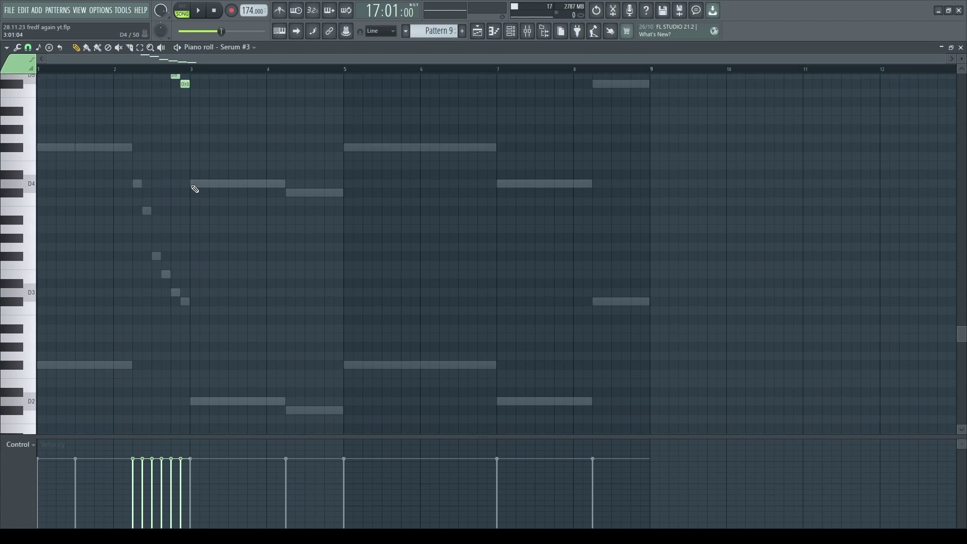
right_click(193, 196)
right_click(194, 196)
scroll(193, 220, up, 7)
scroll(119, 128, down, 4)
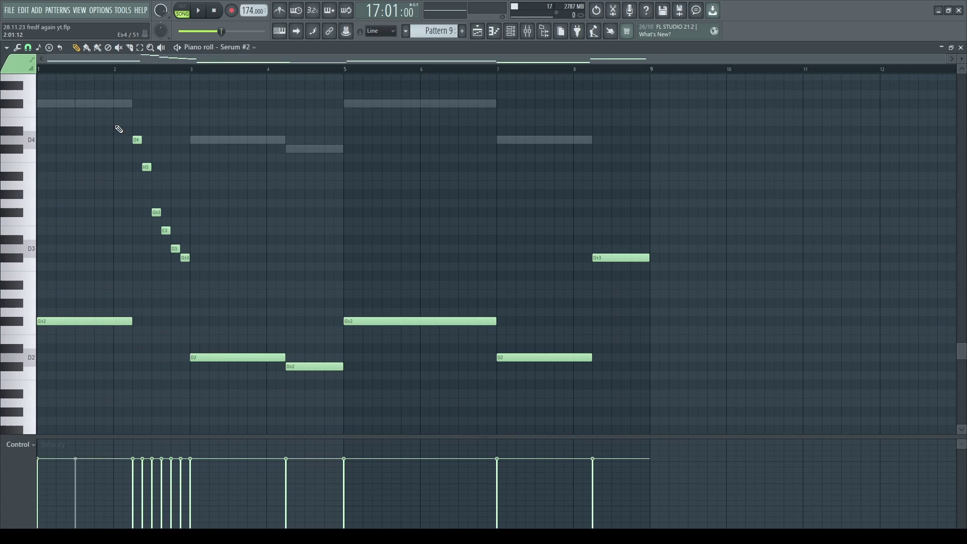
scroll(77, 148, up, 3)
Play Pattern 9 from bar 17 while comparing the Serum and Serum #3 notes in the piano roll
key(space)
key(Up)
key(Up)
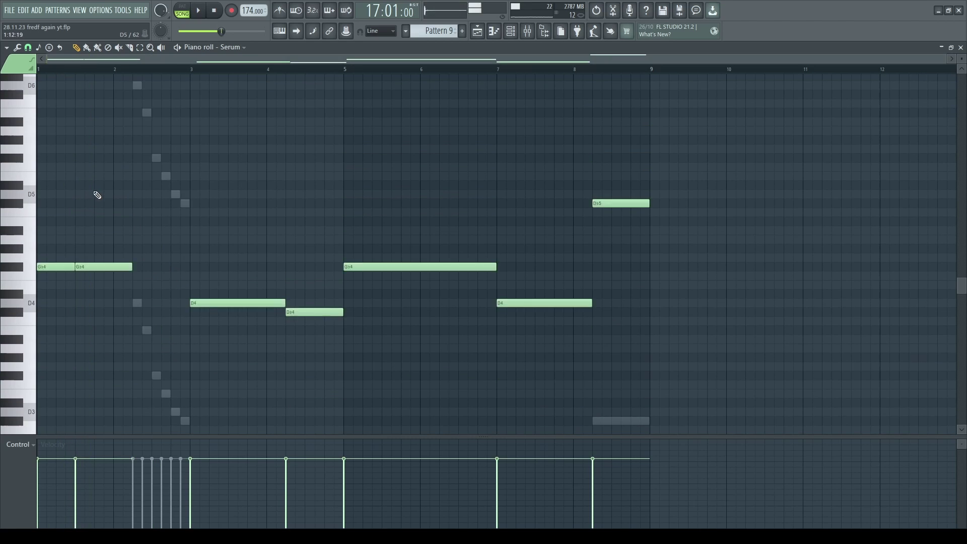
key(Up)
key(Up)
key(Down)
key(Down)
key(space)
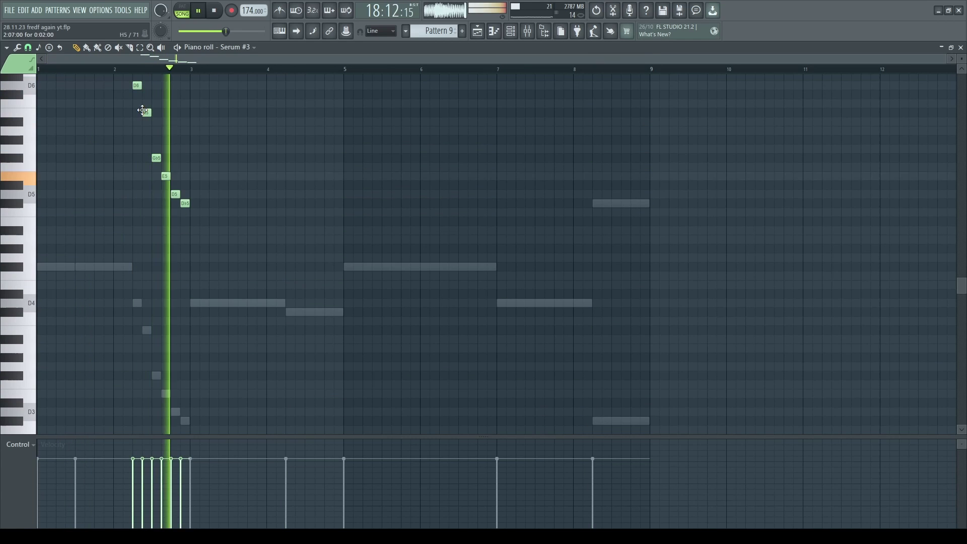
key(space)
Open the Serum #3 patch from the channel rack, examine its portamento setting, and close it
click(511, 32)
click(91, 103)
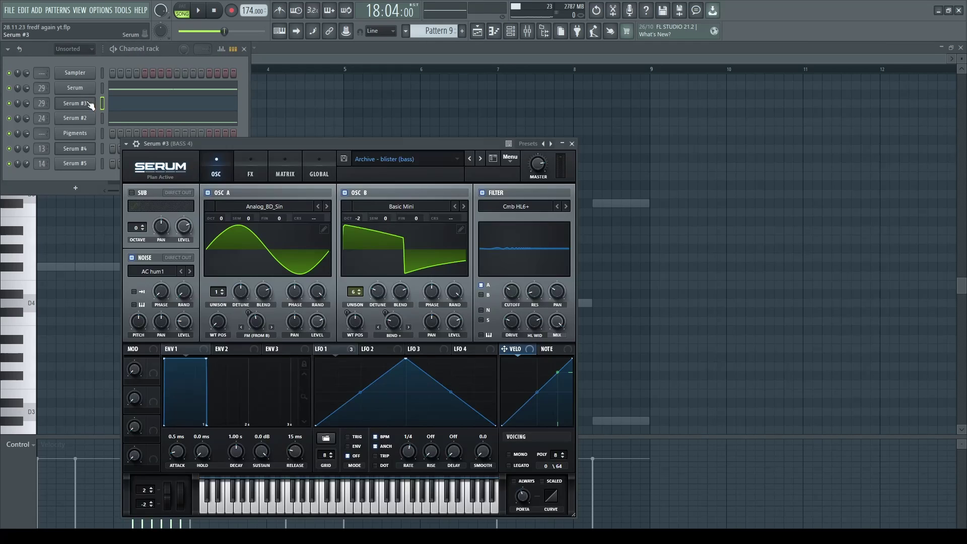
drag(343, 146, 355, 108)
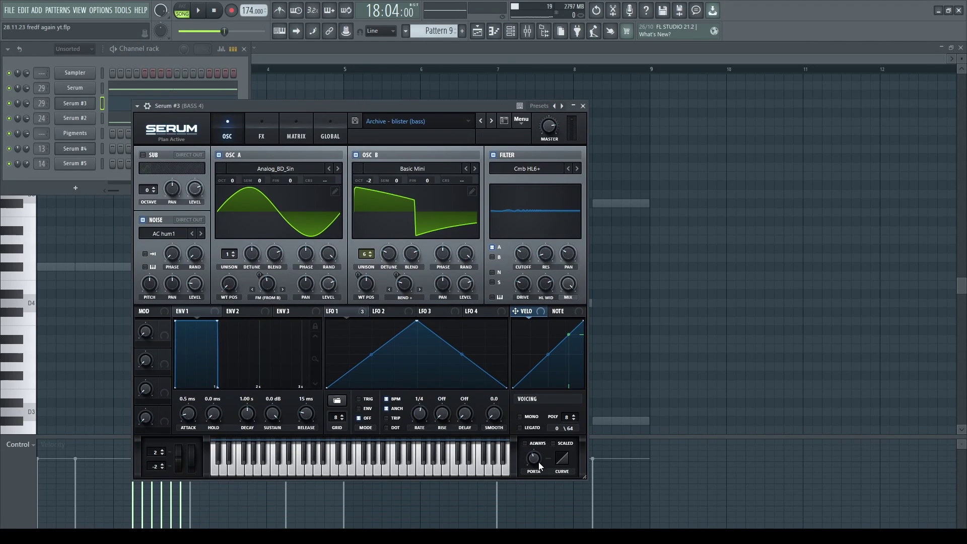
right_click(642, 334)
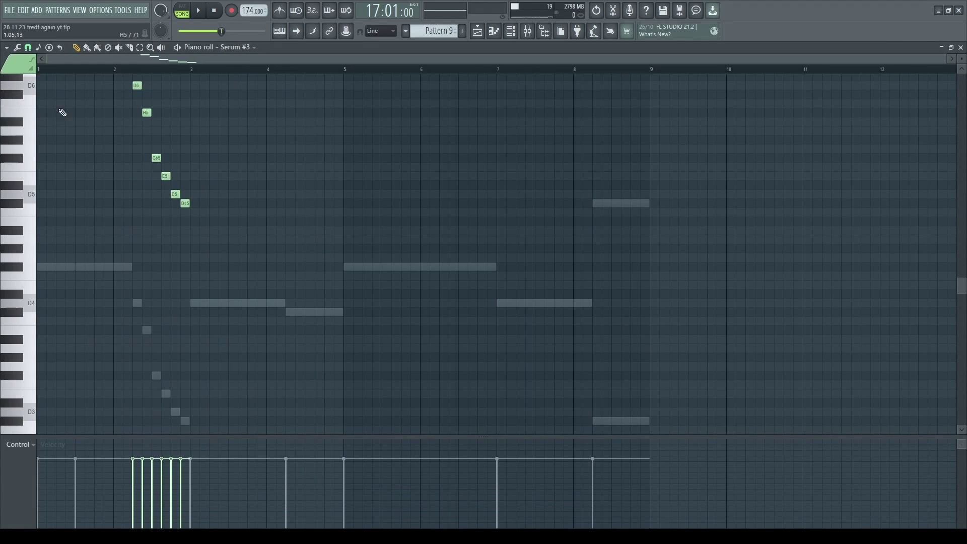
Return to the first Serum channel's notes in the piano roll and listen to the full Pattern 9 bassline
click(517, 35)
click(145, 94)
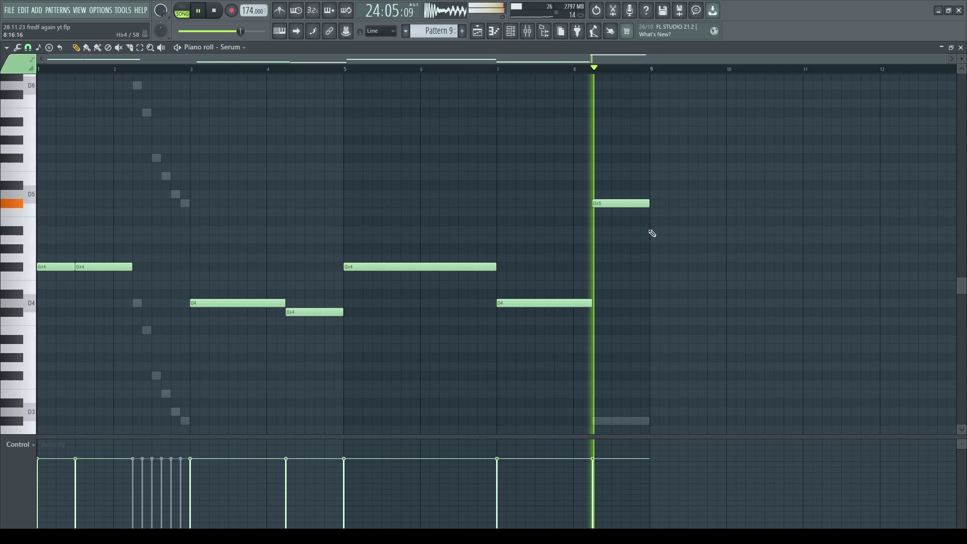
key(space)
Open the mixer over the piano roll, reposition it, and play the bassline to watch the BASS 4 levels
key(F9)
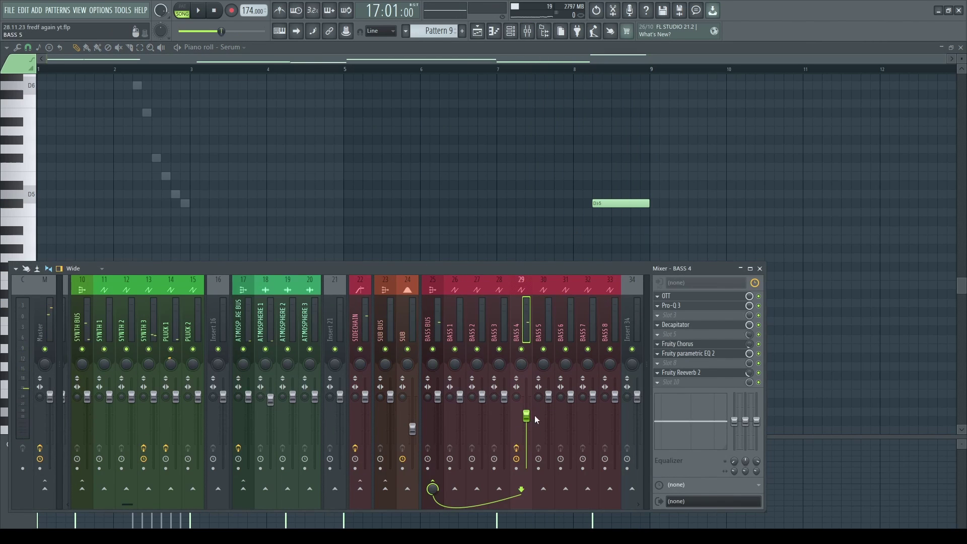
drag(533, 274, 700, 289)
key(space)
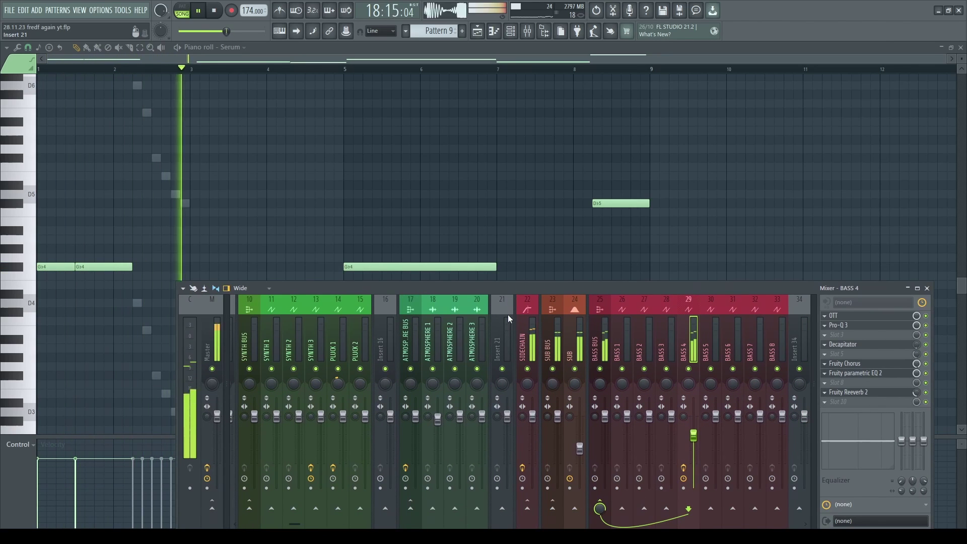
drag(510, 289, 397, 228)
key(space)
Inspect the OTT, Pro-Q 3 and Decapitator effects on the BASS 4 mixer track
click(725, 254)
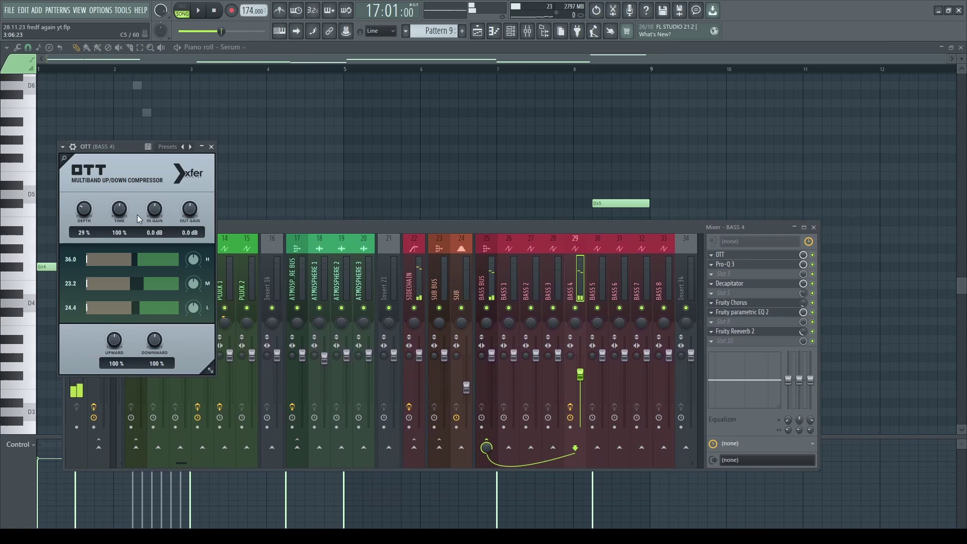
click(727, 265)
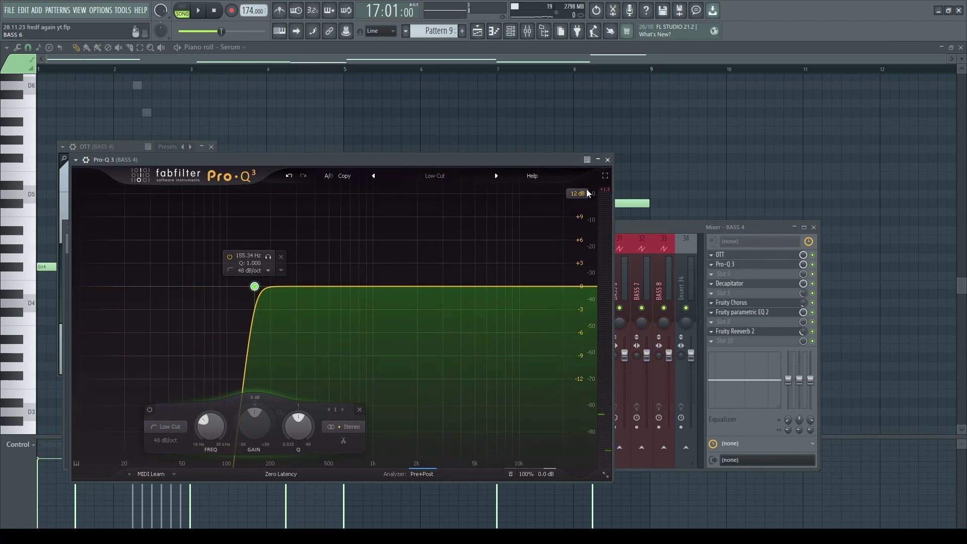
click(607, 159)
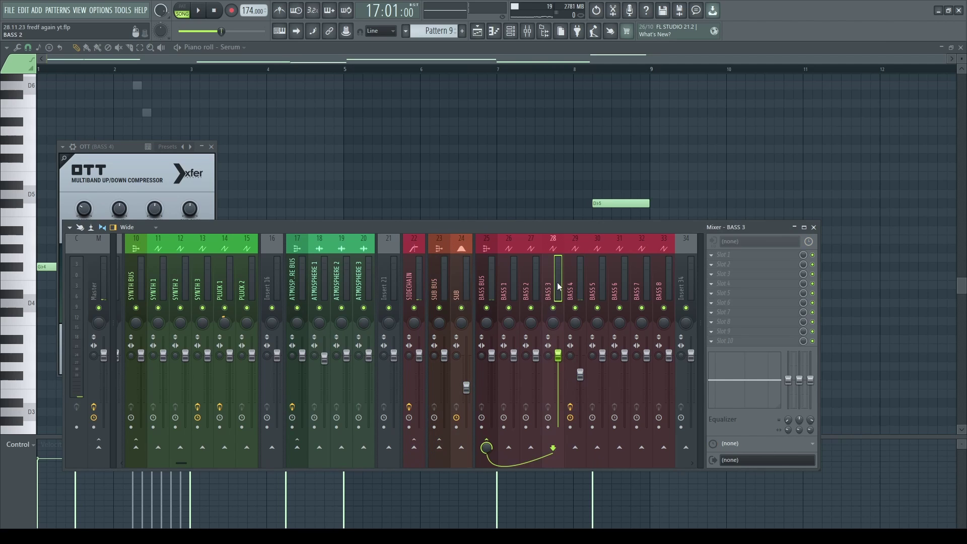
click(730, 283)
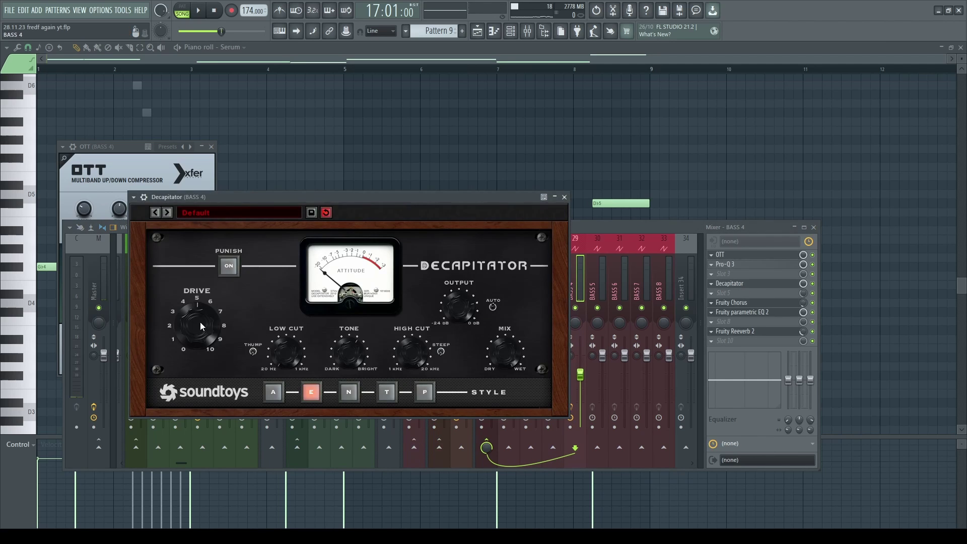
click(564, 196)
Inspect the Fruity Chorus, Fruity parametric EQ 2 and Fruity Reeverb 2 on BASS 4, and play the bassline briefly
click(738, 303)
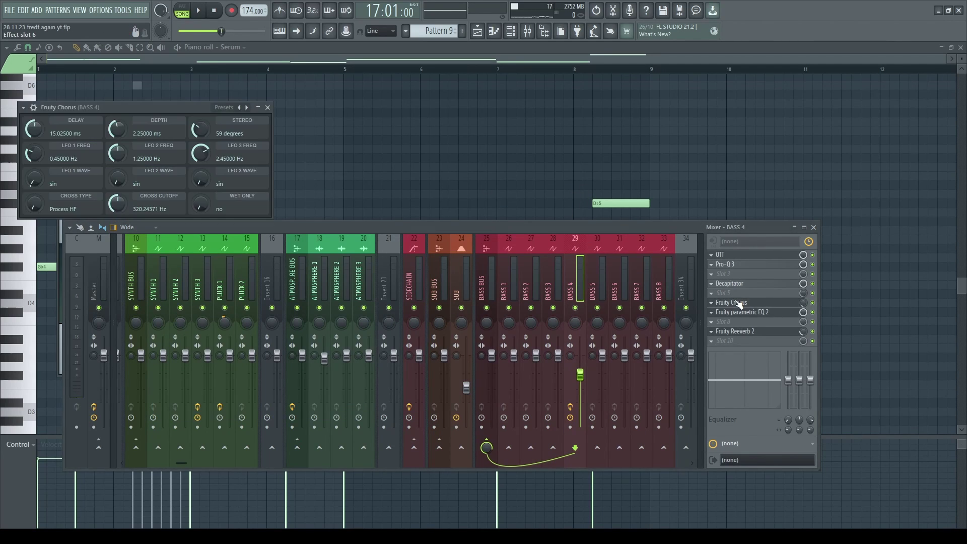
click(738, 302)
click(741, 312)
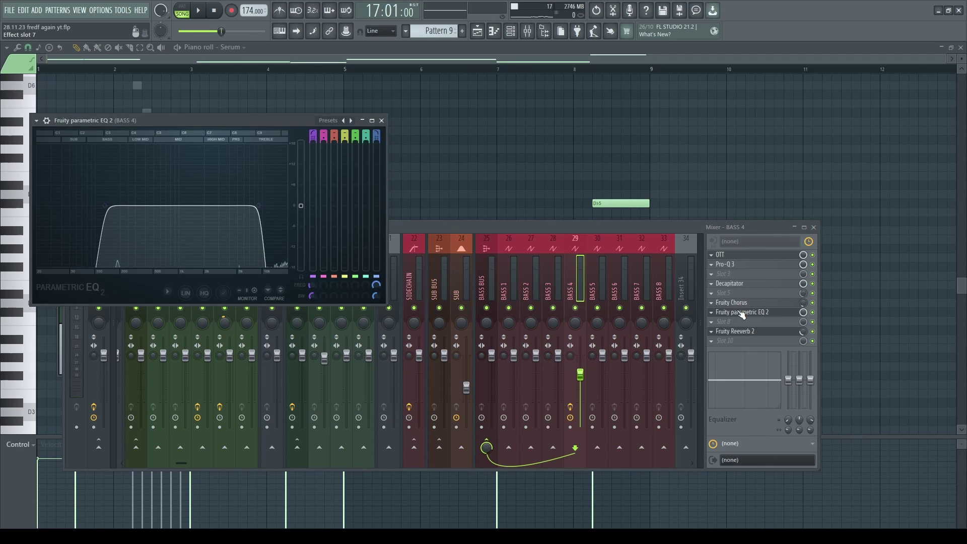
click(746, 332)
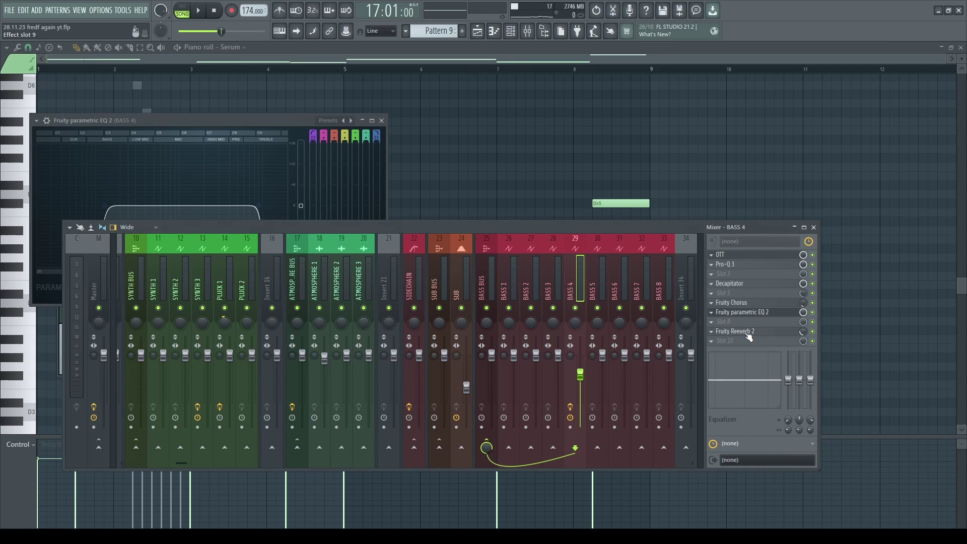
key(space)
key(space)
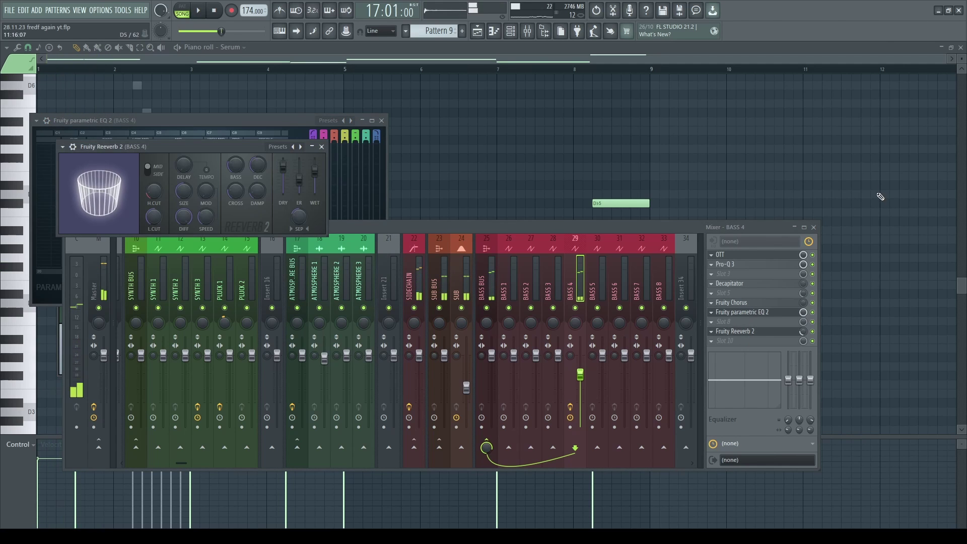
Return to the playlist and select the Band 7 freq #3 automation clip at bar 17 under the bass tracks
click(960, 47)
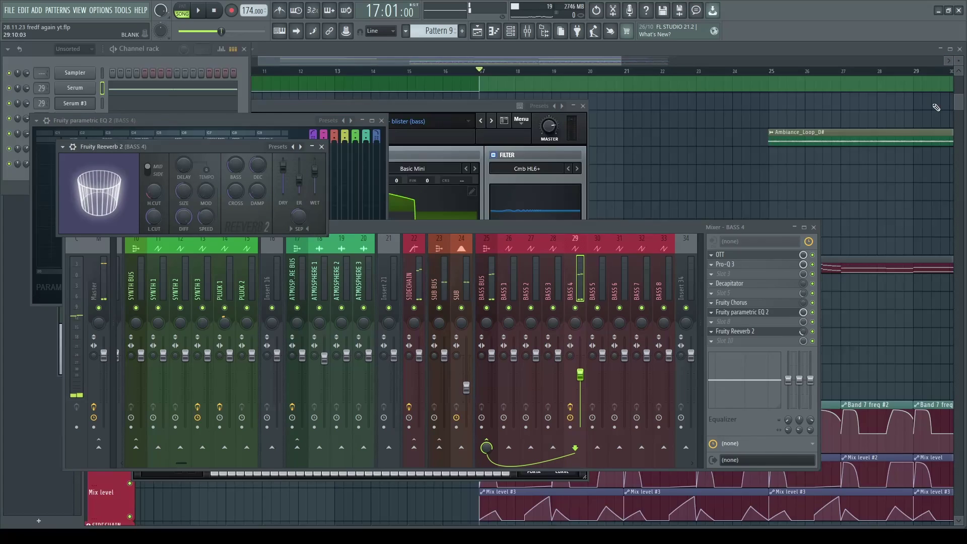
key(F5)
scroll(584, 292, down, 4)
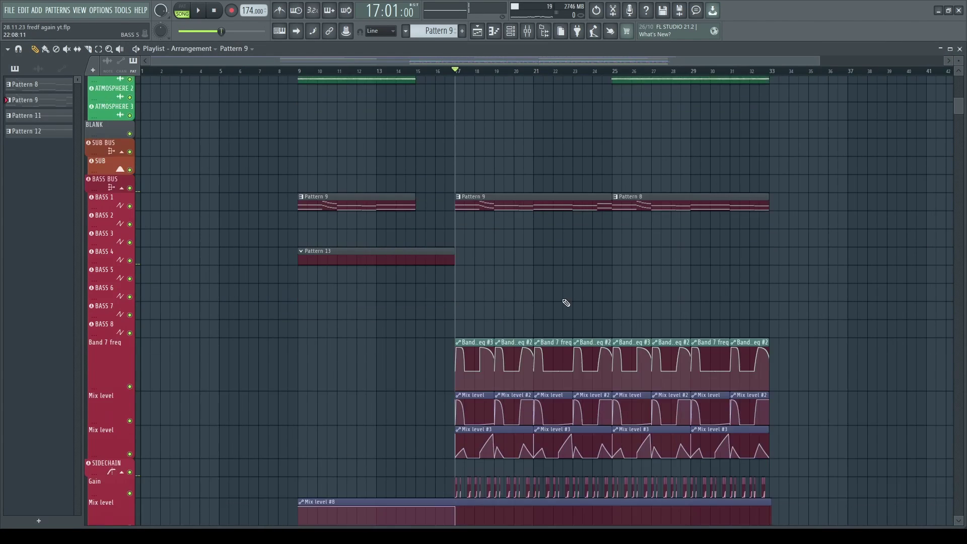
scroll(470, 322, up, 5)
scroll(479, 287, down, 1)
click(480, 278)
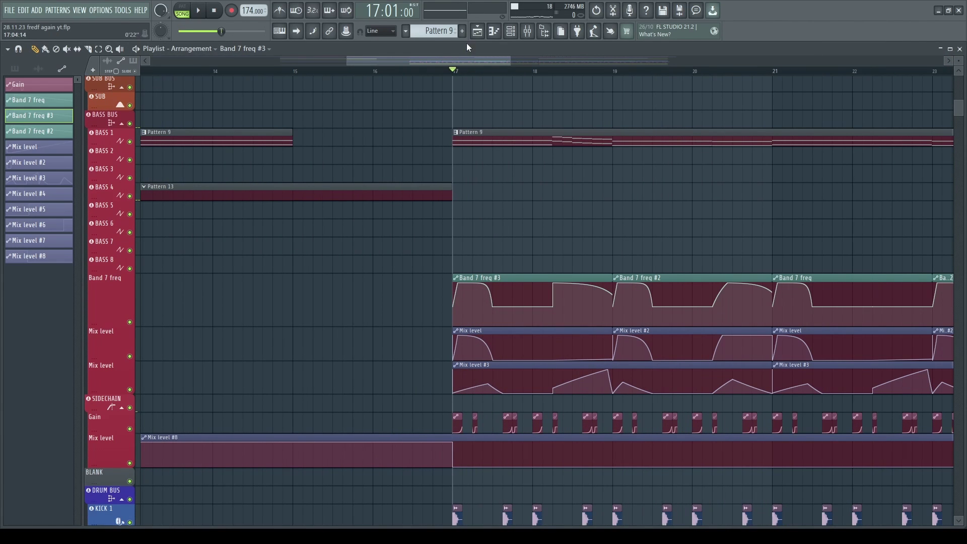
Open Fruity parametric EQ 2 on BASS 4 beside the Band 7 freq automation and play twice from bar 17 to watch the low-pass movement
click(527, 31)
drag(533, 221, 561, 355)
click(801, 445)
drag(309, 122, 327, 81)
click(841, 360)
key(space)
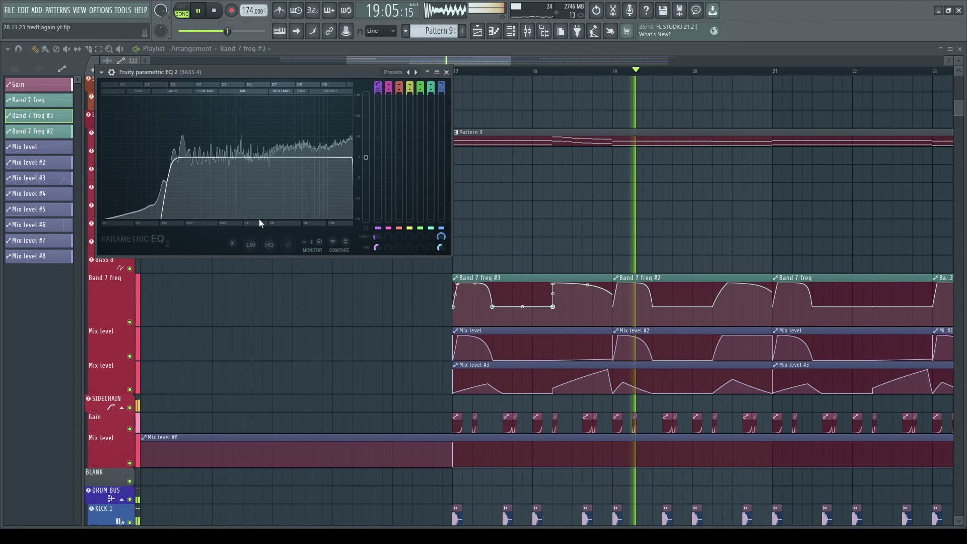
key(space)
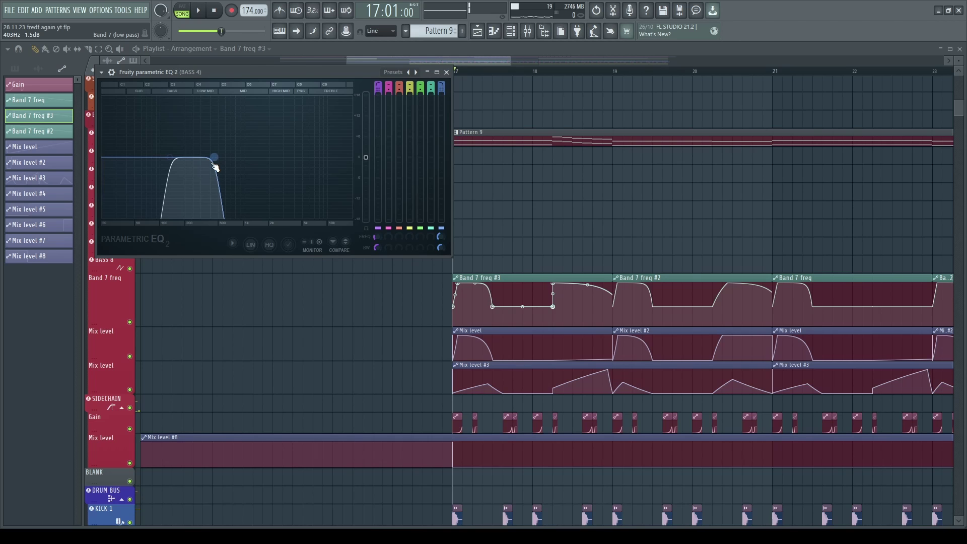
key(space)
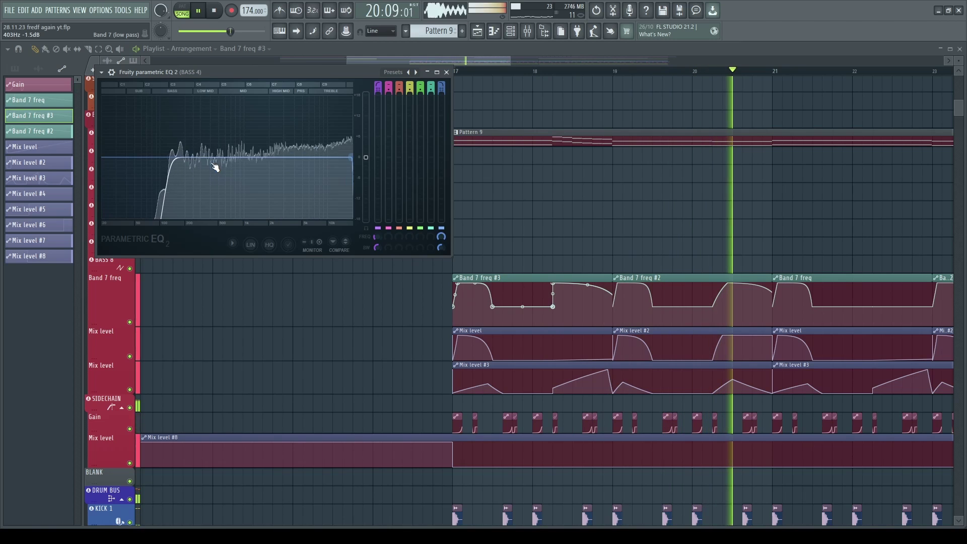
key(space)
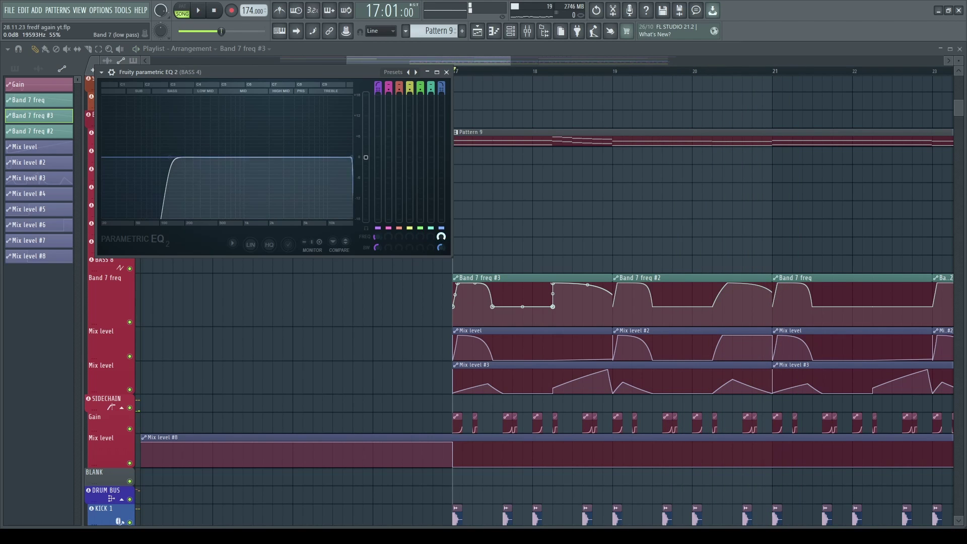
Lower the Band 7 low-pass cutoff slightly in the BASS 4 EQ, close the EQ, and play the automated section from bar 17
drag(334, 157, 329, 157)
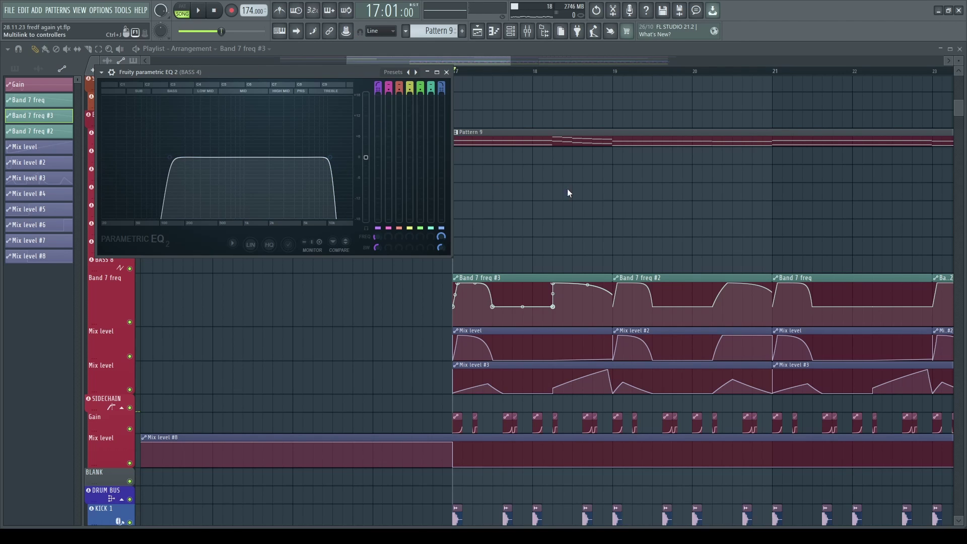
key(Escape)
key(space)
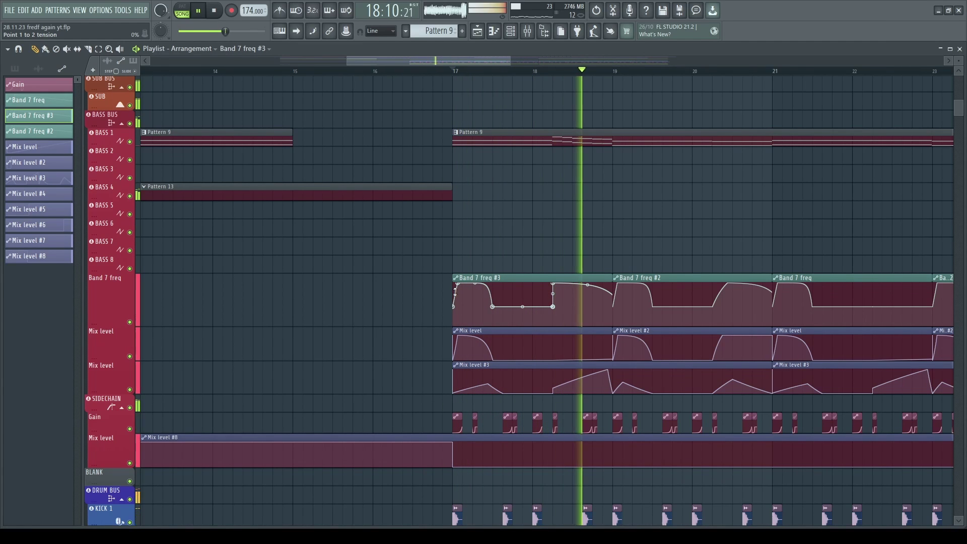
key(space)
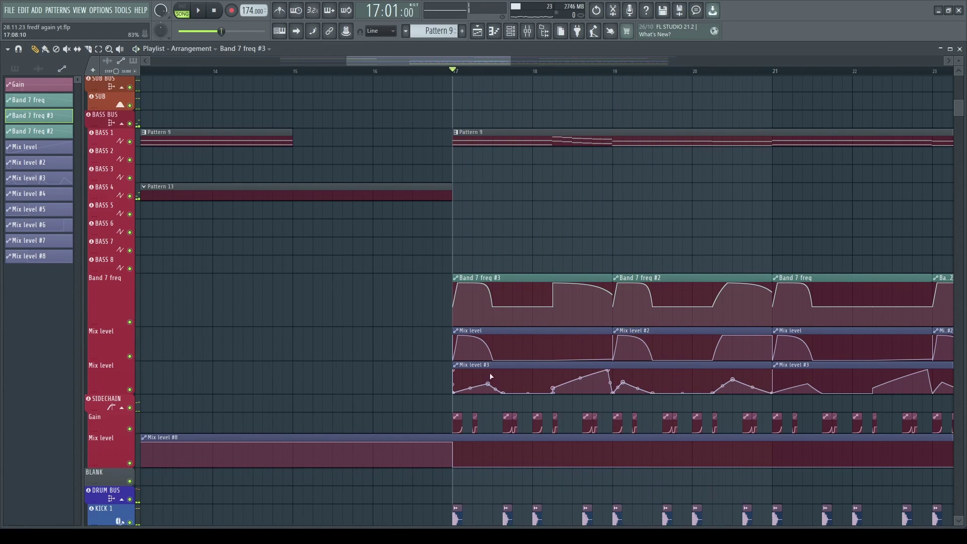
Open the Decapitator on BASS 4 and position it clear of the Mix level automation clips
scroll(482, 340, up, 2)
click(527, 30)
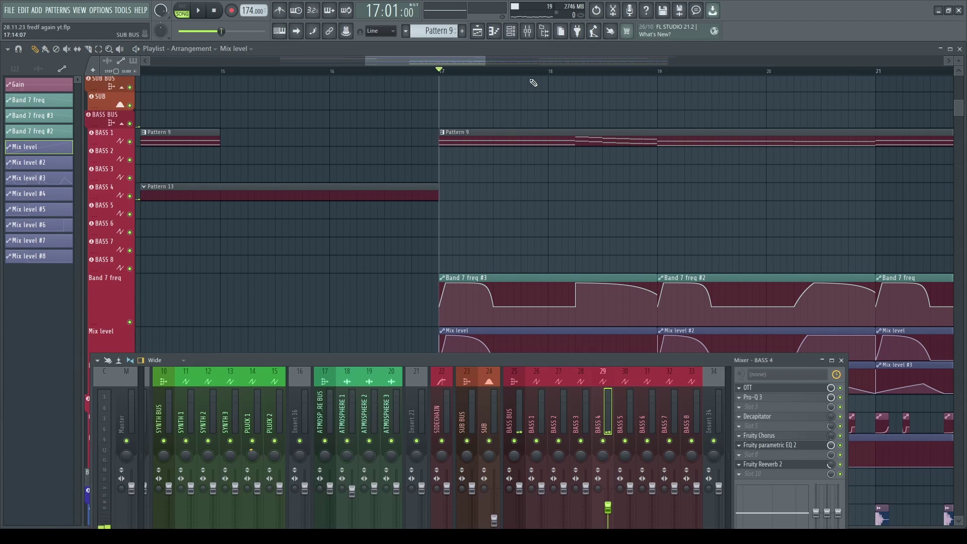
click(775, 416)
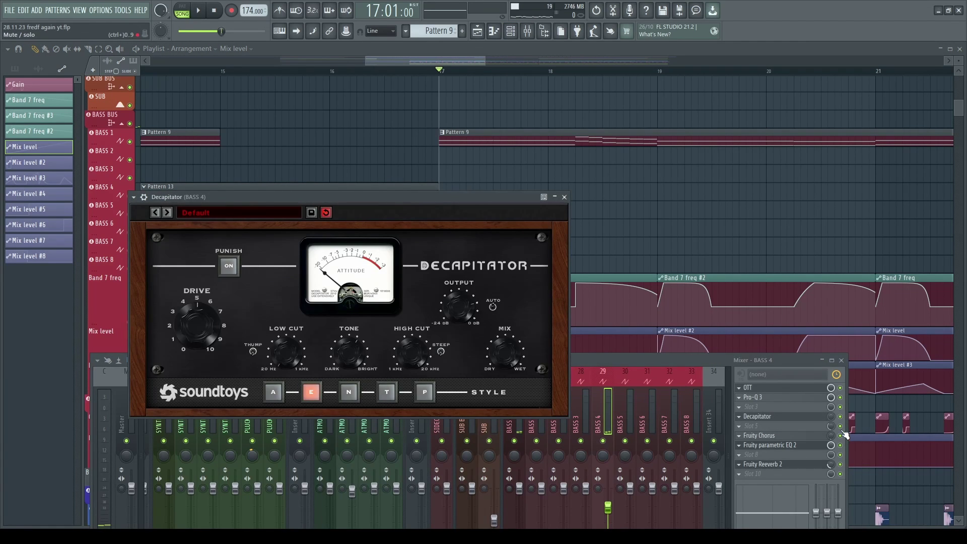
key(F9)
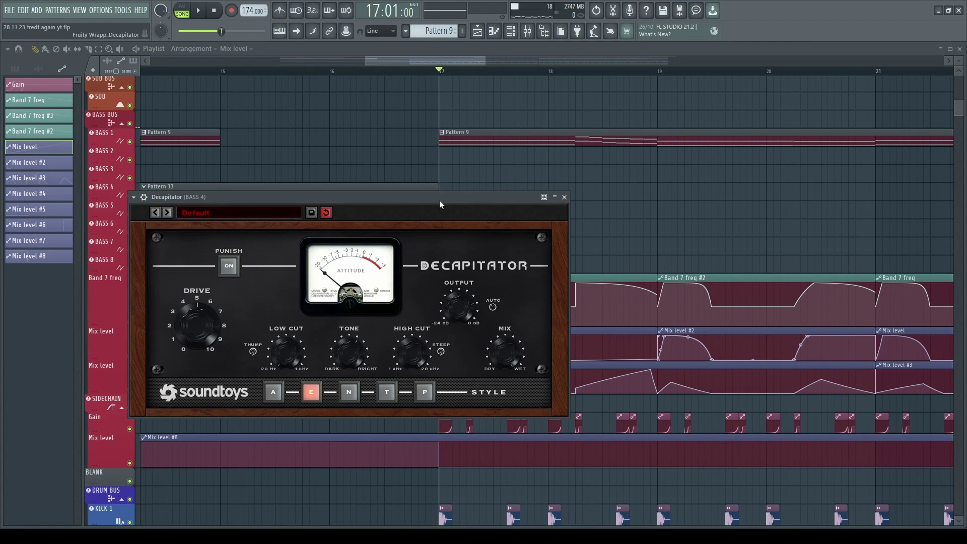
drag(433, 202, 314, 83)
Play the bassline twice from bar 17 to watch the Decapitator's meter against the automation, and close the plugin
key(space)
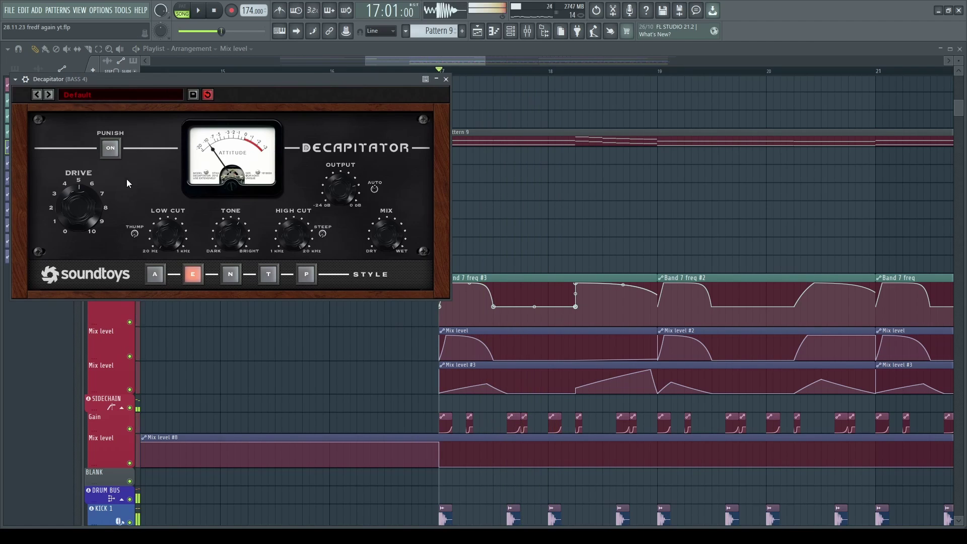
key(space)
key(space)
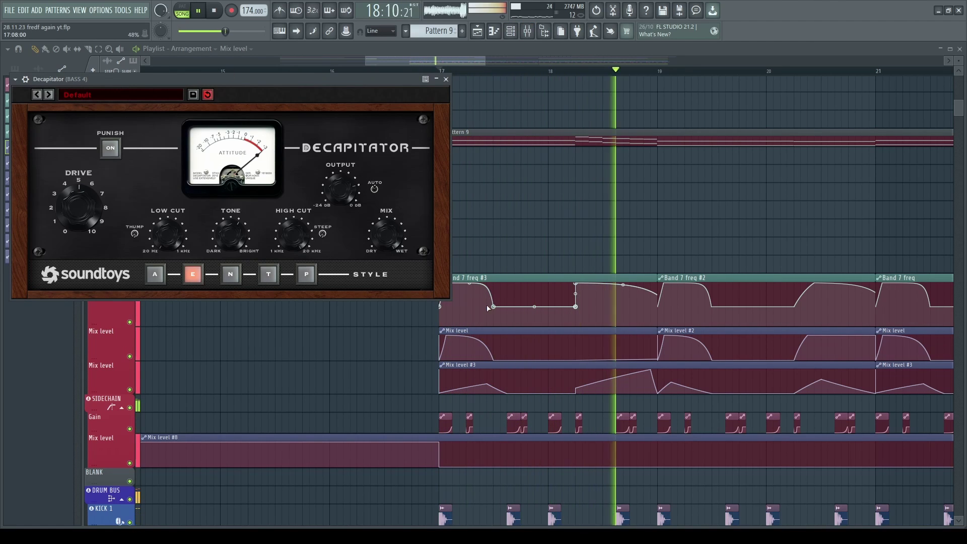
key(space)
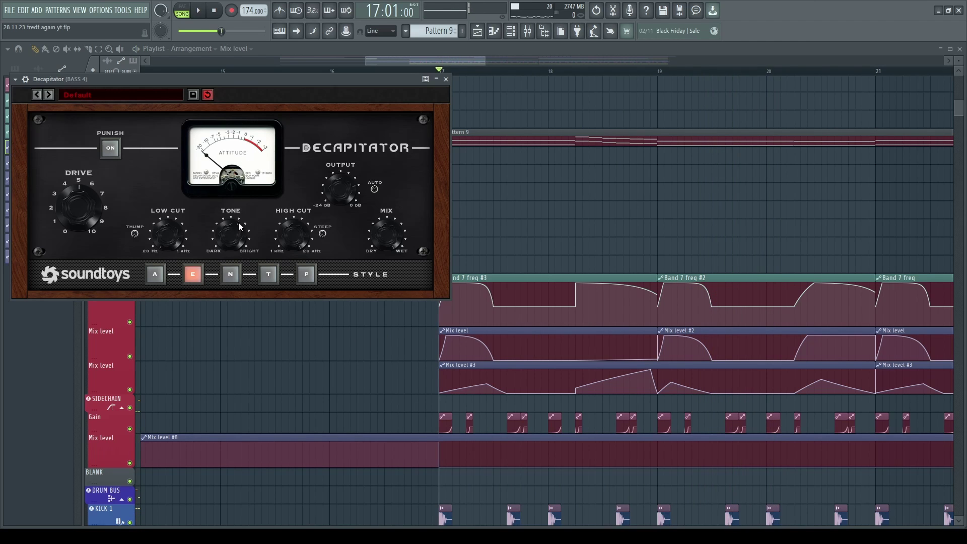
click(445, 79)
Open the Fruity Chorus on BASS 4, play the section to follow its Mix level #3 automation, and close the plugin
click(526, 32)
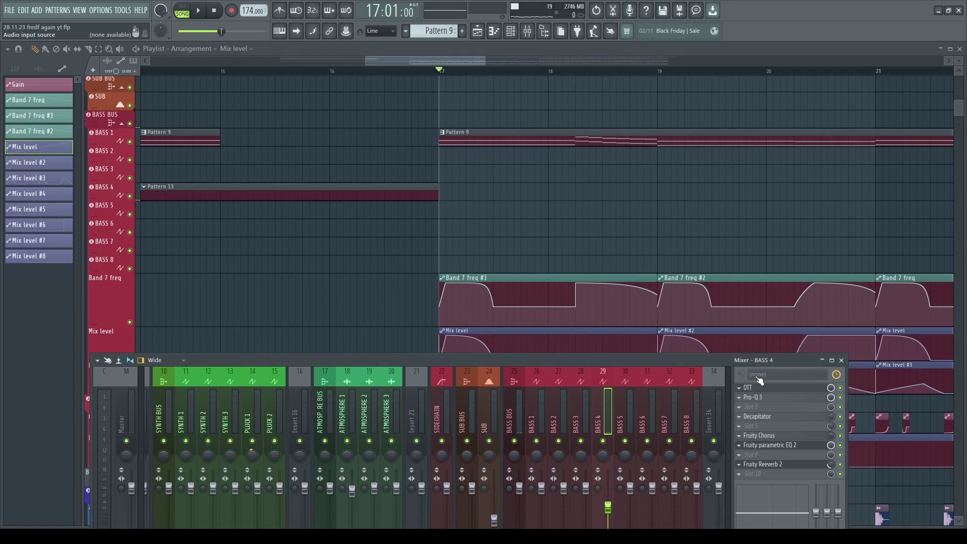
click(778, 436)
click(842, 360)
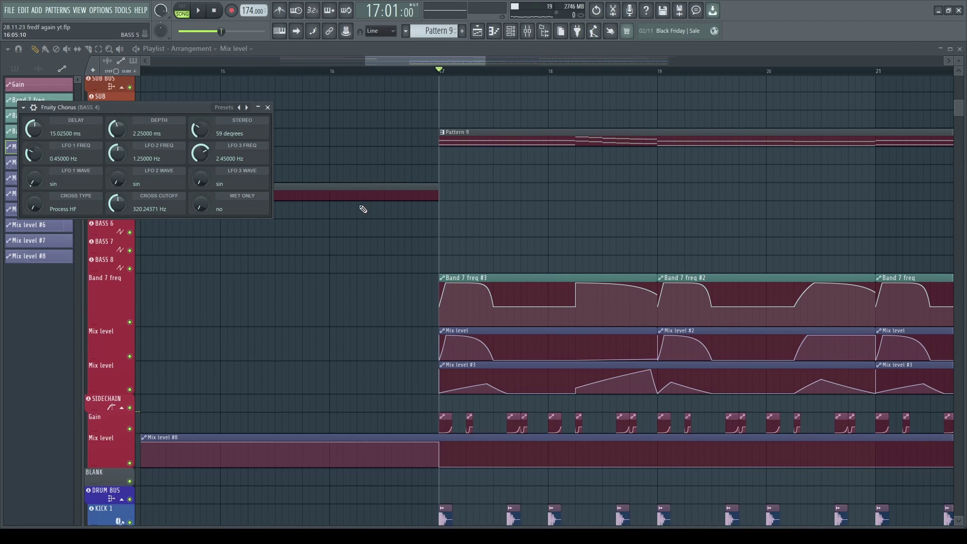
drag(185, 110, 275, 105)
key(space)
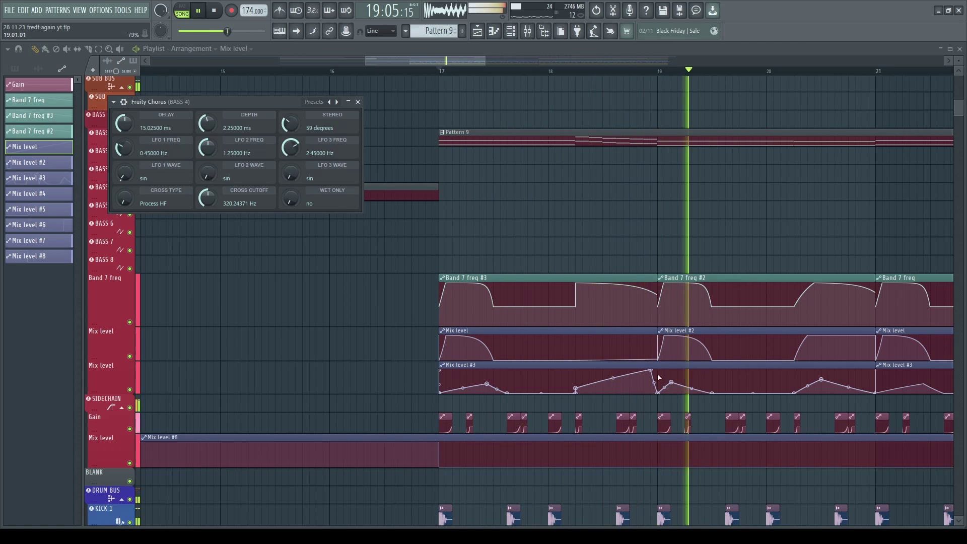
scroll(617, 425, down, 5)
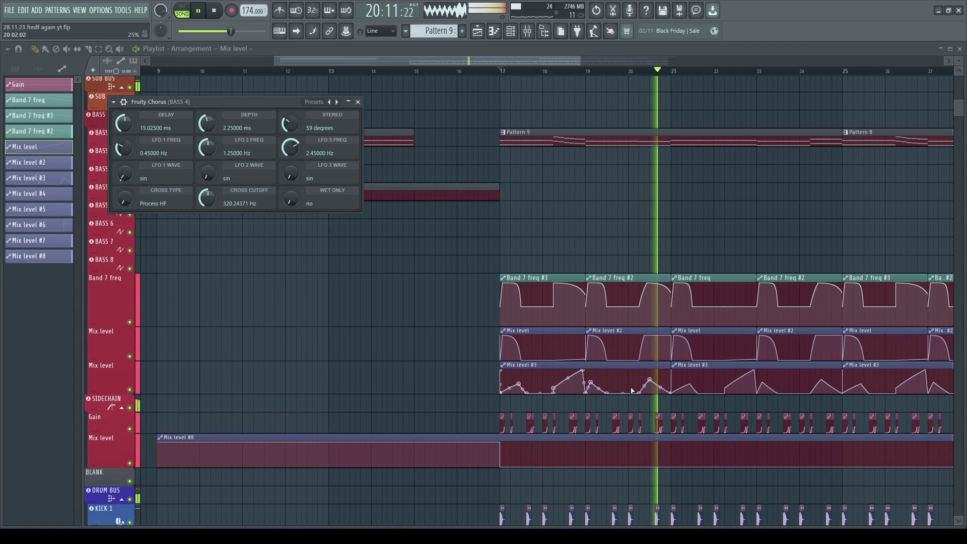
key(space)
click(359, 101)
Inspect the kHs Gain effect on the SIDECHAIN mixer track and return to the playlist
key(F9)
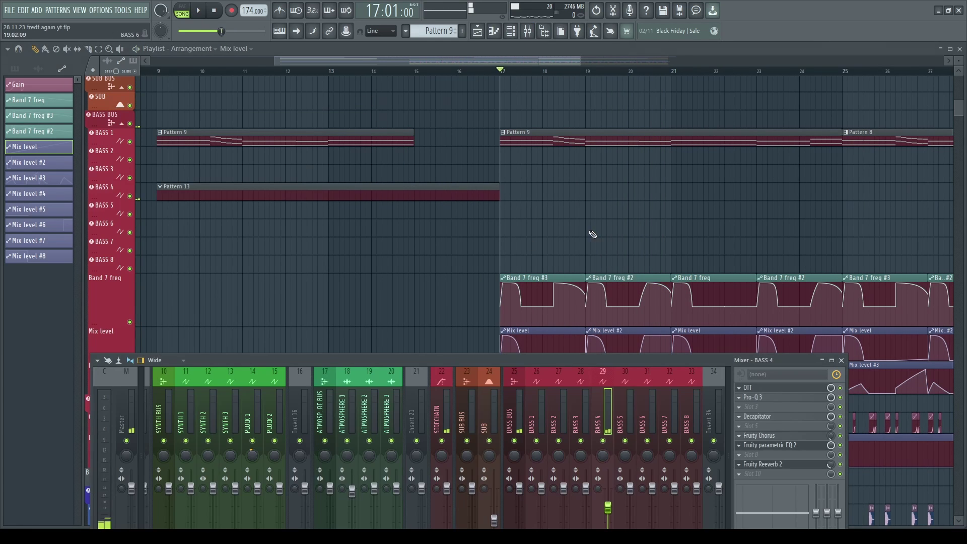
drag(533, 360, 558, 250)
click(478, 308)
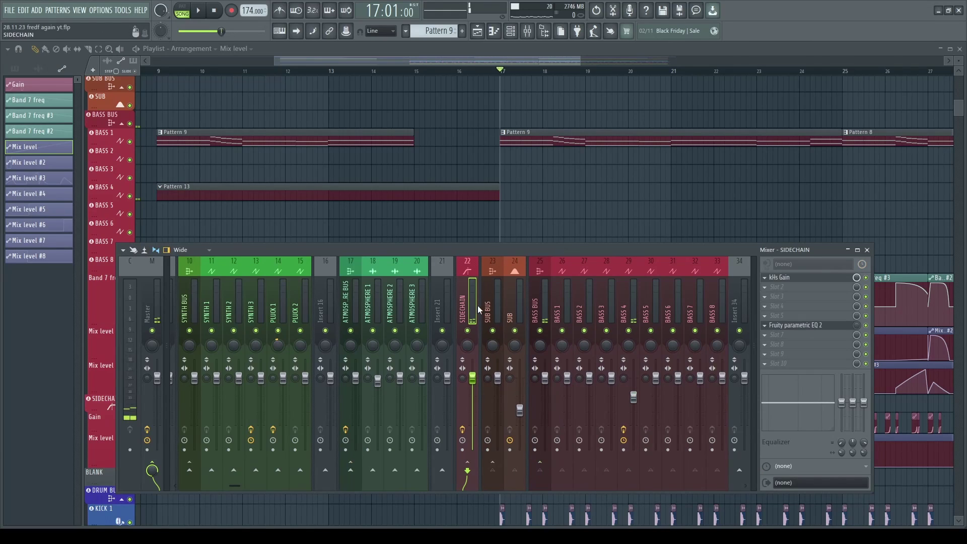
click(790, 280)
key(F9)
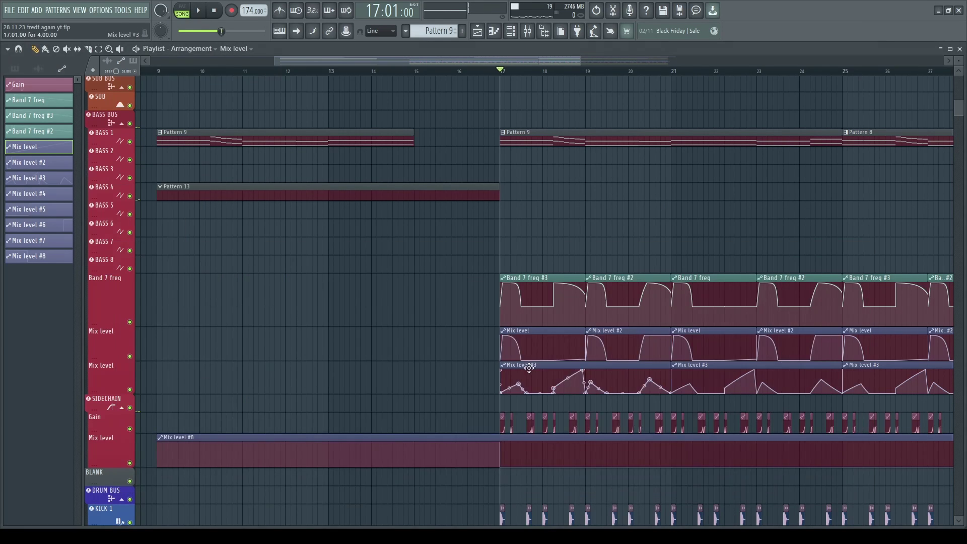
Make the SIDECHAIN's Gain automation track taller and play from bar 17 to compare its clips with the kicks and snares
scroll(526, 403, up, 6)
scroll(476, 391, down, 3)
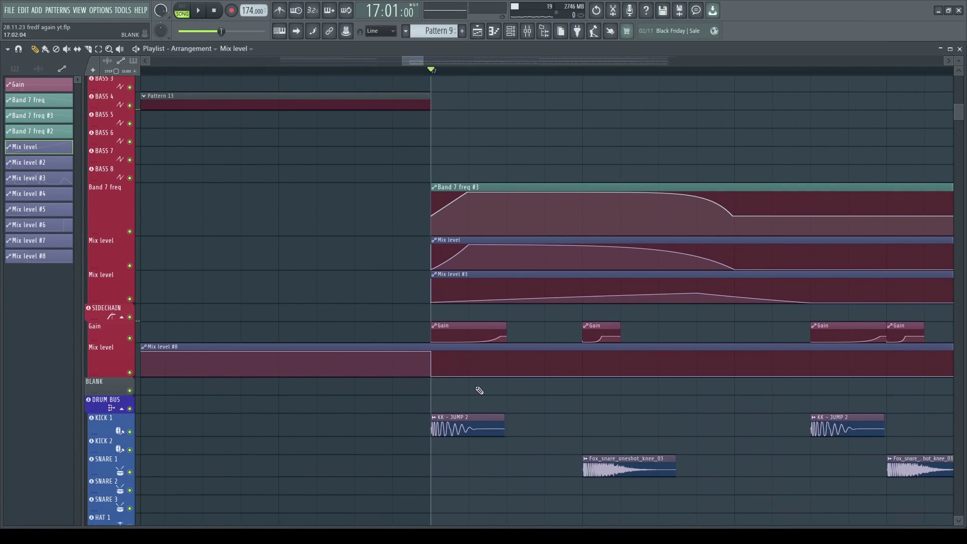
drag(107, 341, 108, 351)
key(space)
scroll(523, 362, right, 2)
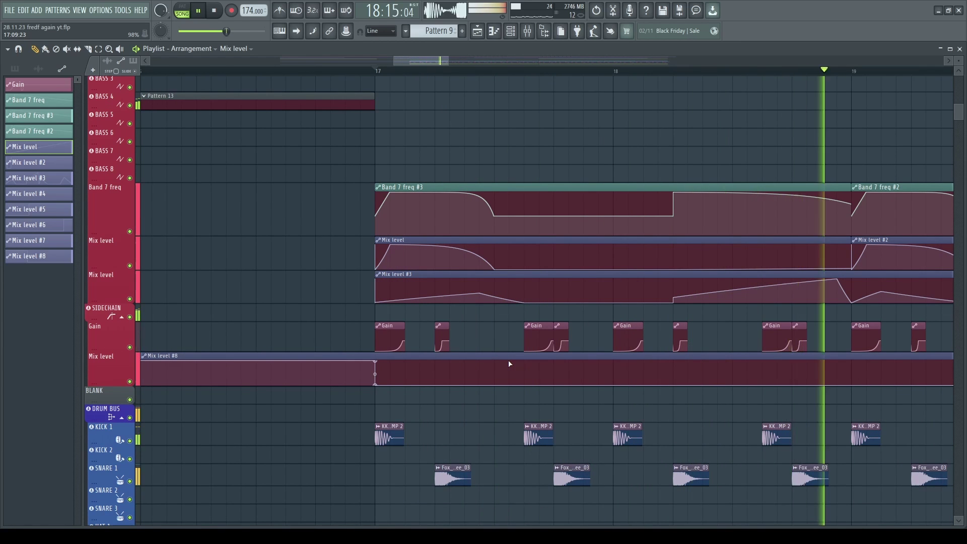
scroll(508, 361, down, 3)
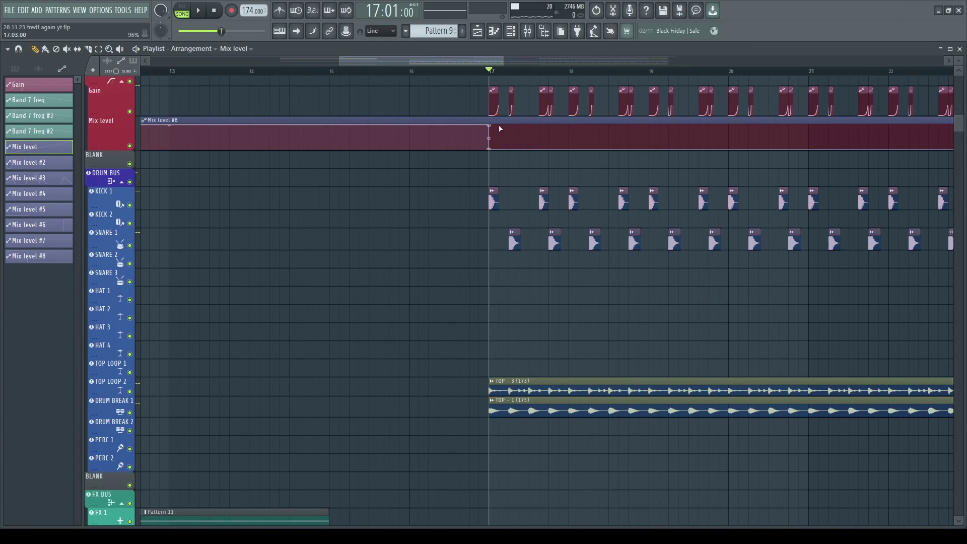
key(F9)
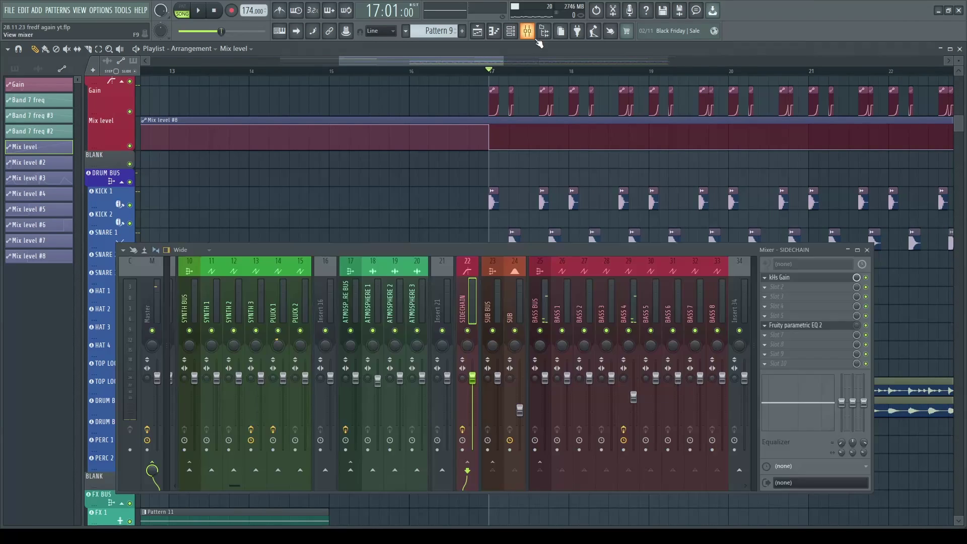
key(F9)
Solo the ADLIB VOCAL playlist track and play its chopped vocal from the end of bar 15
scroll(425, 339, down, 4)
scroll(373, 351, up, 5)
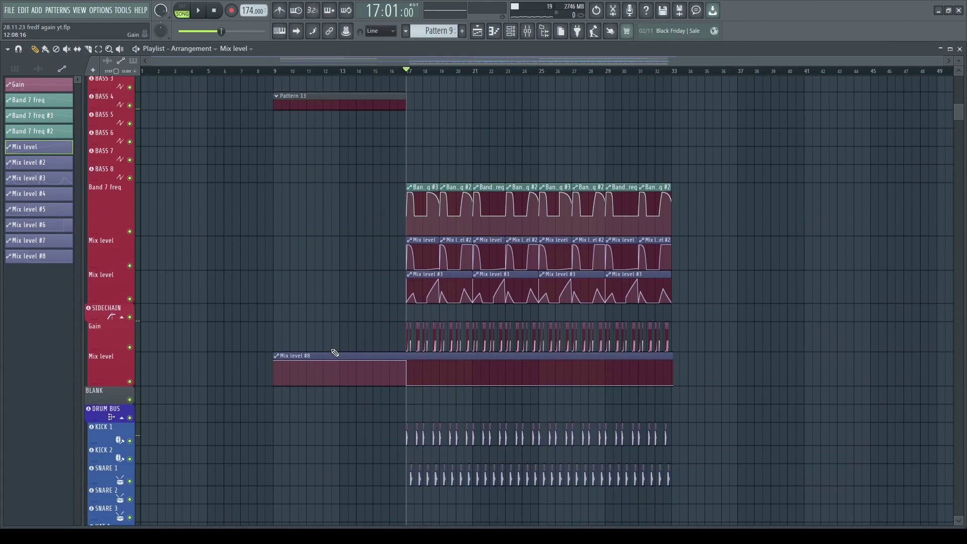
scroll(352, 362, up, 6)
scroll(383, 387, up, 4)
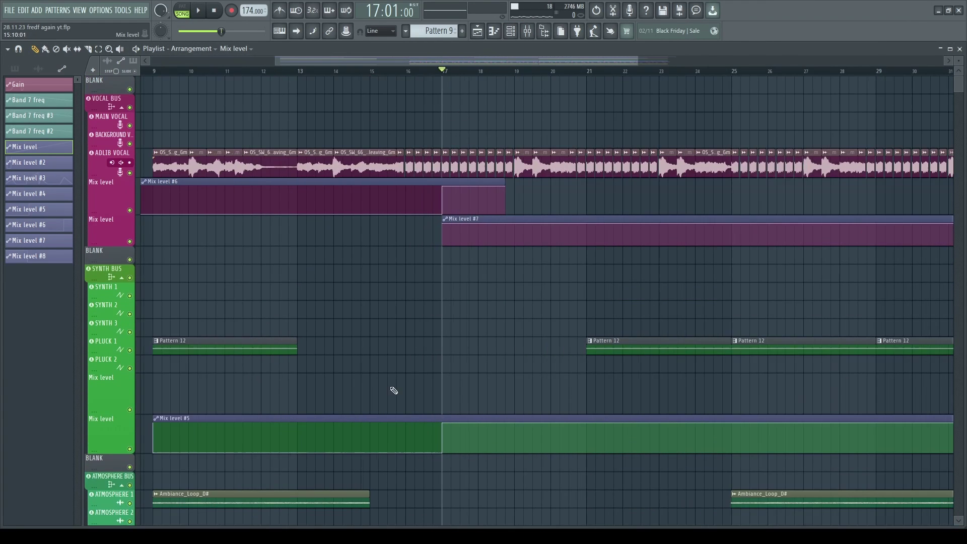
drag(376, 75, 310, 85)
right_click(130, 172)
key(space)
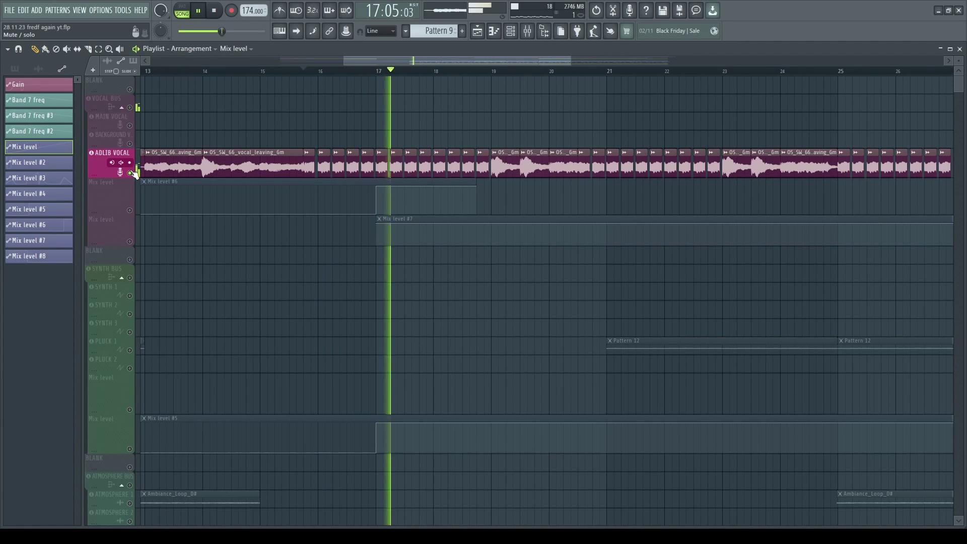
key(space)
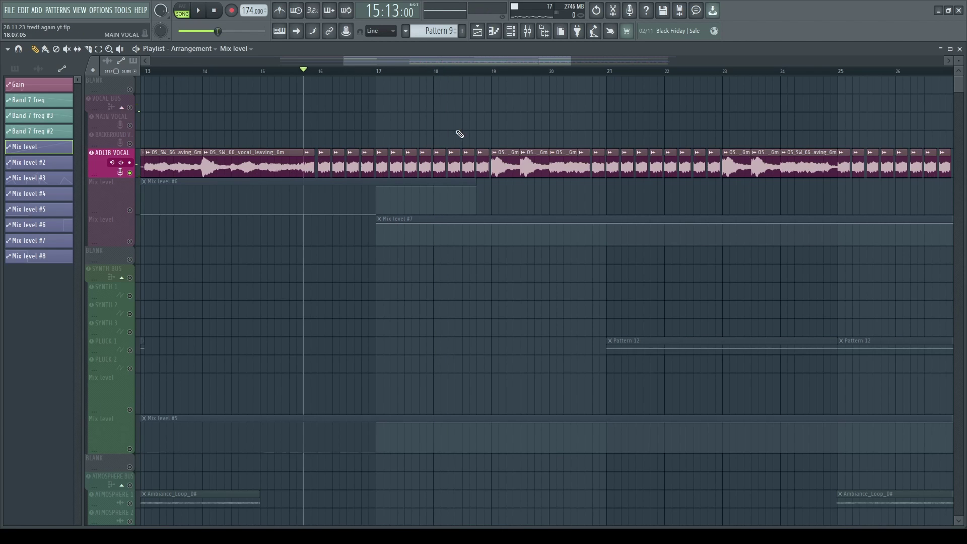
Open the mixer and show the ADLIB VOCAL track's effects chain while the soloed vocal plays
click(526, 33)
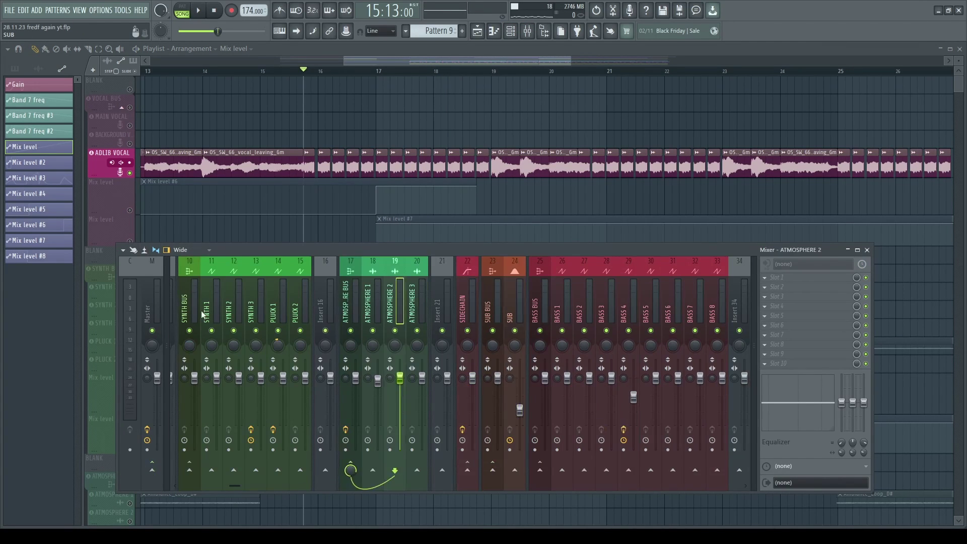
scroll(518, 292, up, 3)
click(528, 302)
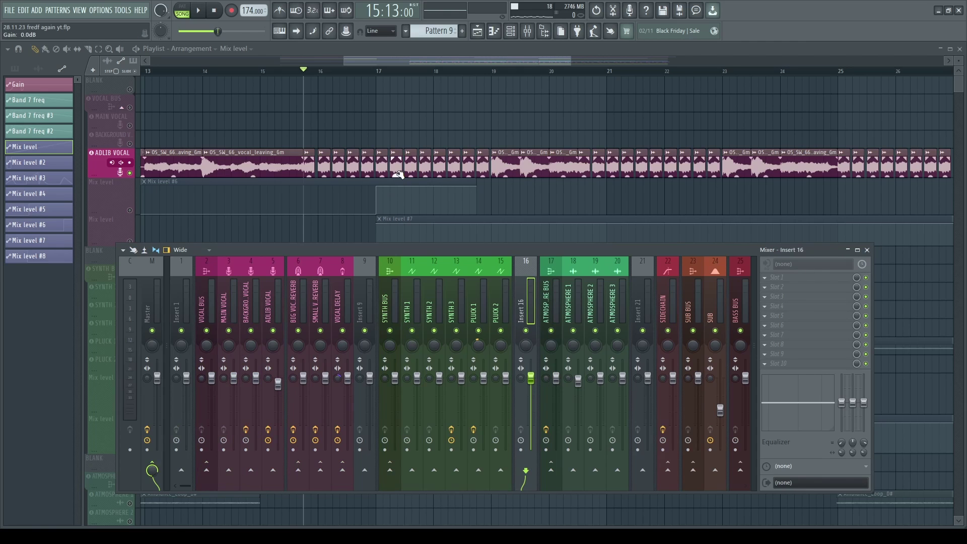
scroll(513, 302, up, 5)
scroll(643, 307, down, 10)
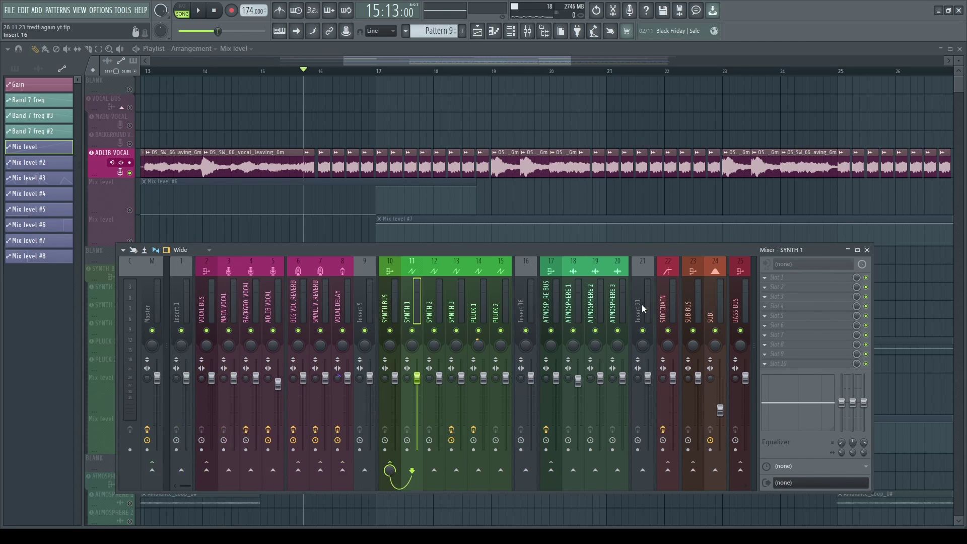
click(470, 319)
scroll(470, 319, up, 8)
click(231, 305)
key(space)
click(273, 305)
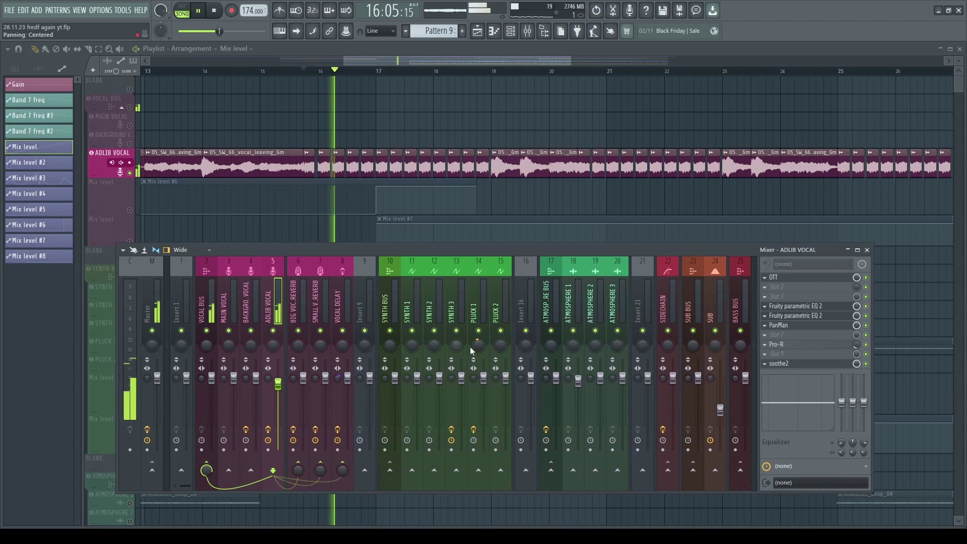
Open the PanMan effect on the ADLIB VOCAL mixer track and play the soloed vocal through it from the end of bar 15
key(space)
click(788, 326)
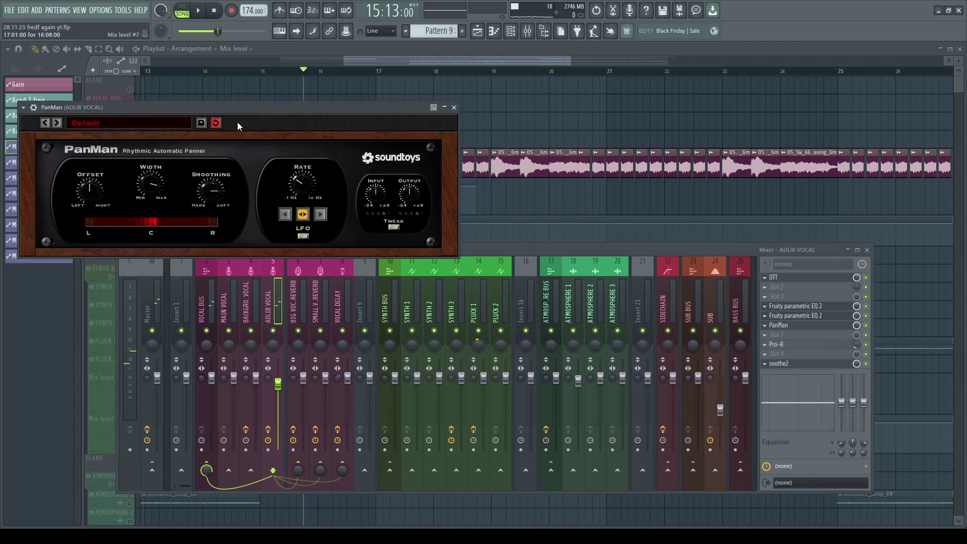
drag(237, 111, 369, 114)
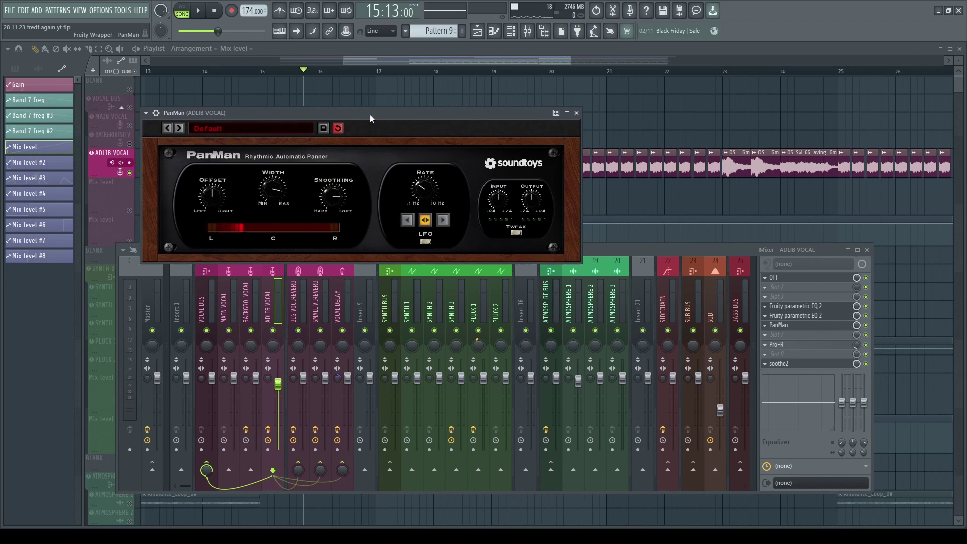
key(space)
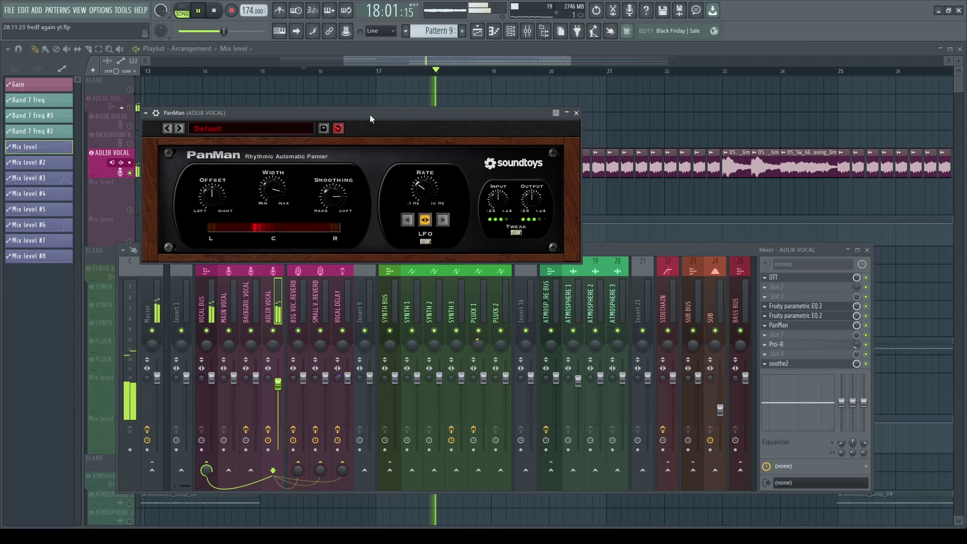
key(space)
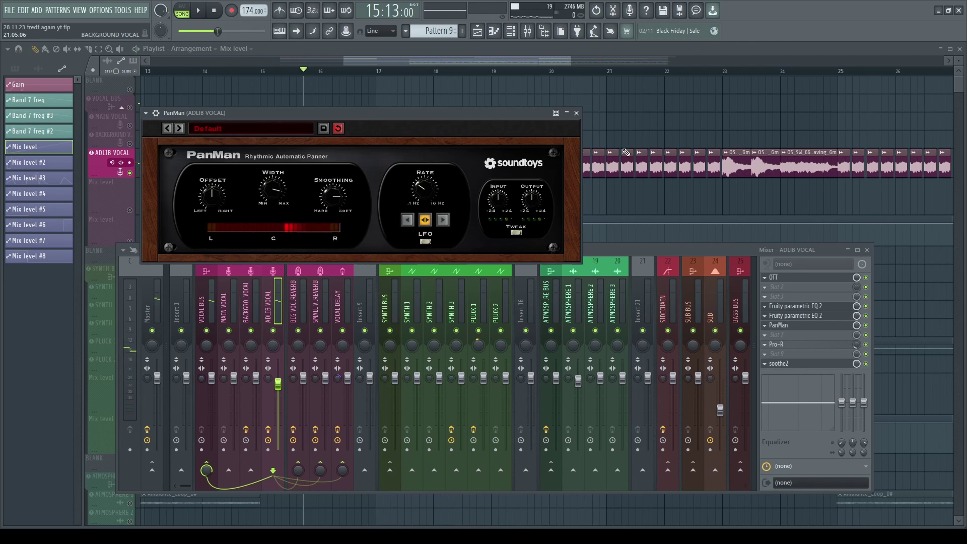
Close the PanMan and mixer windows and unsolo the ADLIB VOCAL track so all playlist tracks are active
right_click(601, 206)
ctrl+scroll(352, 151, down, 3)
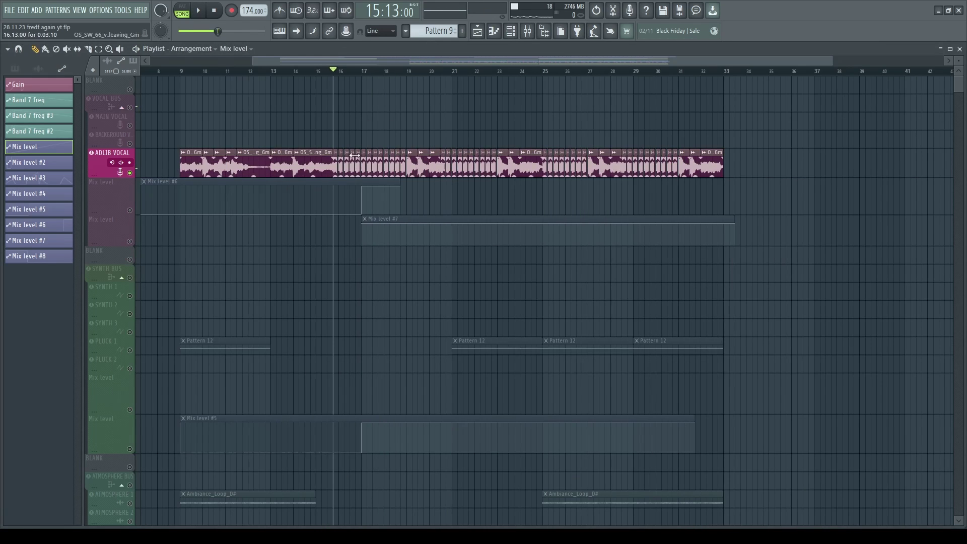
right_click(130, 210)
ctrl+scroll(341, 196, down, 2)
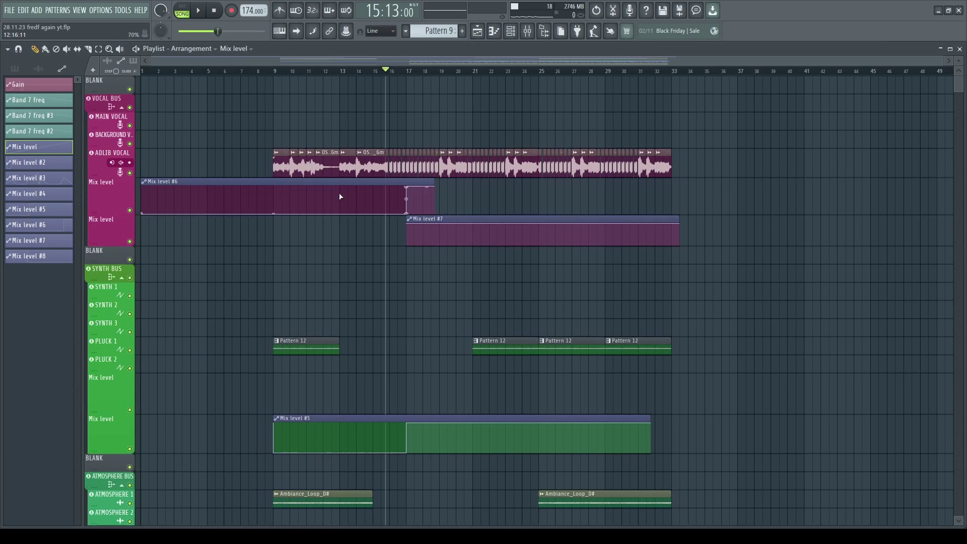
Review the extended arrangement in the playlist, from the bass patterns and automation up to the pluck, synth and vocal tracks
scroll(312, 248, down, 8)
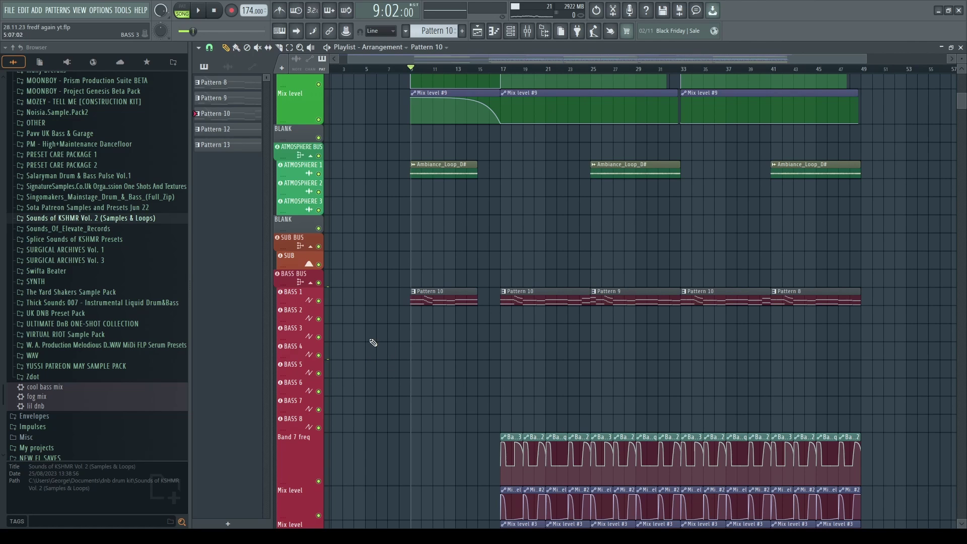
scroll(411, 348, down, 2)
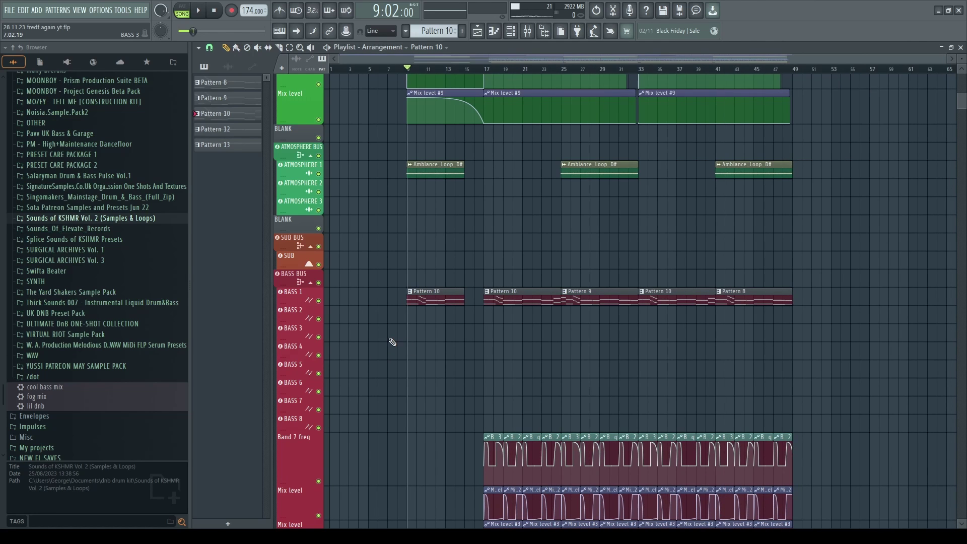
scroll(440, 231, up, 5)
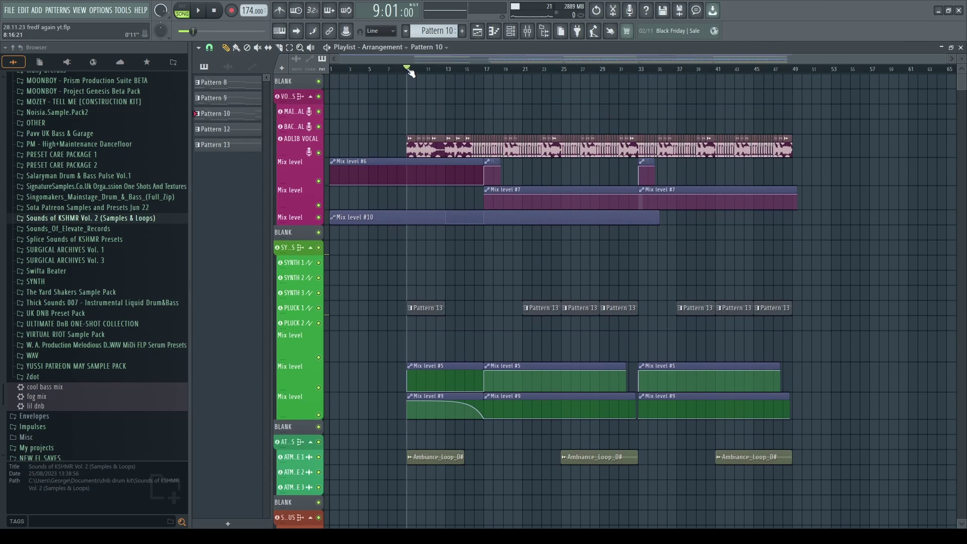
scroll(461, 254, up, 3)
scroll(433, 295, down, 3)
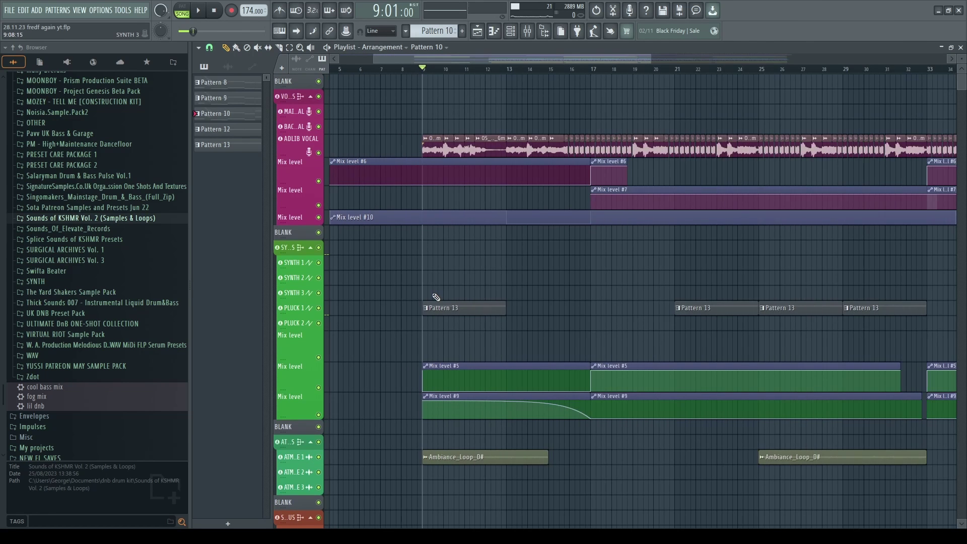